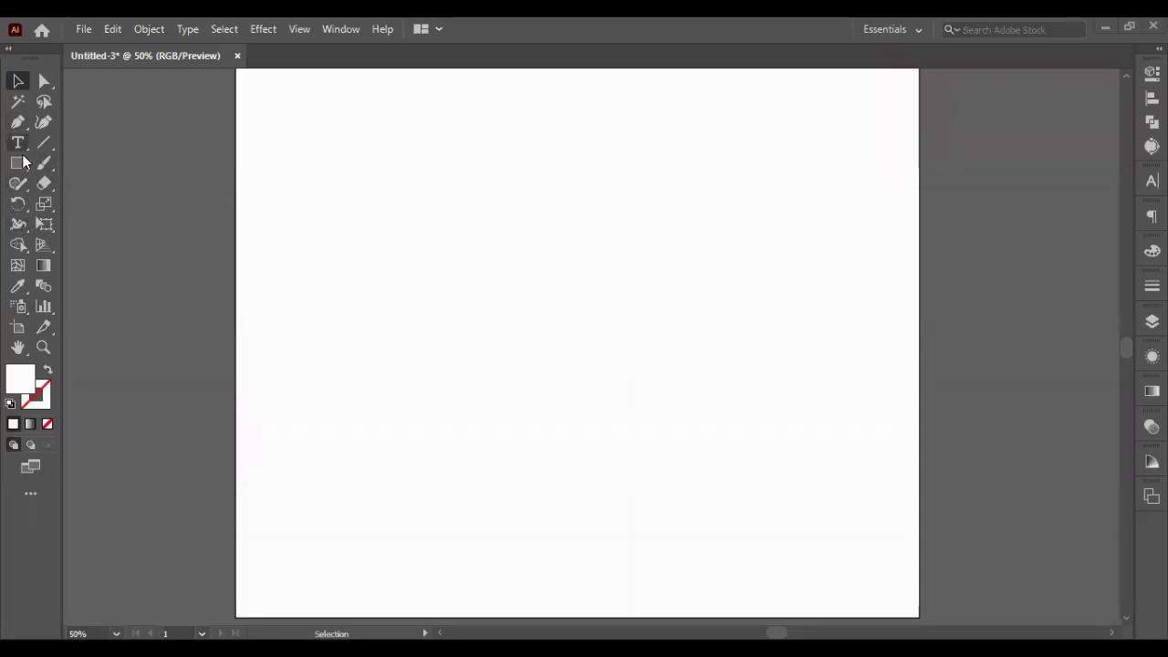
Draw a circle with the Ellipse Tool, fill it black (000000), and shift it toward the centre.
drag(22, 166, 91, 205)
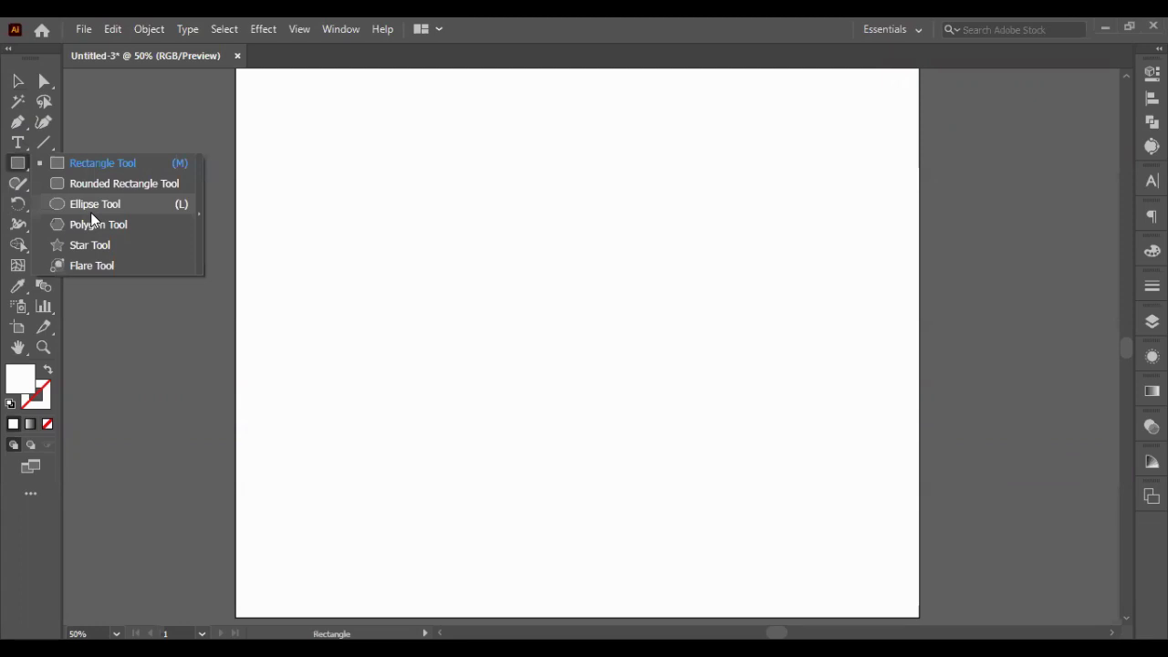
mouse_move(342, 183)
mouse_down()
mouse_move(620, 472)
mouse_move(616, 458)
mouse_up()
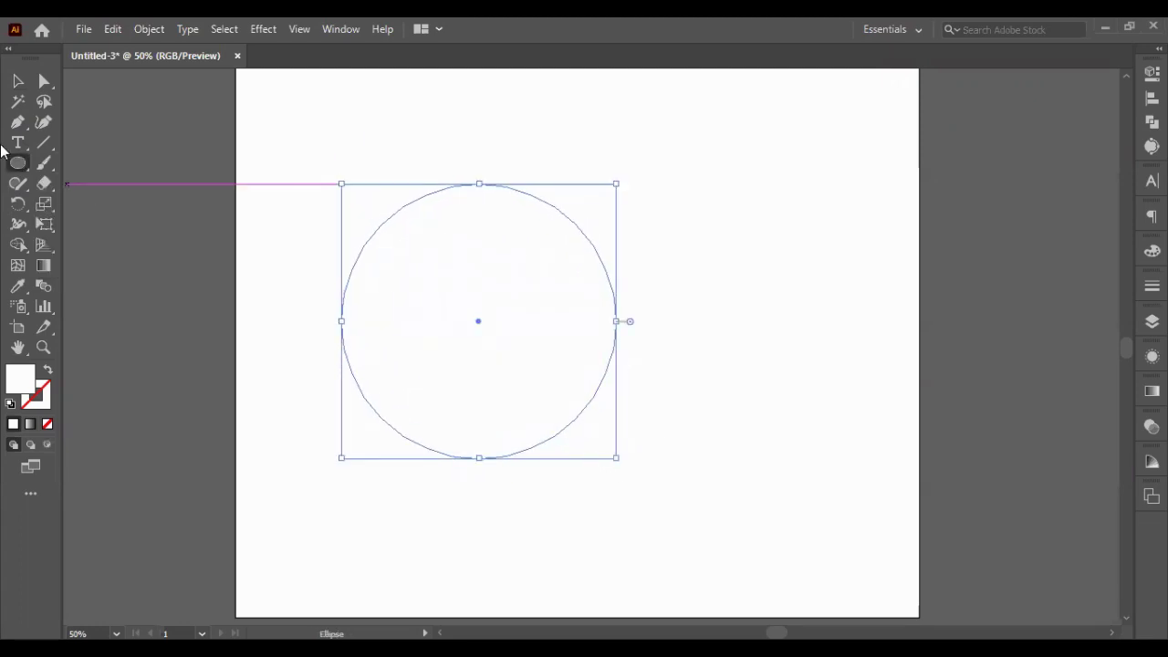
click(24, 82)
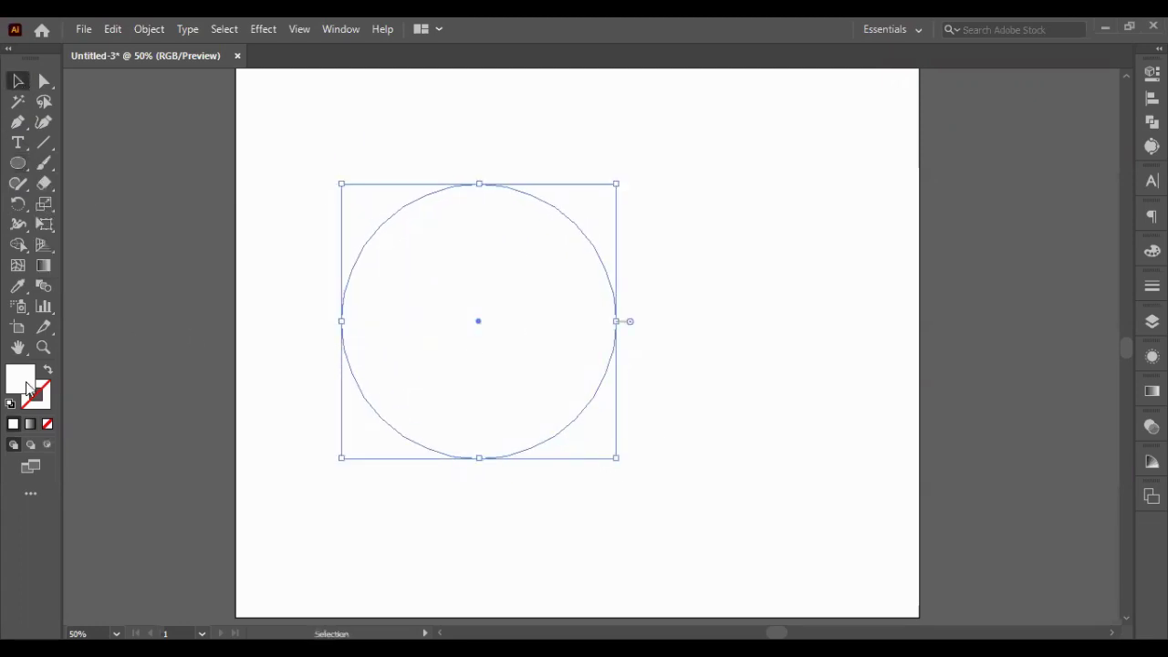
drag(721, 444, 688, 542)
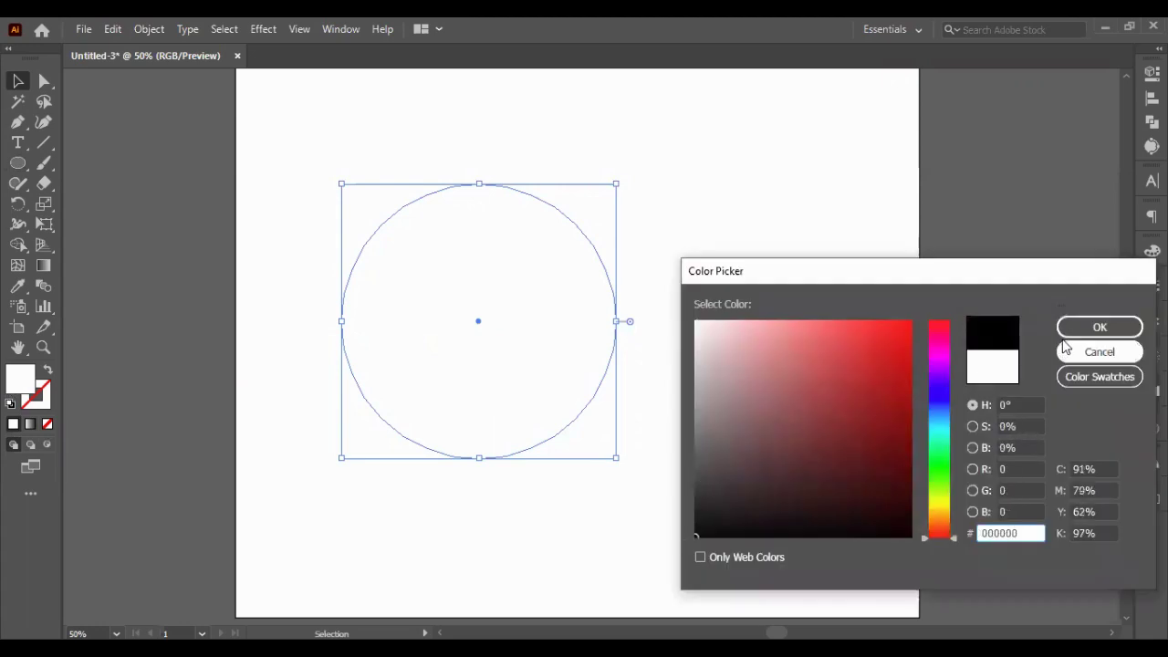
click(1095, 326)
drag(399, 365, 467, 324)
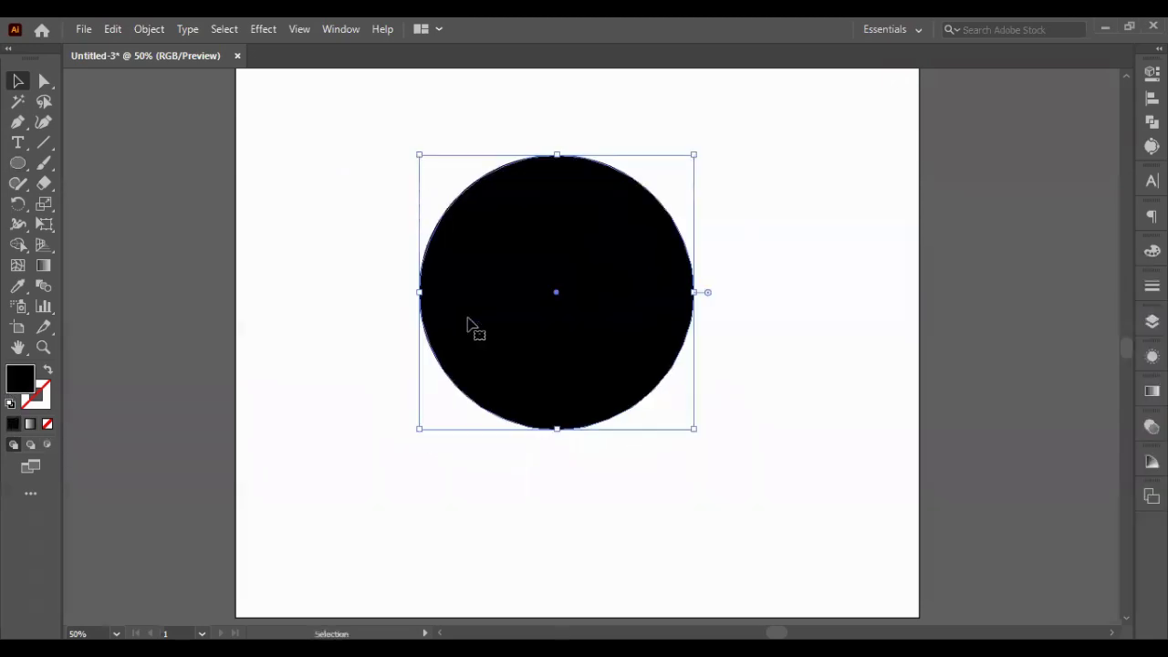
click(253, 293)
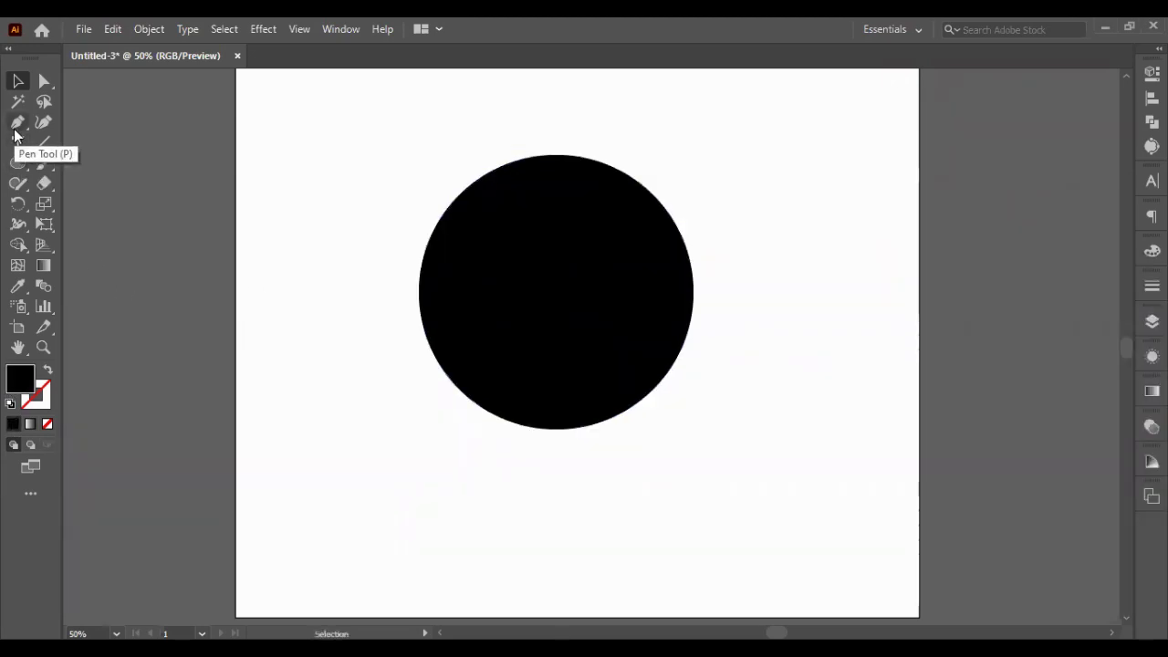
Start a Pen path left of the circle with curved anchors forming a wavy edge across its middle.
click(14, 131)
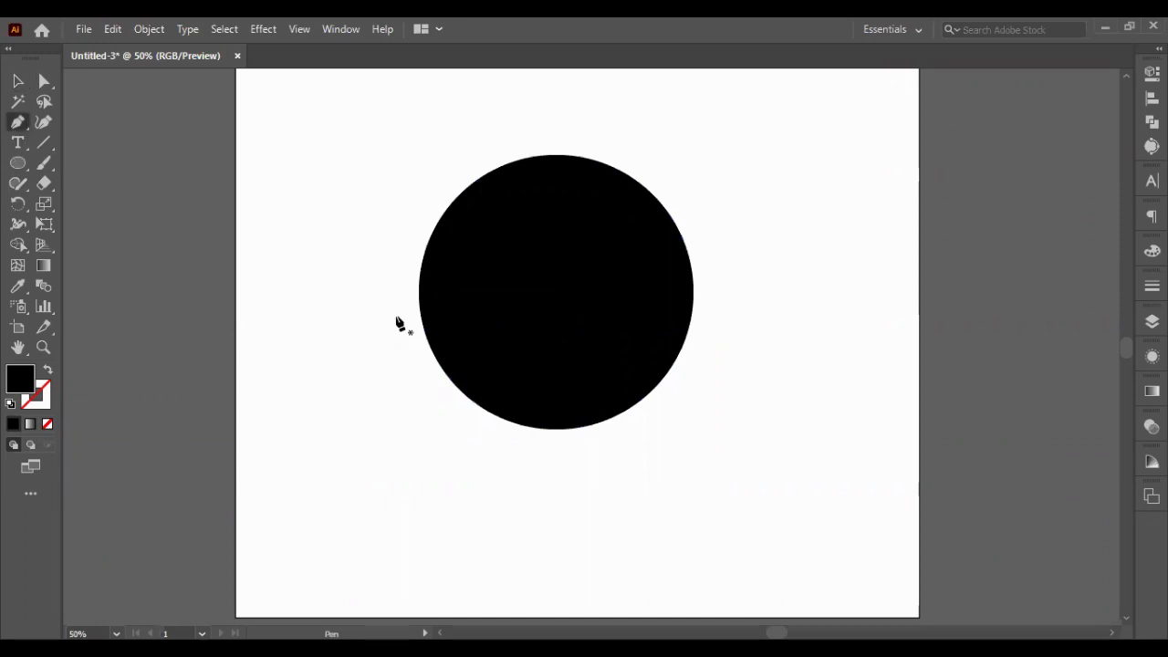
click(396, 315)
drag(692, 353, 823, 510)
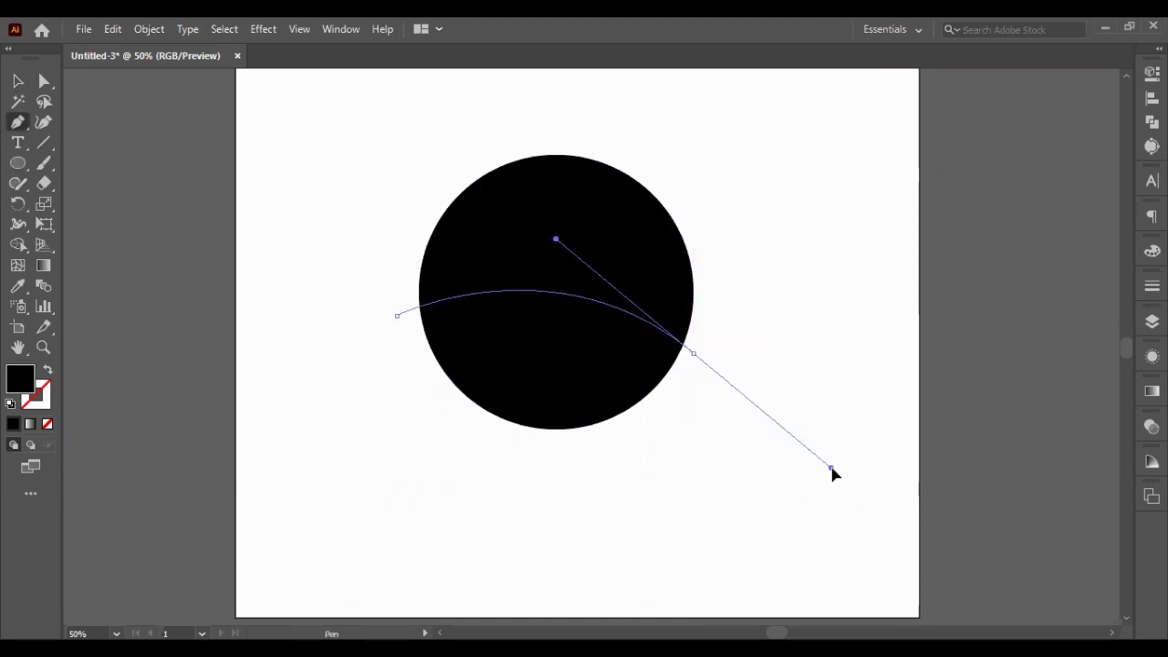
key(ctrl+z)
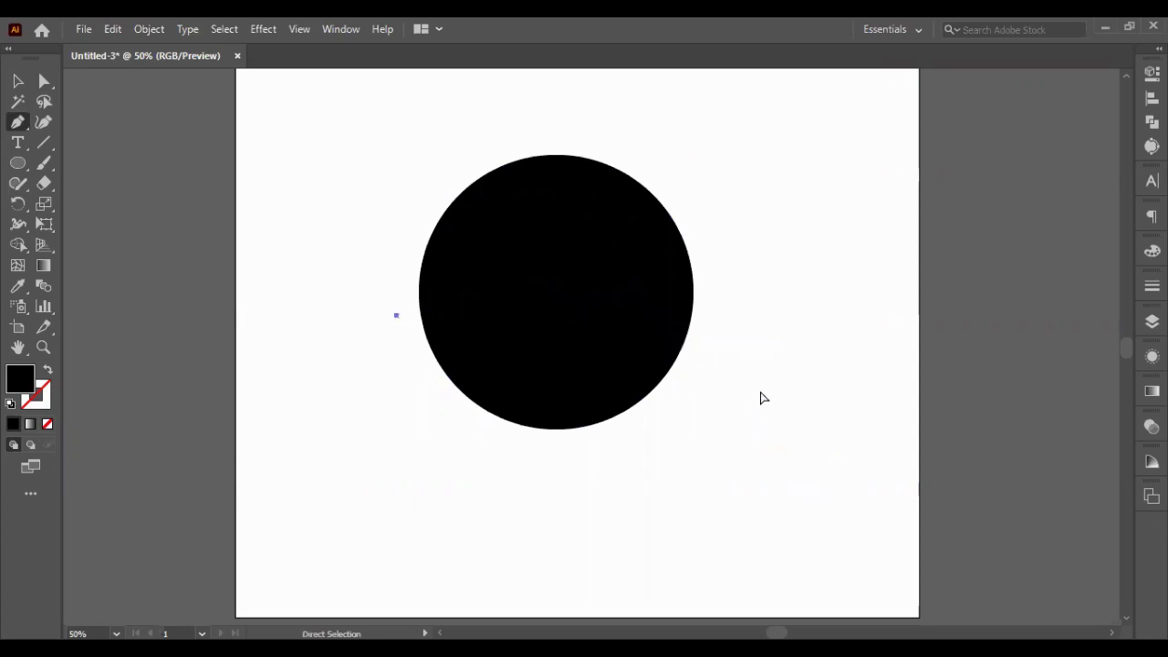
drag(556, 308, 663, 360)
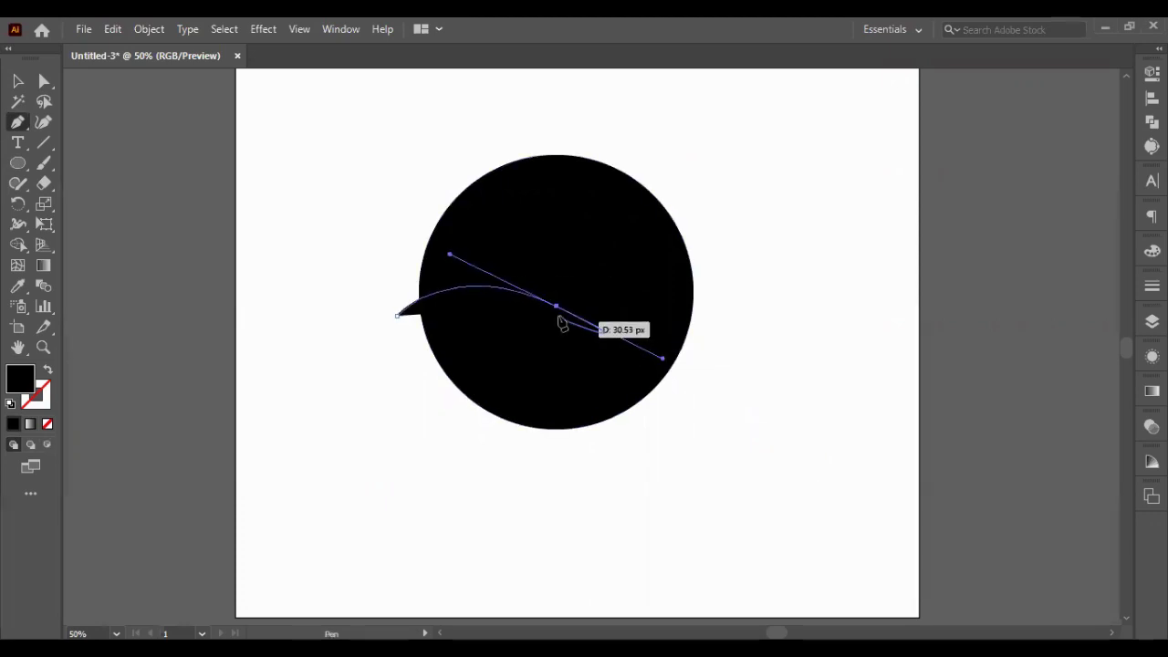
click(556, 306)
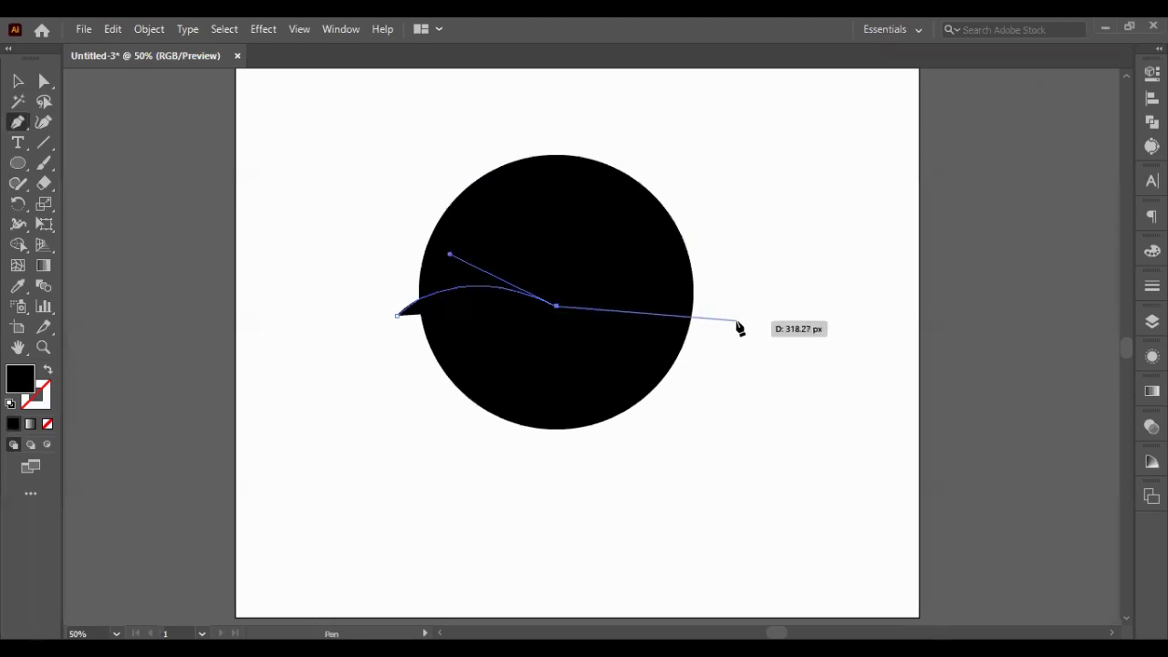
mouse_move(737, 321)
mouse_down()
mouse_move(868, 302)
mouse_move(809, 288)
mouse_up()
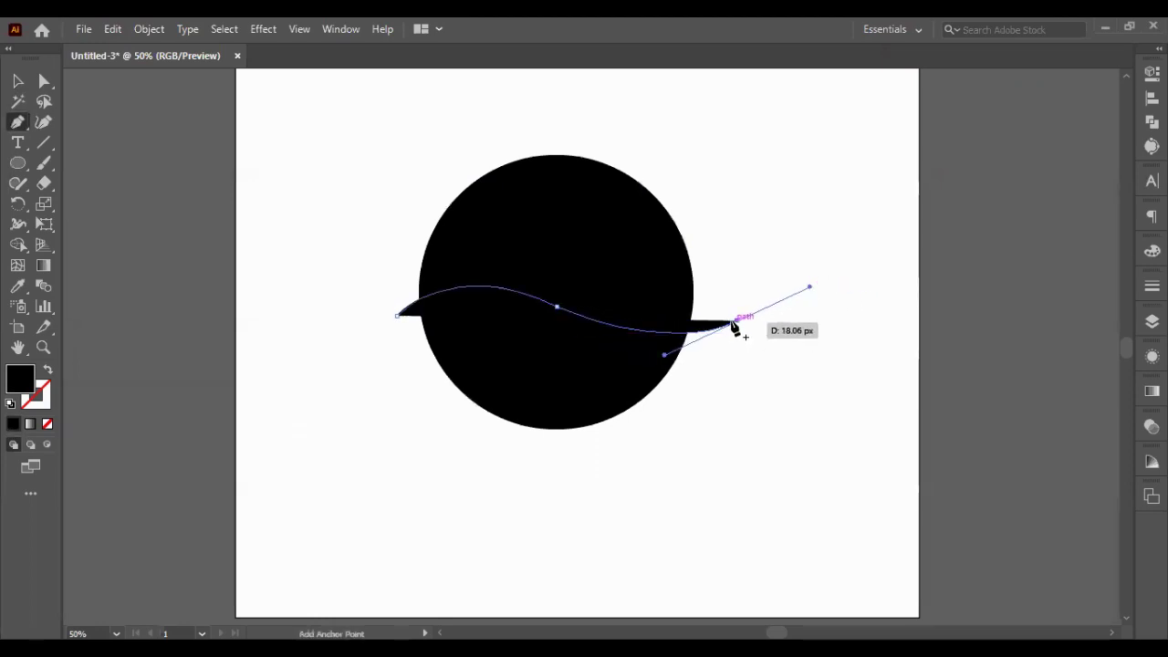
click(737, 321)
Add corner points below the circle and close the wavy path at its start point.
click(755, 399)
click(755, 463)
click(634, 499)
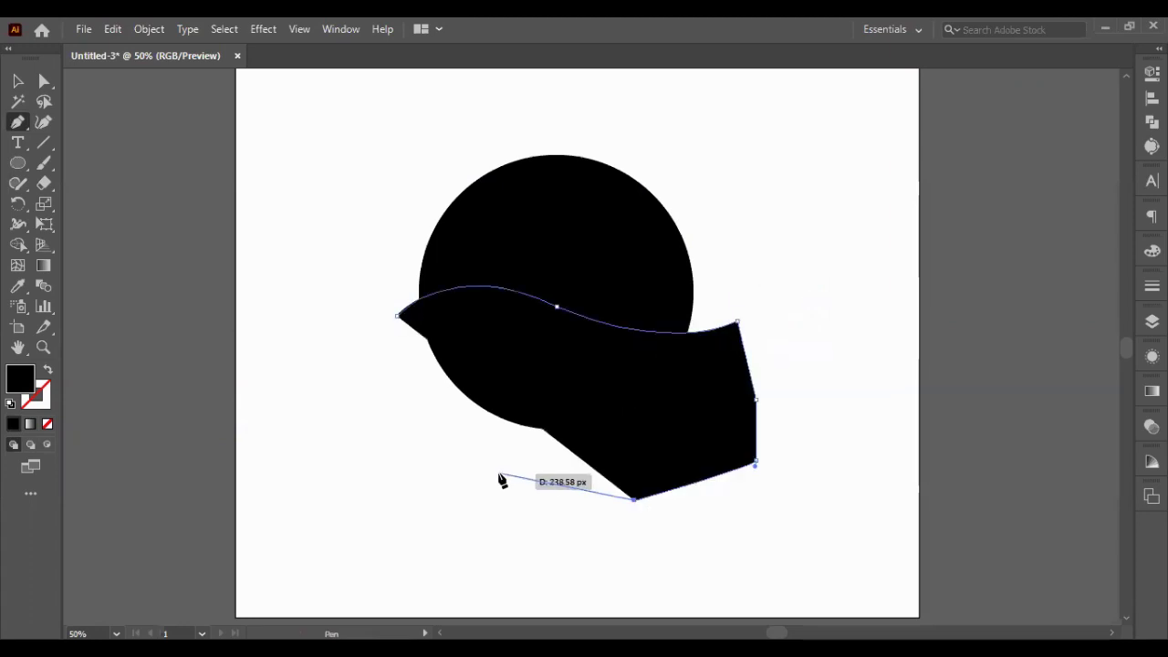
click(498, 472)
click(391, 420)
click(349, 347)
click(397, 316)
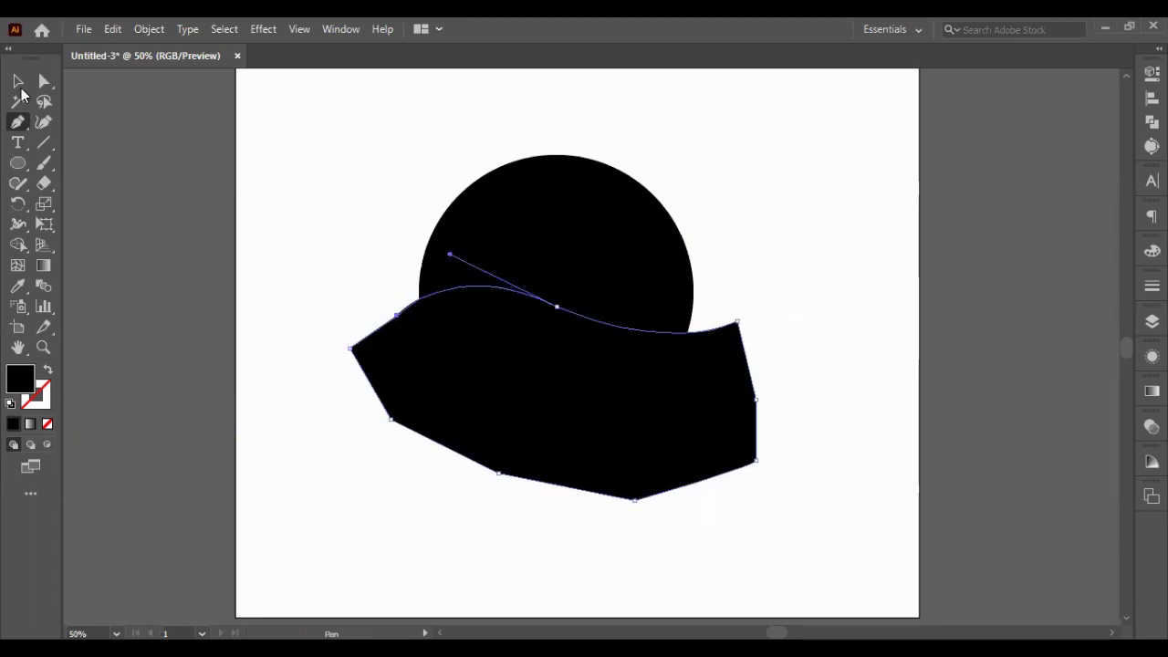
key(v)
click(338, 164)
Select the circle and wave shape and divide the circle along the wave with Pathfinder.
key(ctrl+a)
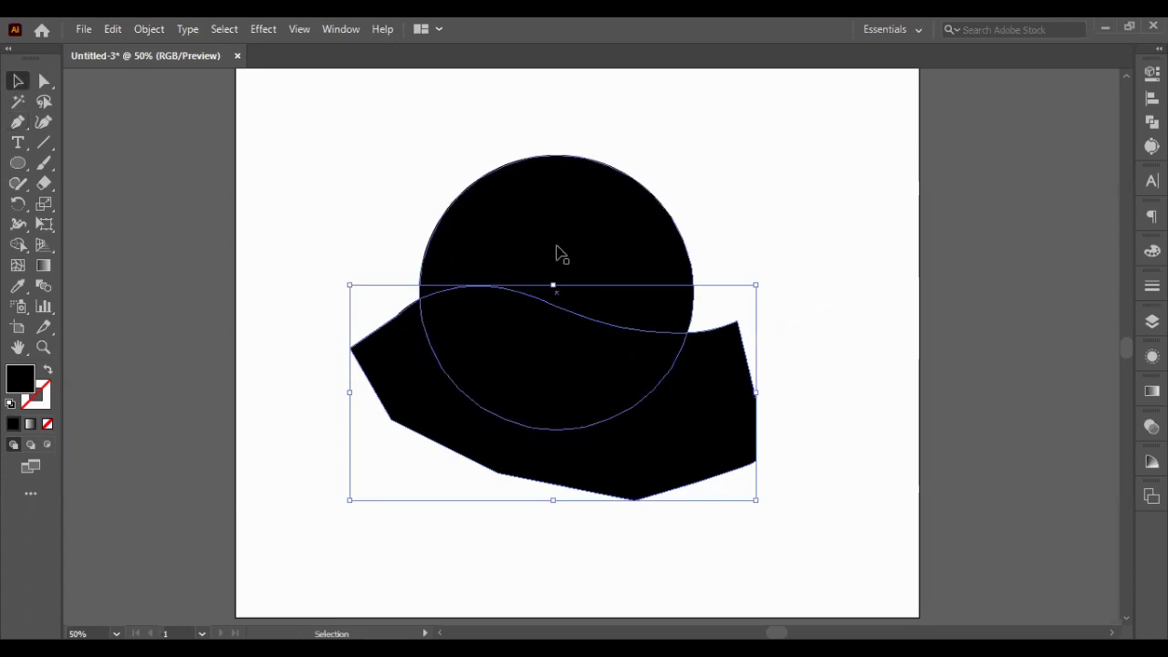
key(shift+Up)
key(shift+Up)
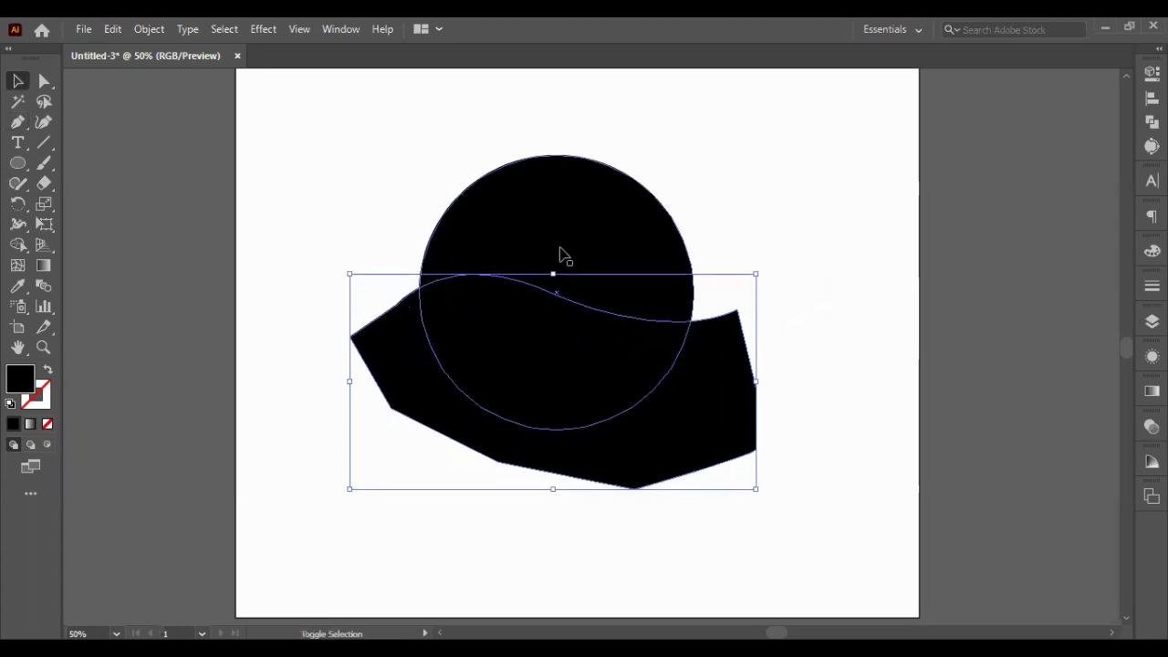
drag(332, 179, 552, 326)
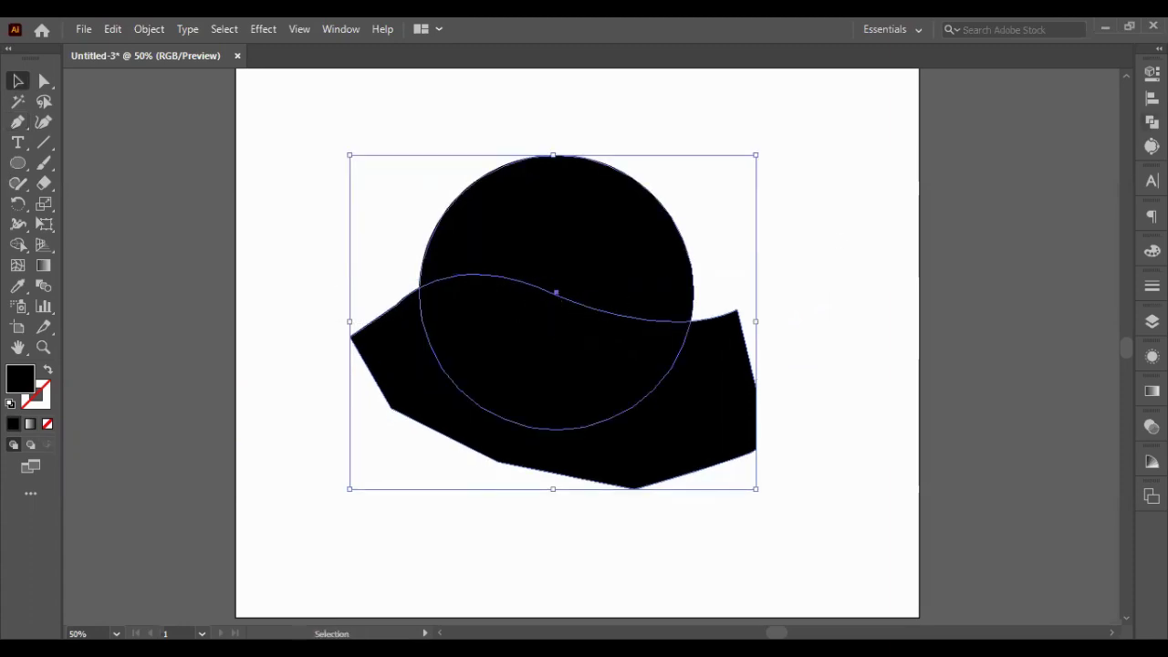
click(1151, 122)
key(a)
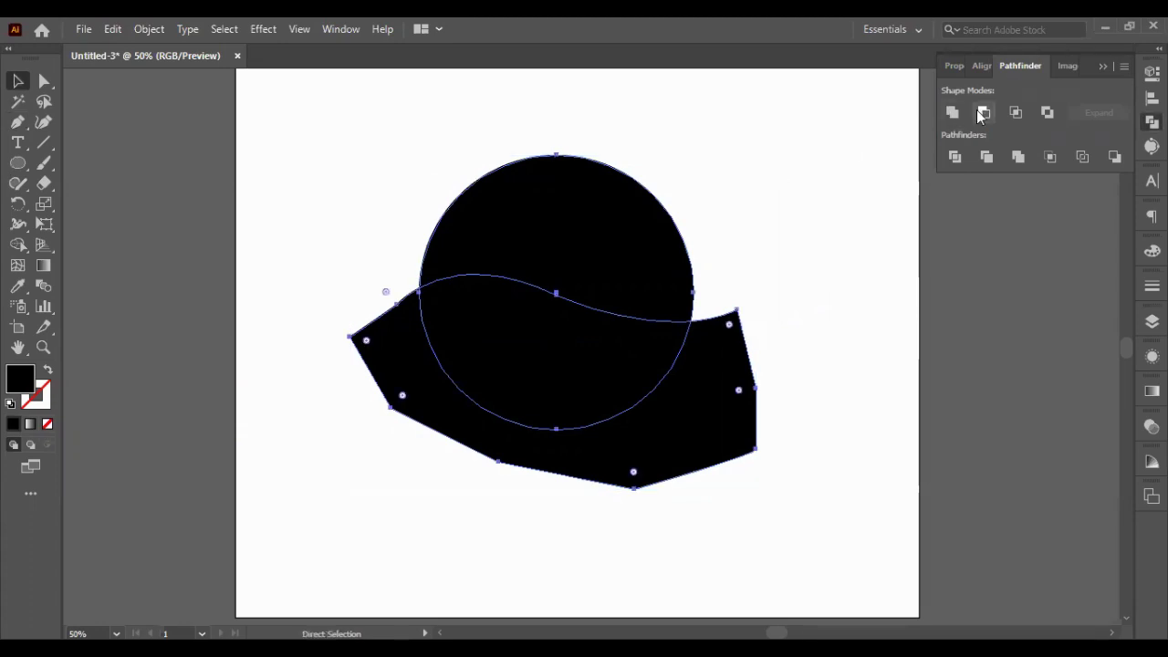
click(982, 112)
key(ctrl+z)
click(1015, 112)
Collapse the Pathfinder panel and move the split circle lower on the artboard.
key(v)
click(758, 172)
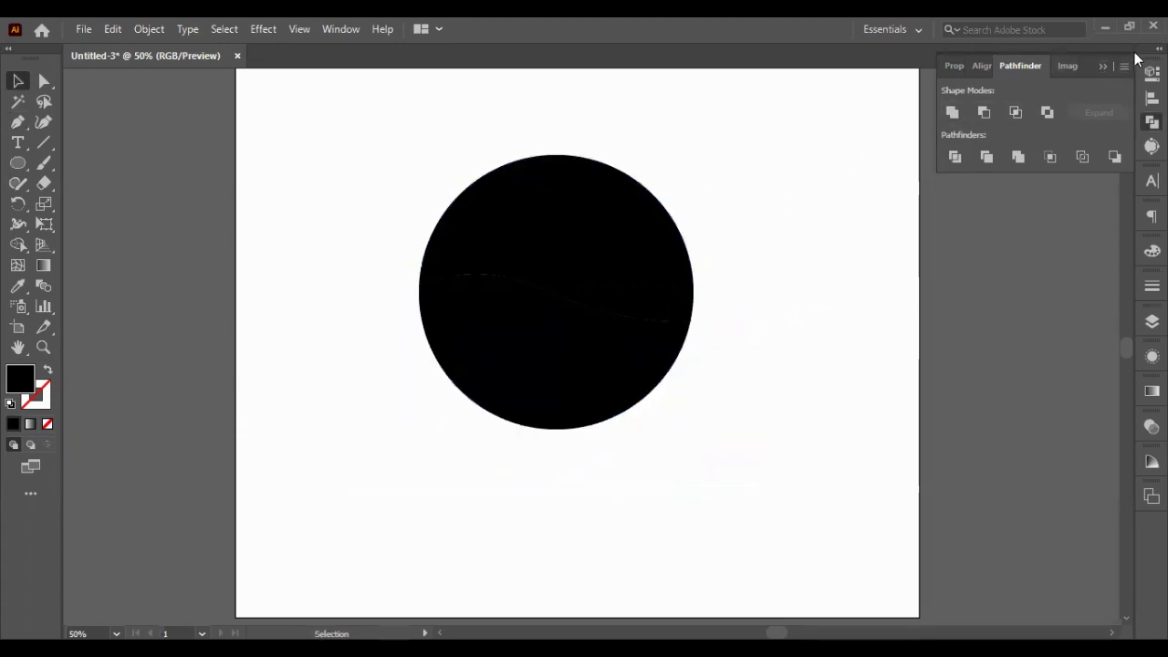
click(687, 99)
drag(511, 273, 521, 376)
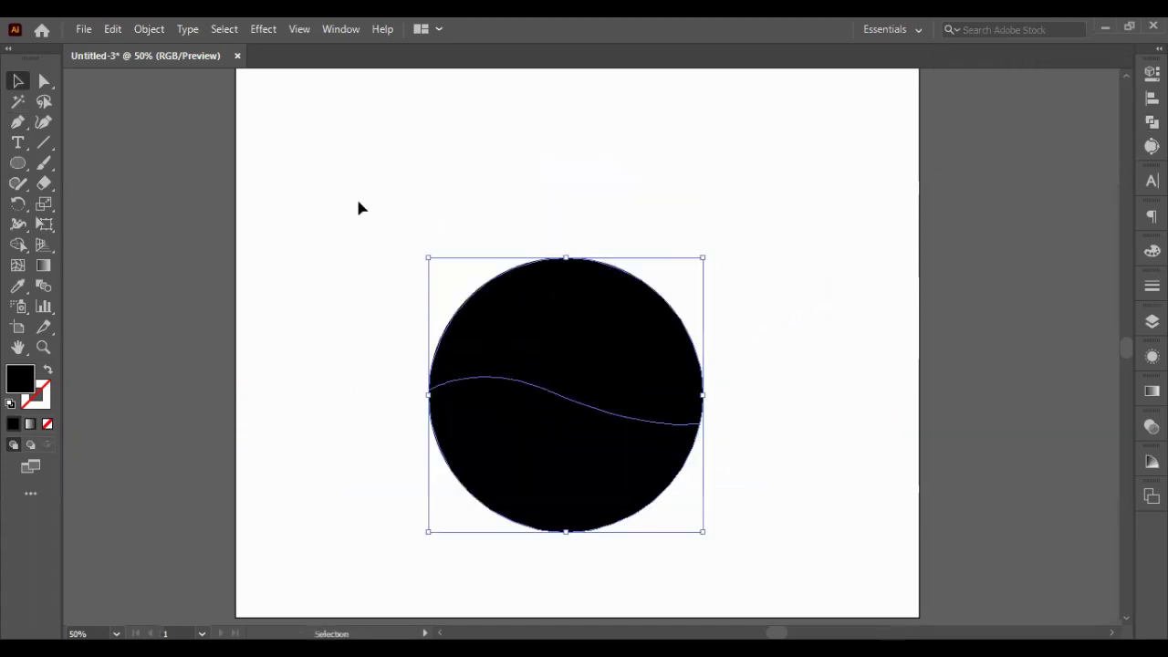
click(356, 206)
Add a text object above the circle reading ORANGE in Molot Regular 110 pt.
click(18, 144)
click(395, 148)
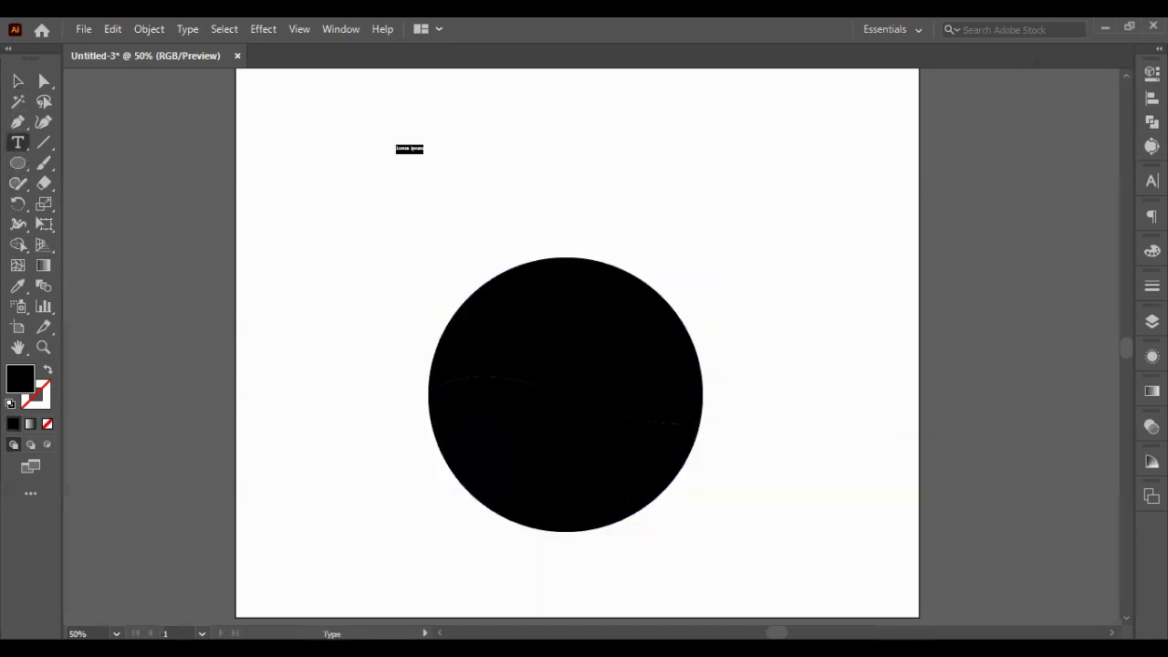
click(1151, 181)
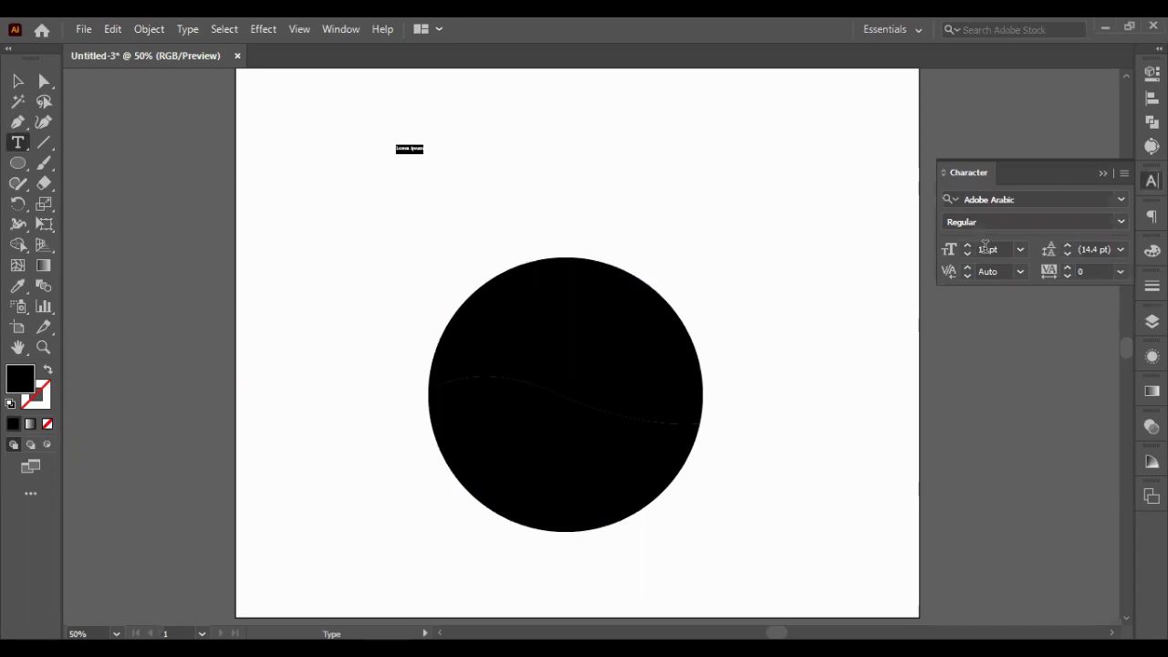
click(986, 249)
key(Up)
key(Up)
key(Up)
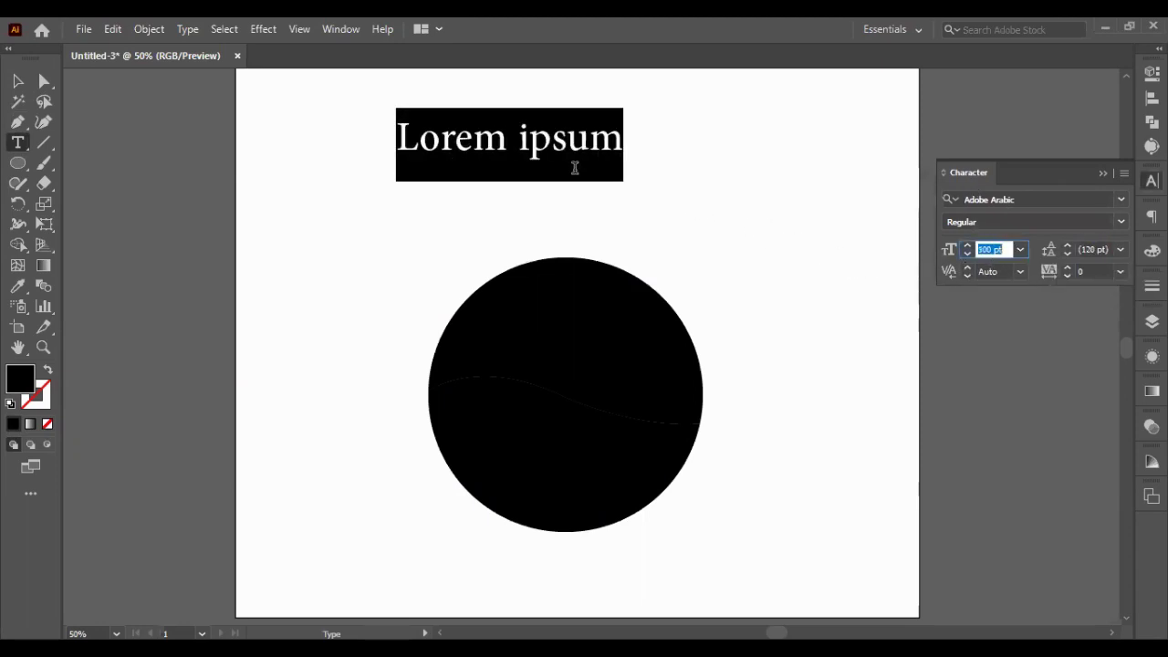
key(Up)
click(1000, 199)
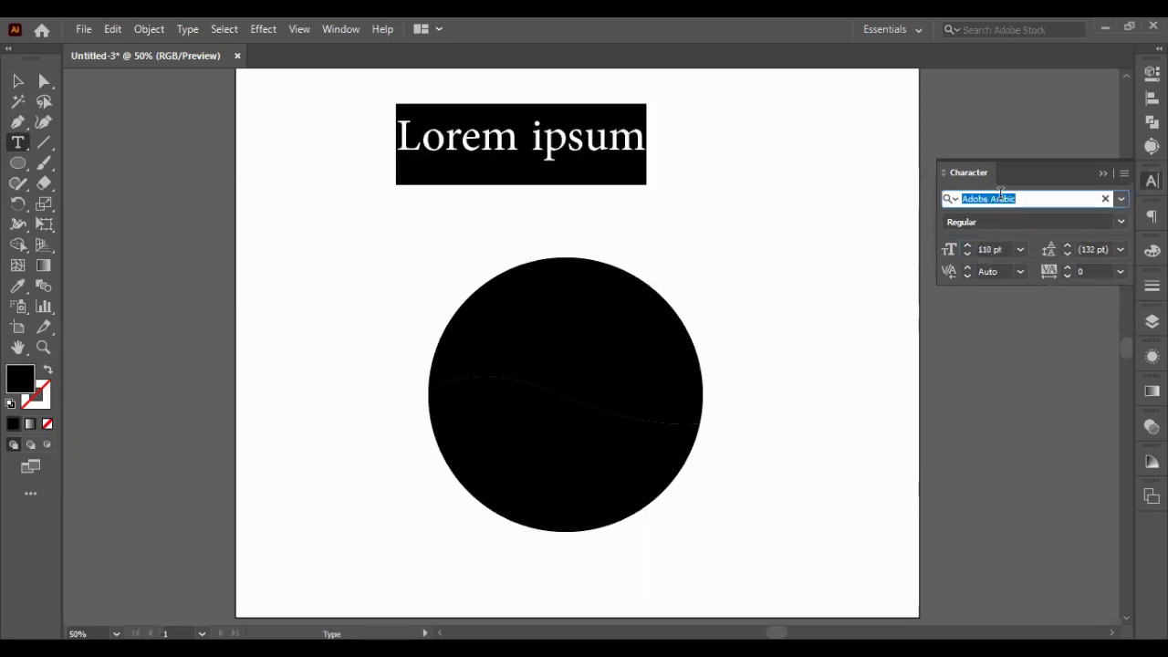
text(v)
key(BackSpace)
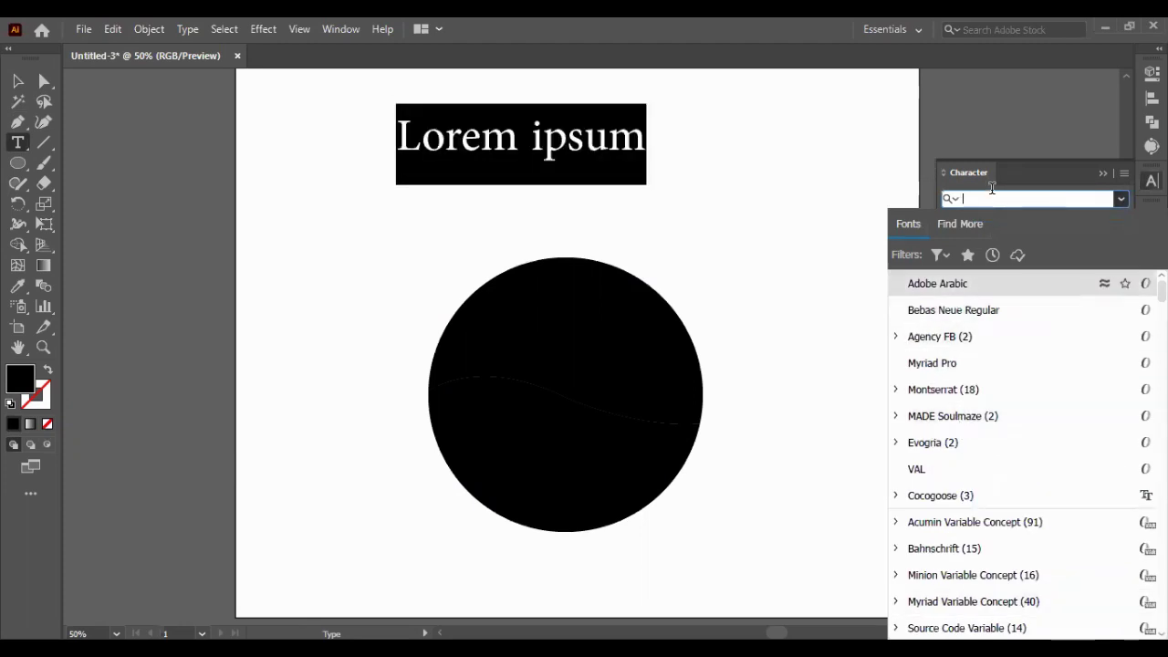
text(molot)
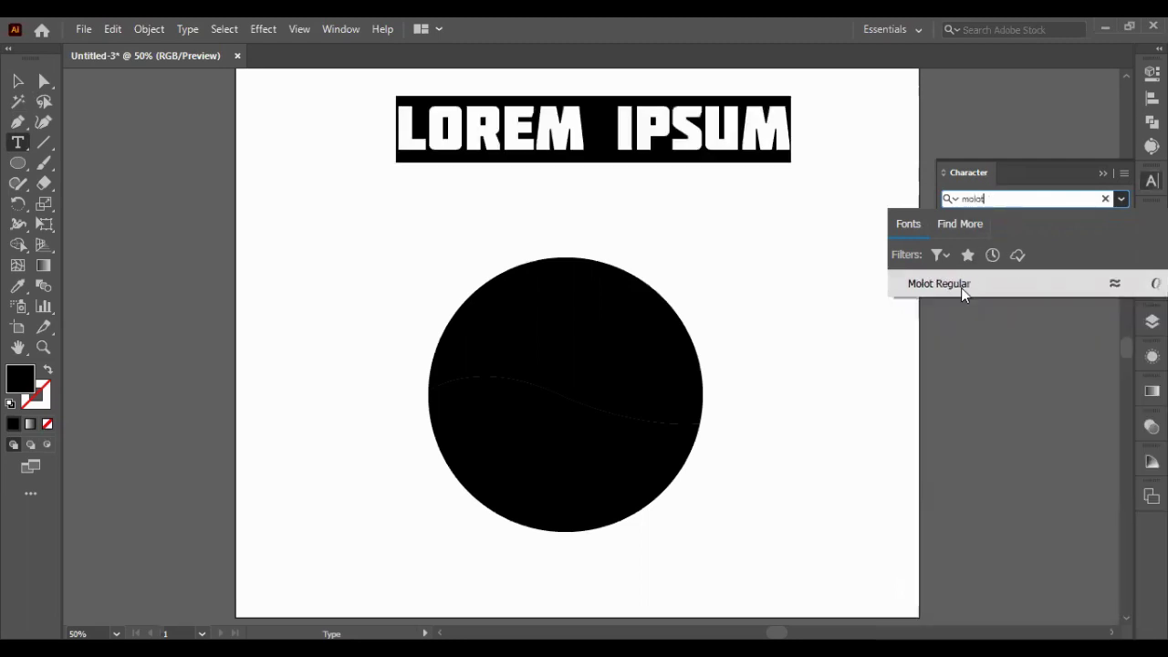
click(962, 285)
text(ORANGE)
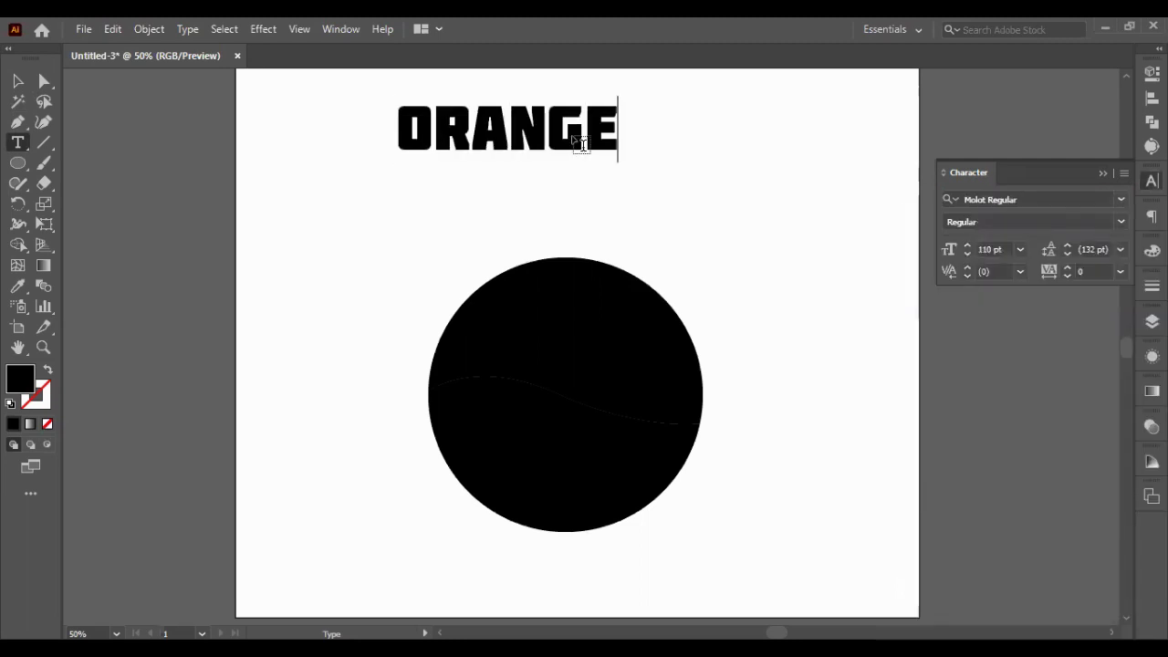
key(Escape)
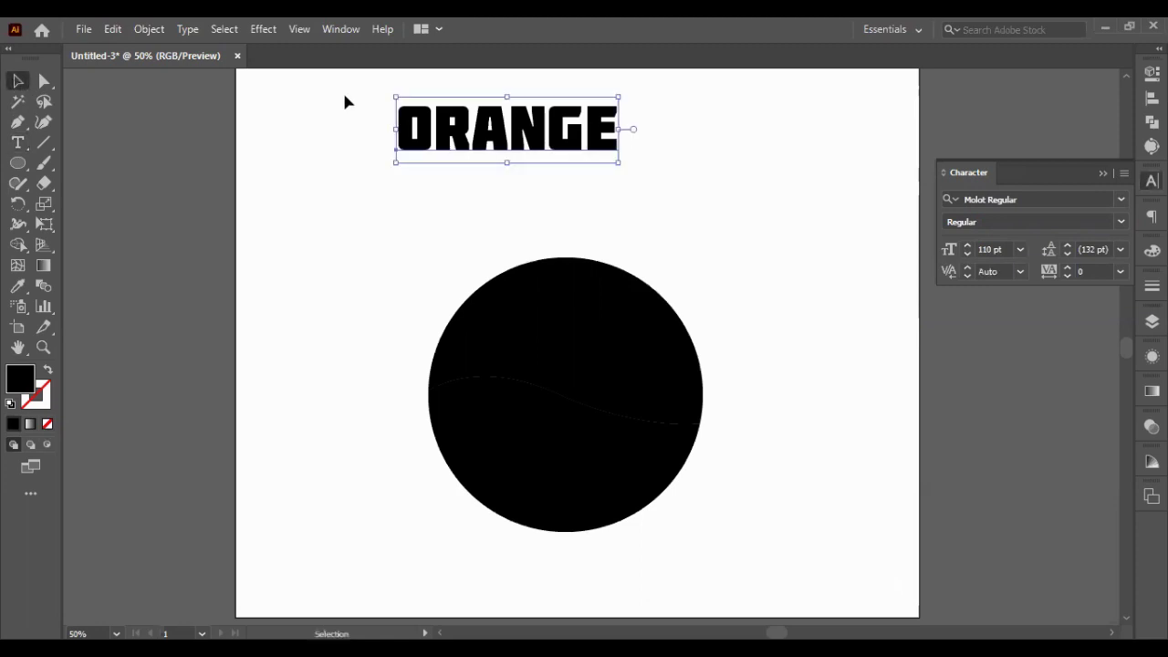
Duplicate ORANGE directly below and change the copy to read PEEL.
drag(536, 134, 536, 203)
key(t)
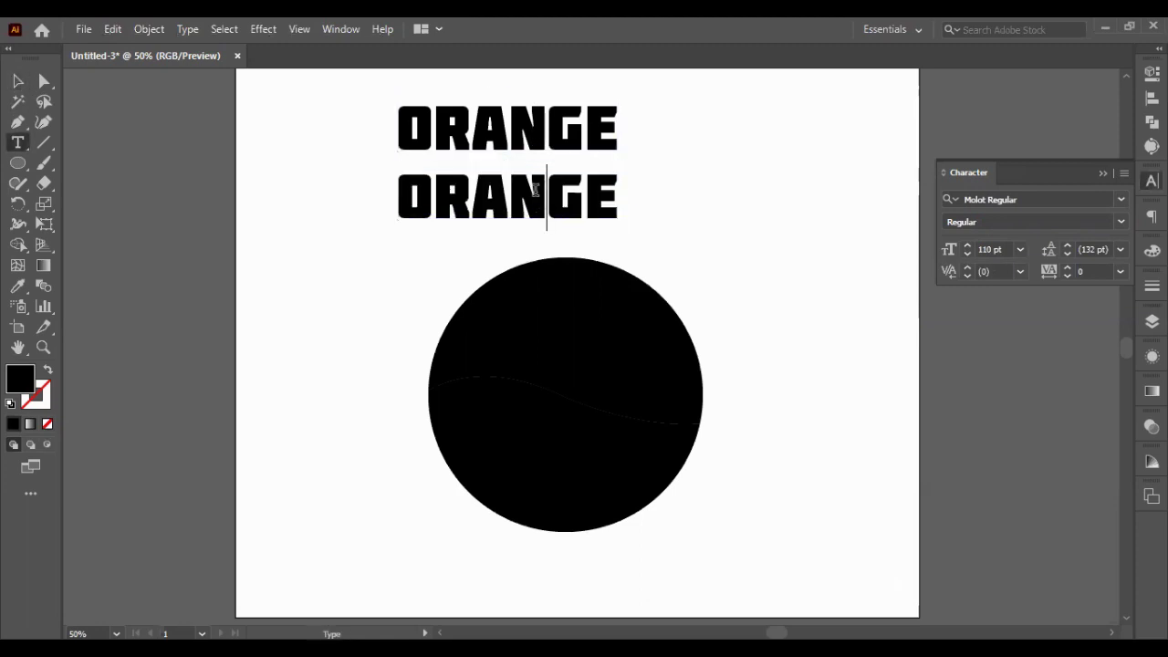
double_click(545, 196)
text(PE)
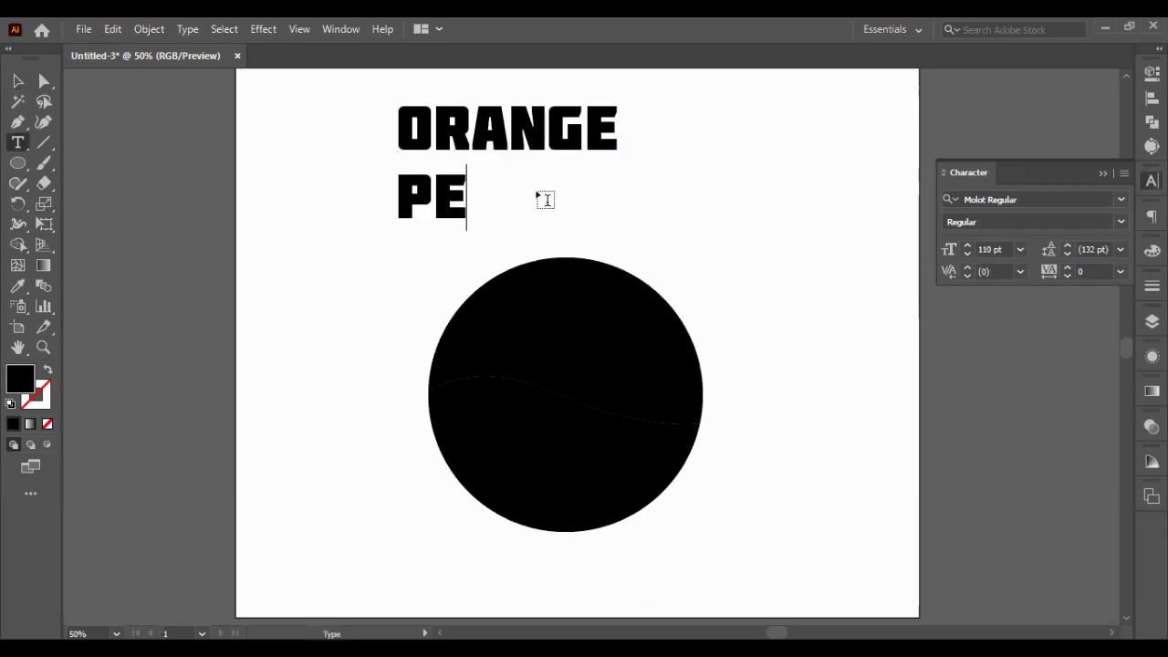
text(EL)
click(18, 80)
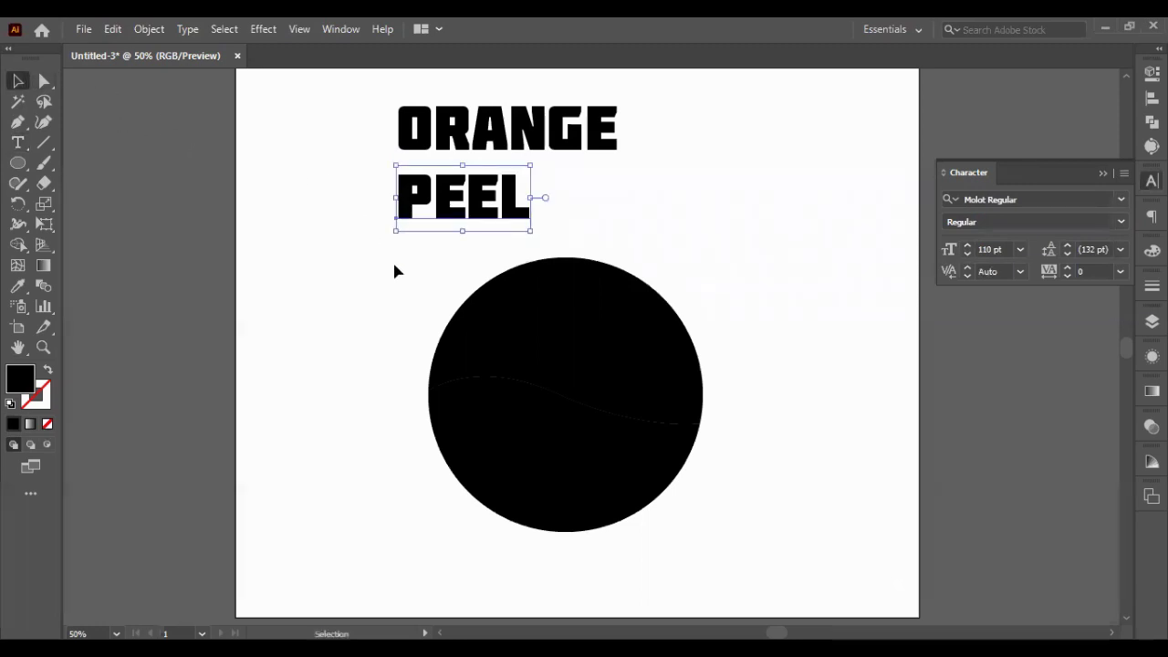
click(392, 259)
Move the op reference logo beside the circle and sample its yellow onto ORANGE.
click(419, 223)
drag(359, 135, 456, 225)
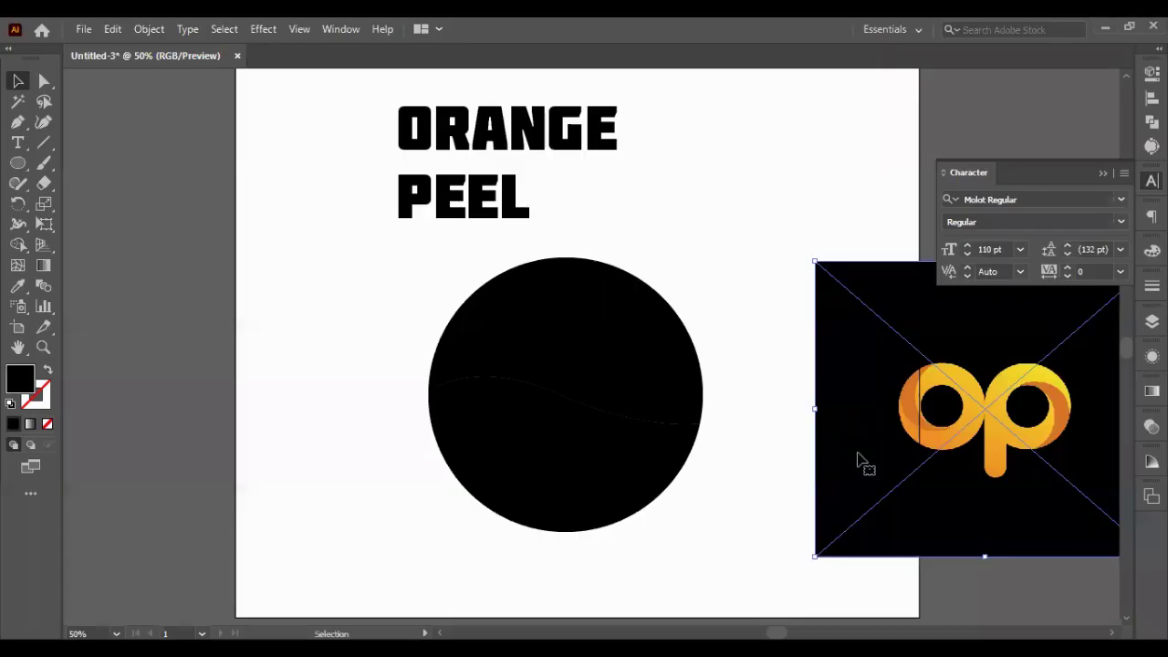
drag(860, 464, 764, 396)
click(17, 285)
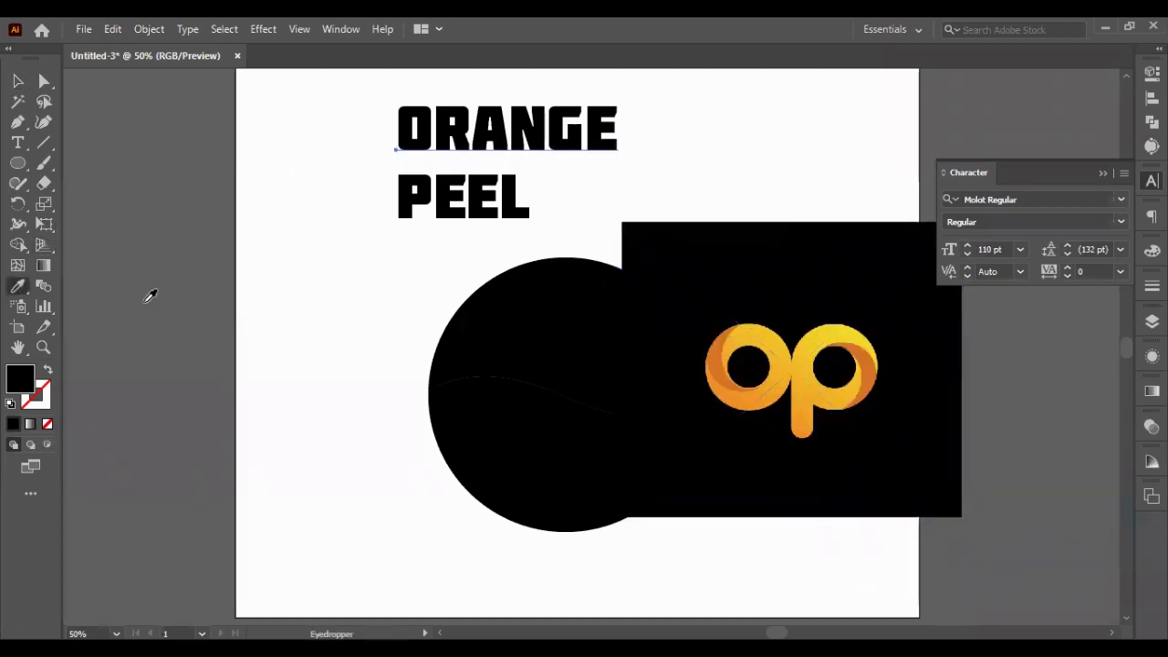
click(769, 326)
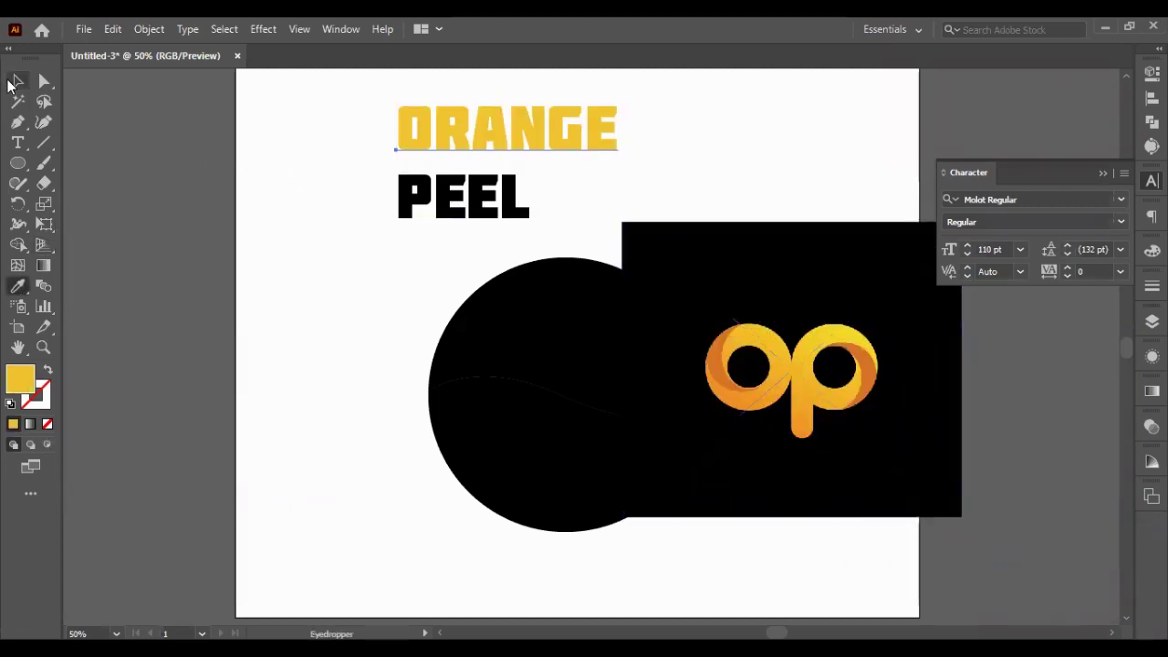
Sample the logo's orange onto PEEL with the Eyedropper, then select the logo.
click(17, 80)
click(402, 196)
click(18, 285)
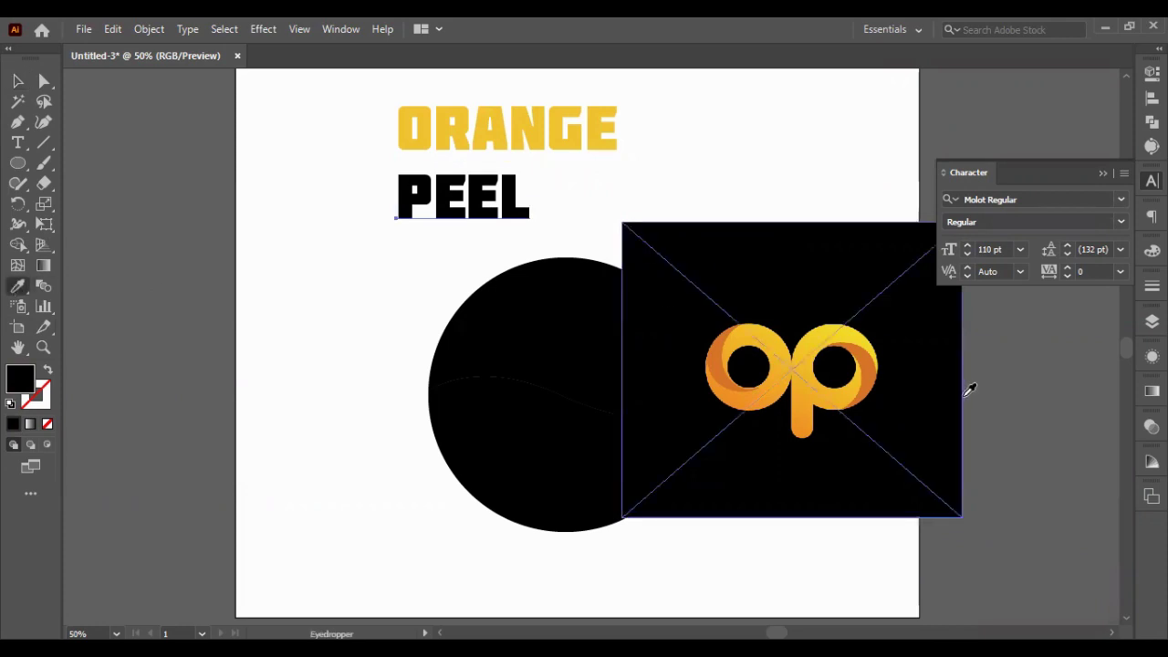
click(873, 374)
click(18, 80)
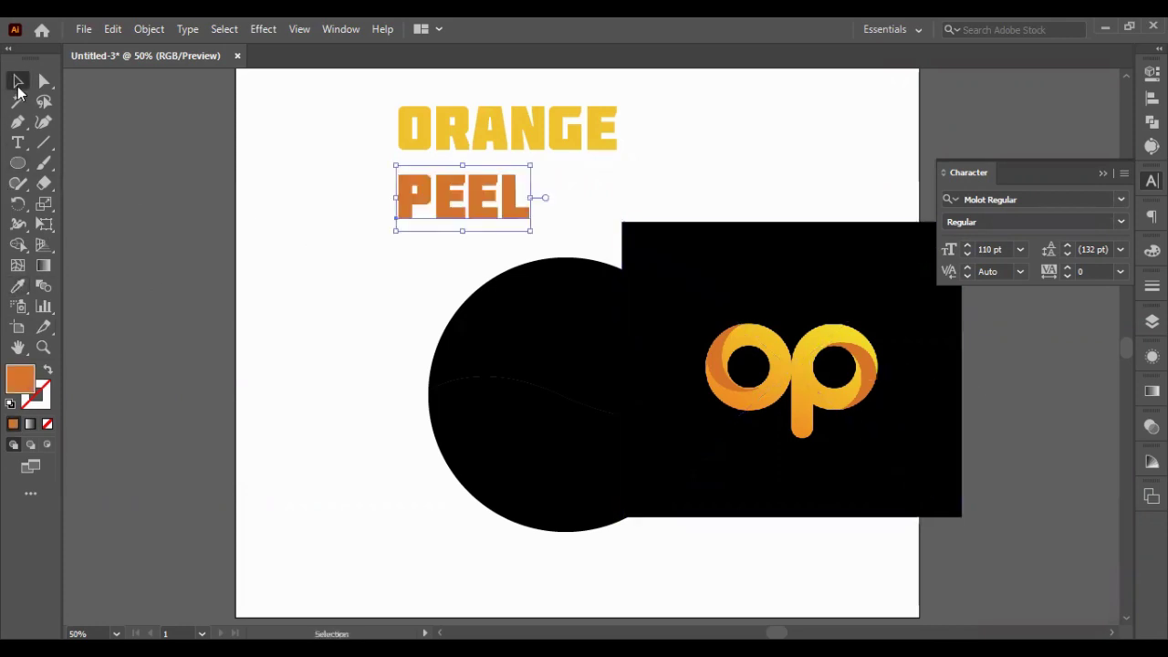
drag(782, 428, 778, 374)
Delete the op logo, place ORANGE on the circle's top half and PEEL on its bottom, enlarging ORANGE to 120 pt.
key(Delete)
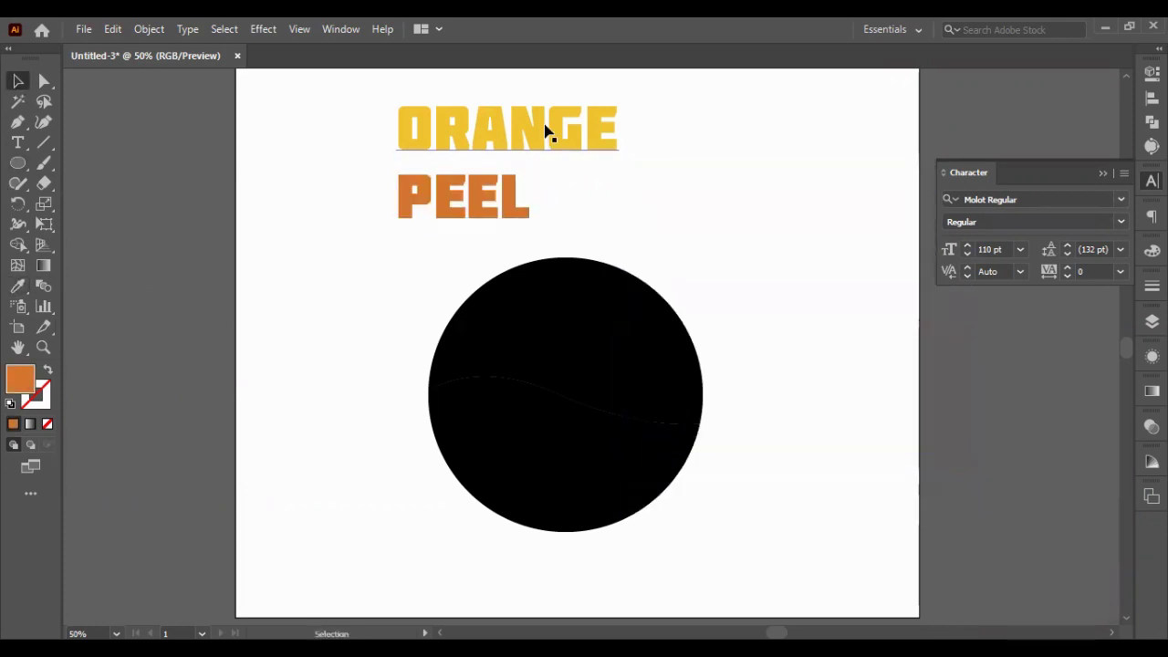
drag(547, 131, 669, 313)
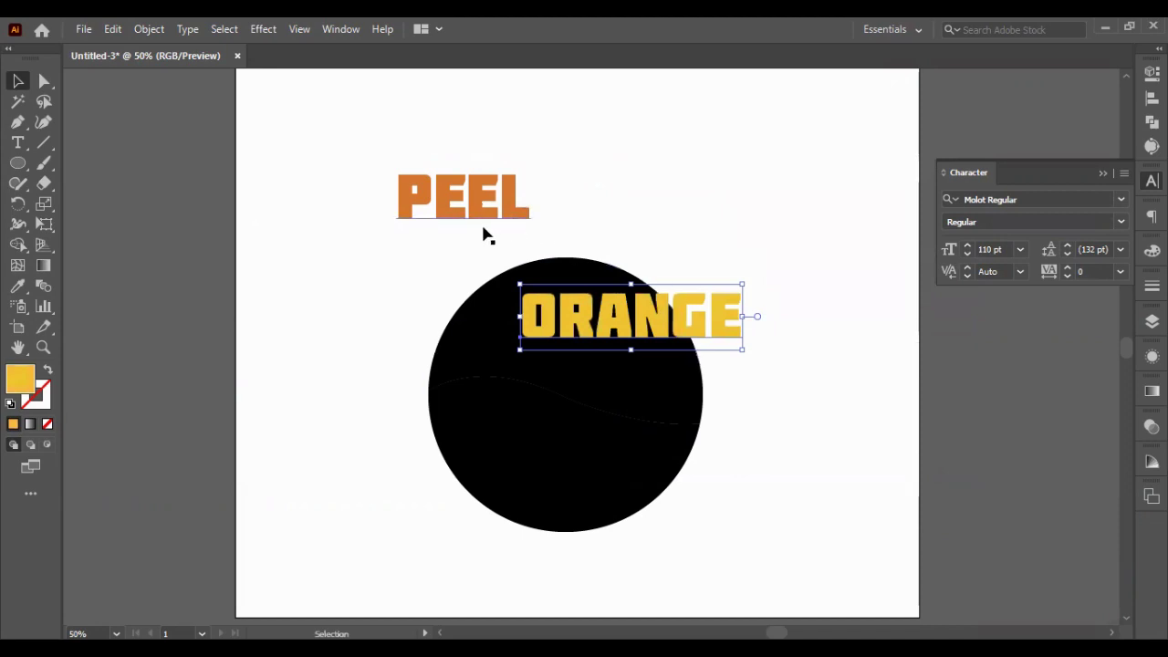
drag(484, 230, 608, 499)
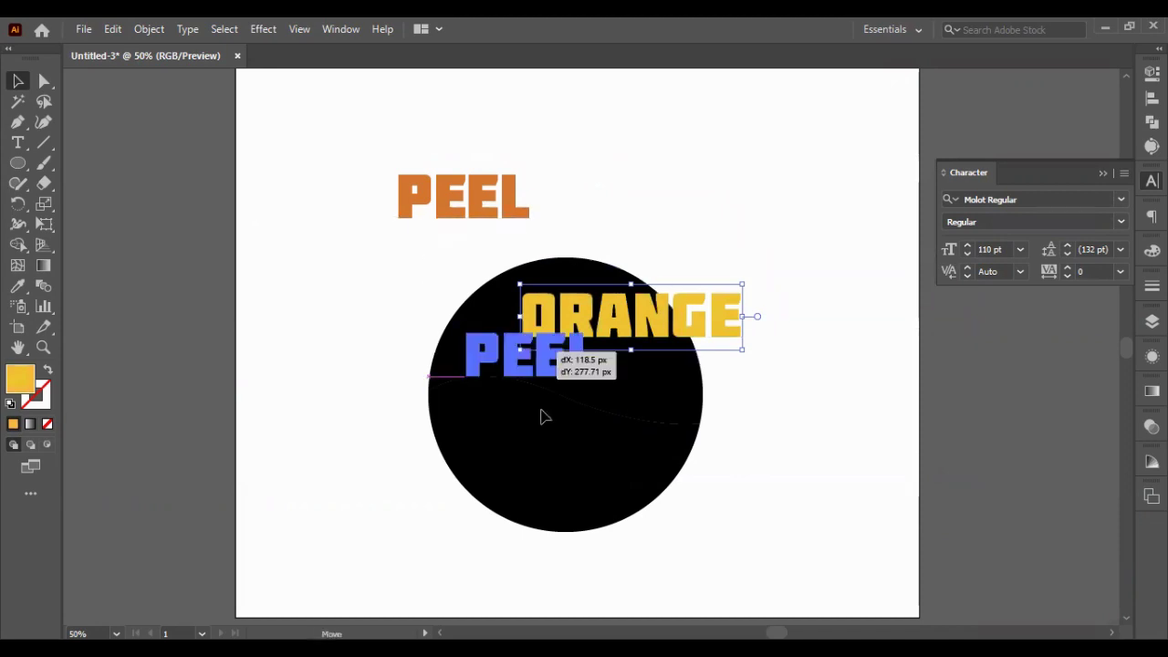
click(989, 249)
key(Up)
key(Up)
key(Up)
click(647, 324)
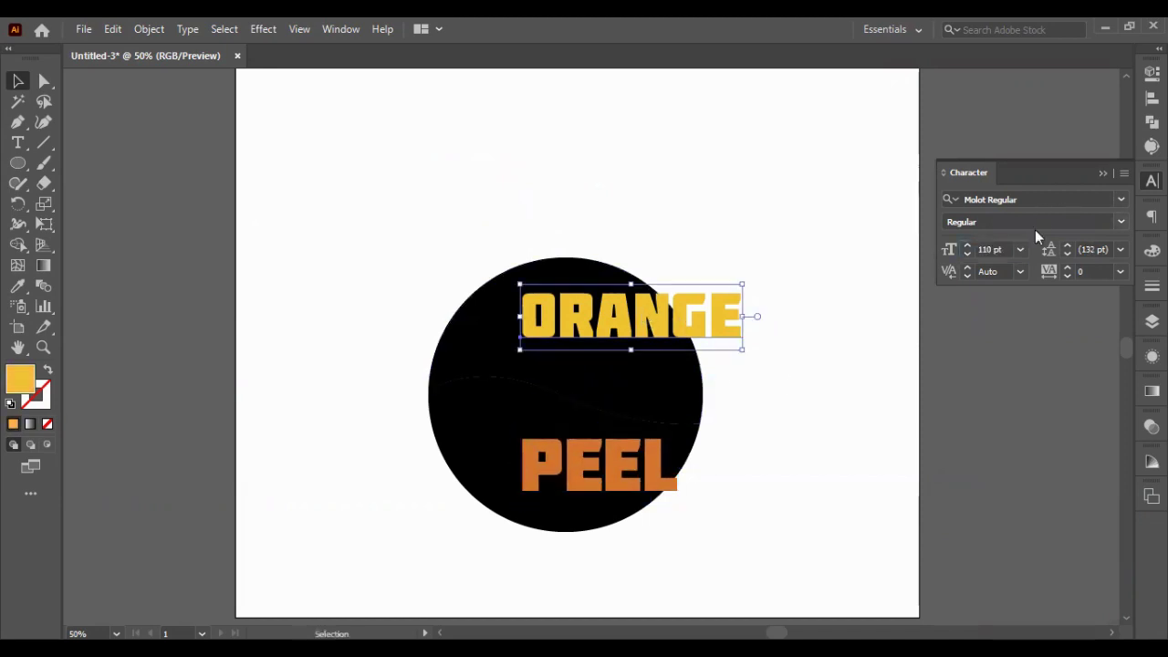
key(shift+Up)
key(shift+Up)
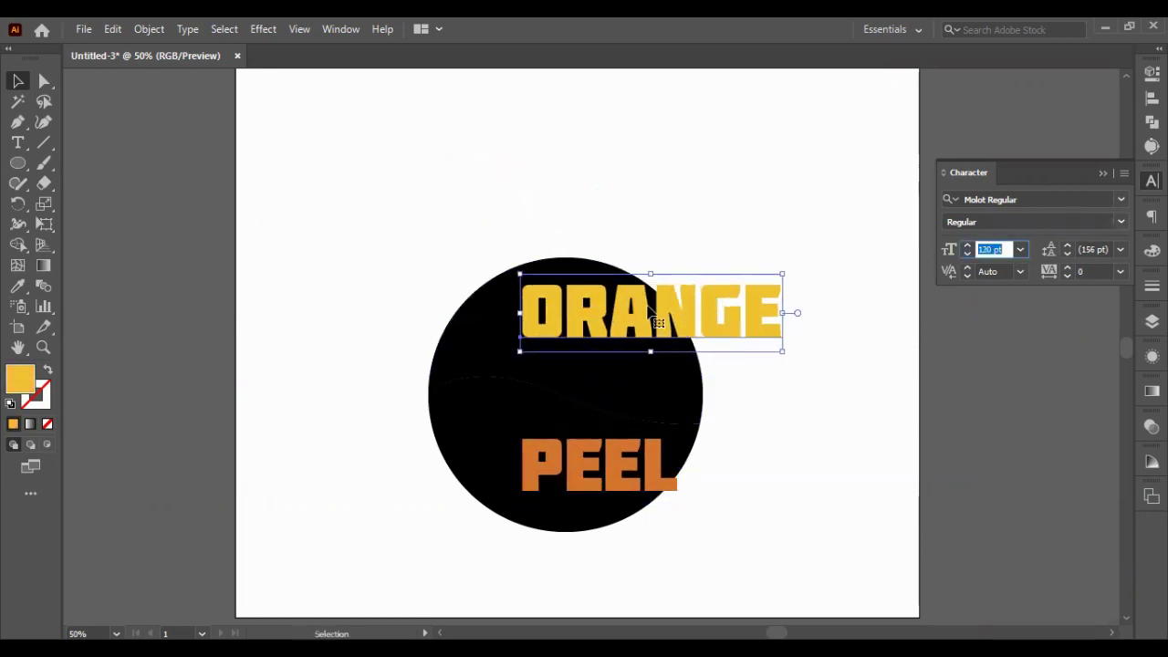
Send ORANGE and PEEL behind the circle and envelope ORANGE into the upper piece with Make with Top Object.
key(ctrl+shift+bracketleft)
ctrl+click(646, 443)
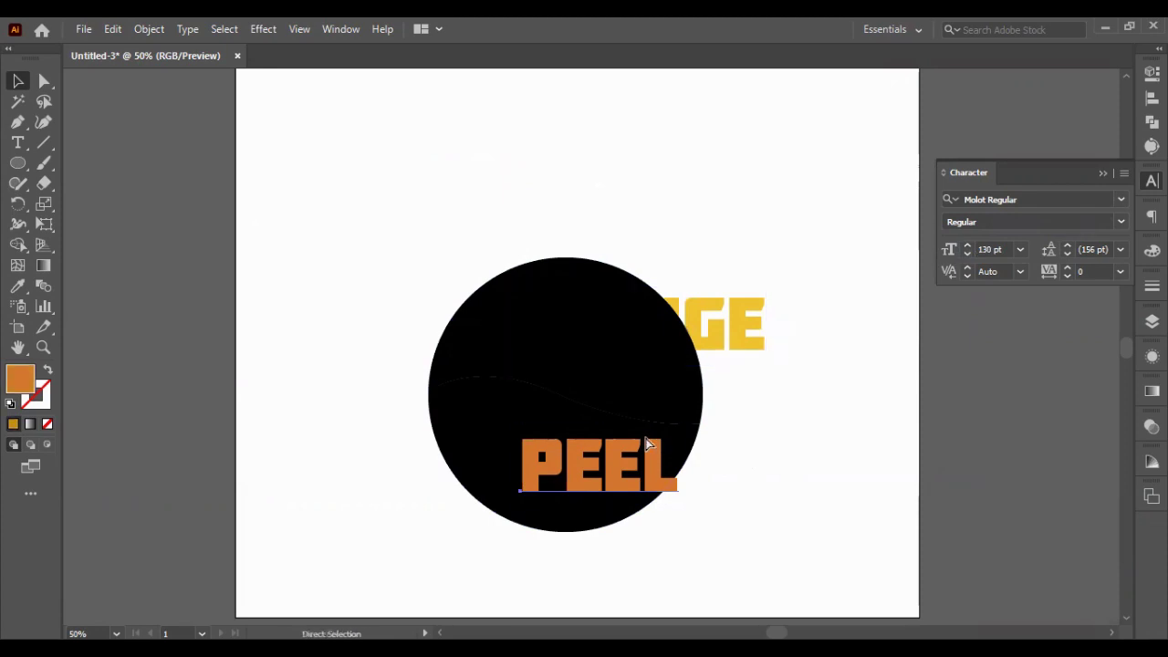
key(ctrl+shift+bracketleft)
drag(675, 235, 356, 329)
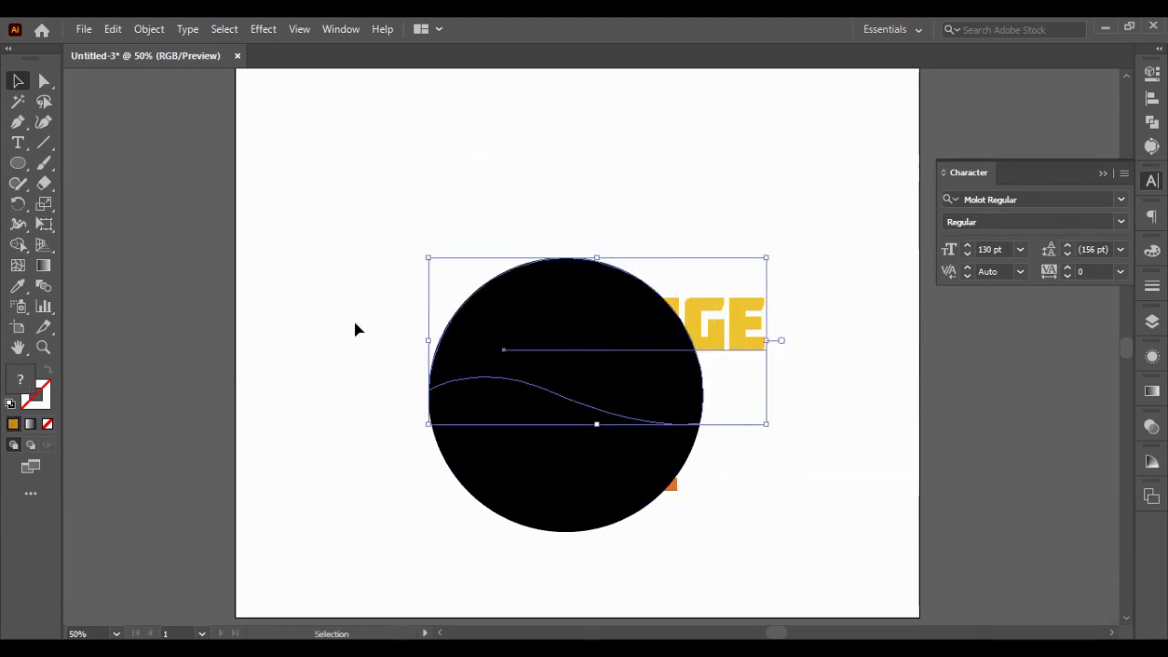
click(149, 28)
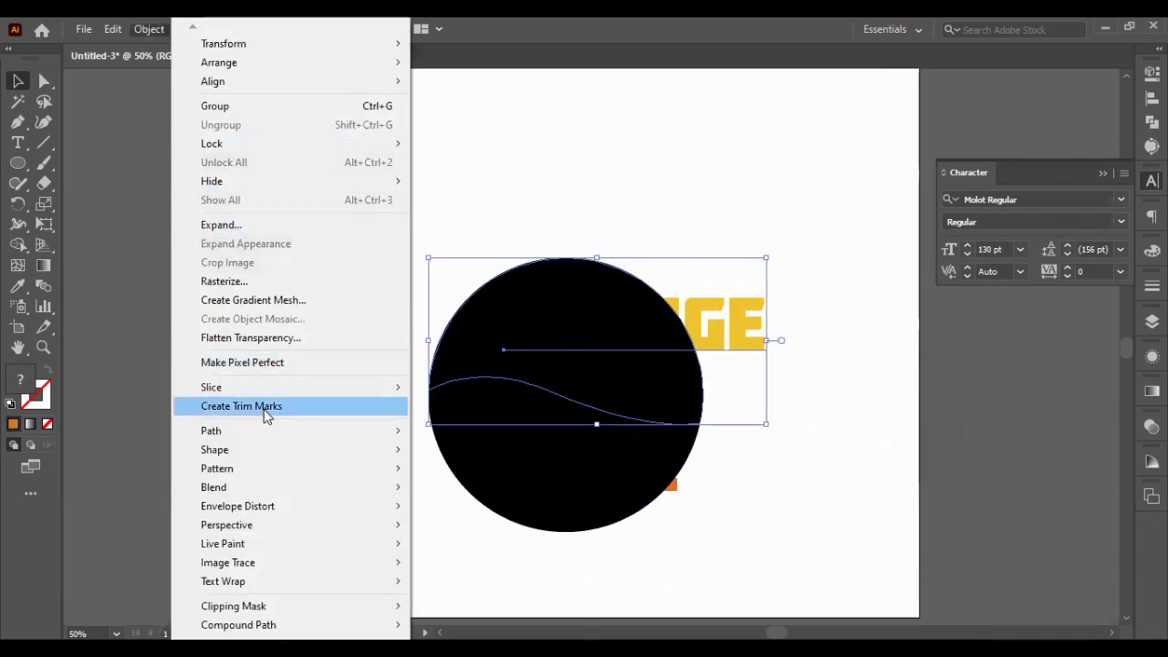
mouse_move(238, 505)
click(475, 543)
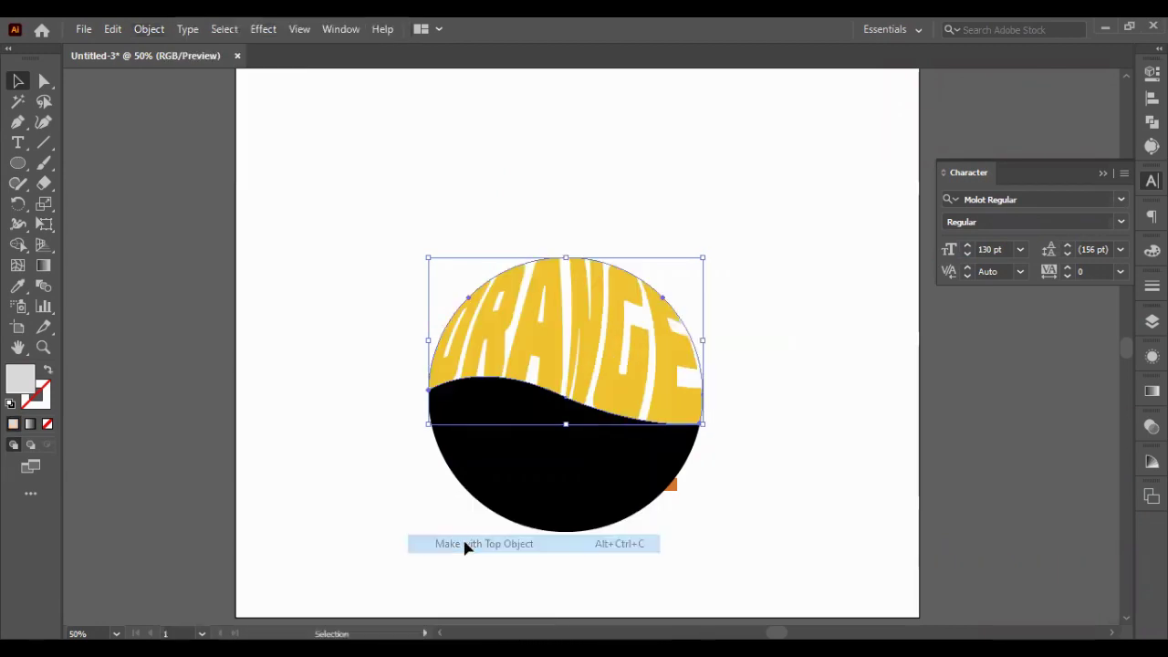
click(780, 471)
Envelope PEEL into the lower circle piece, then undo that warp.
click(552, 427)
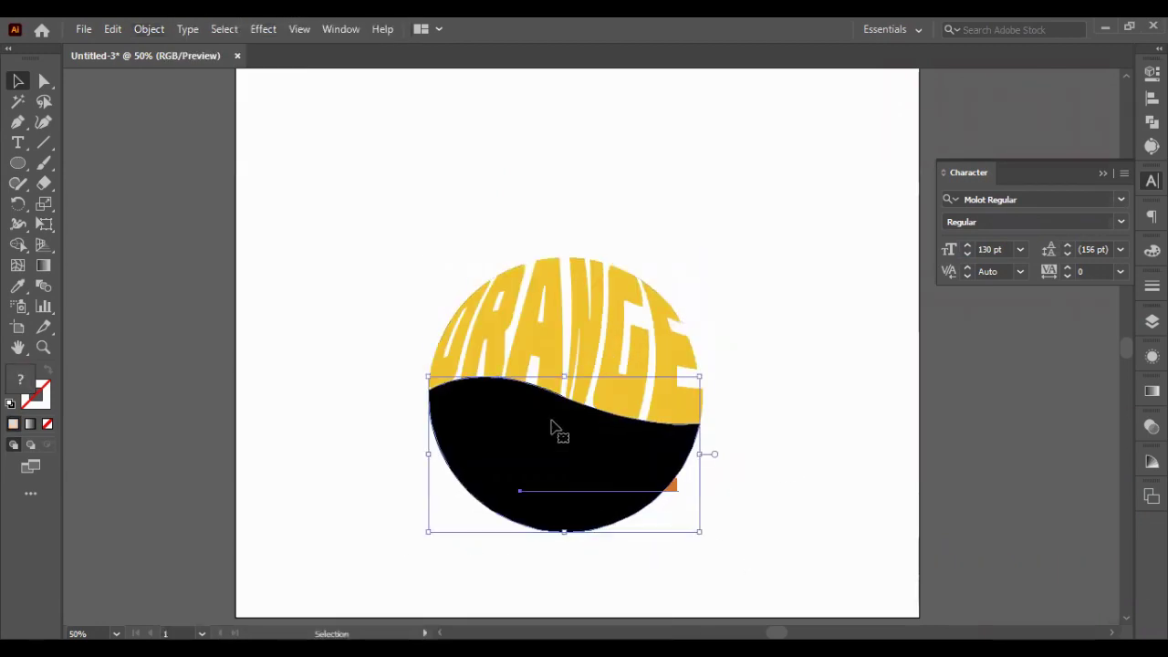
click(139, 30)
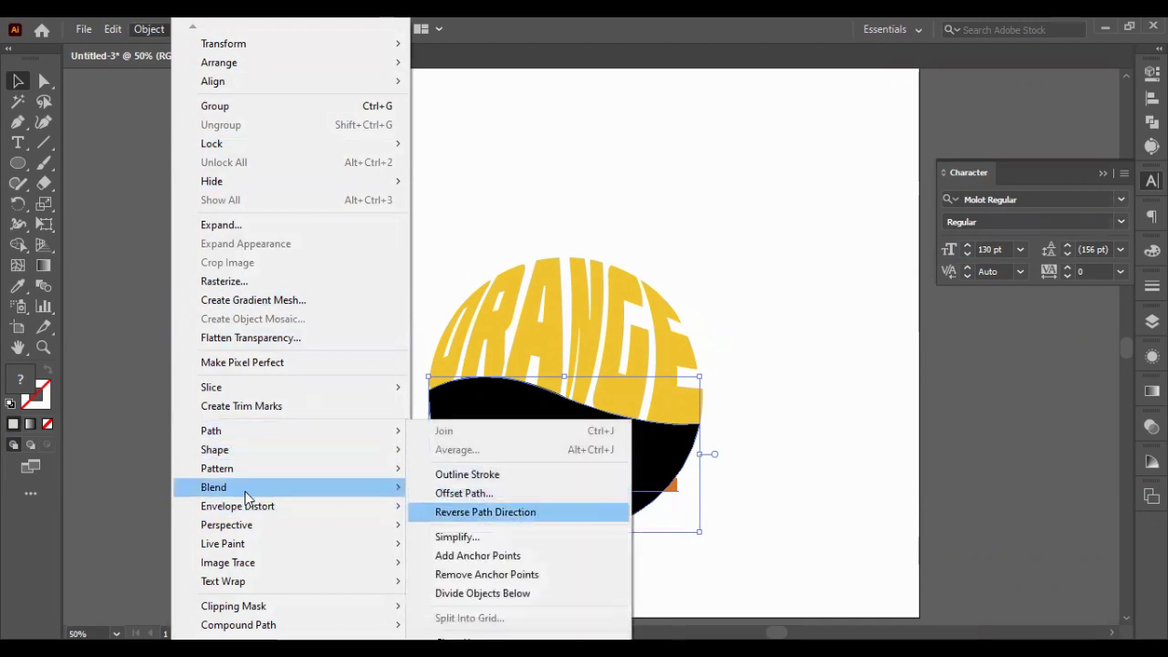
mouse_move(237, 505)
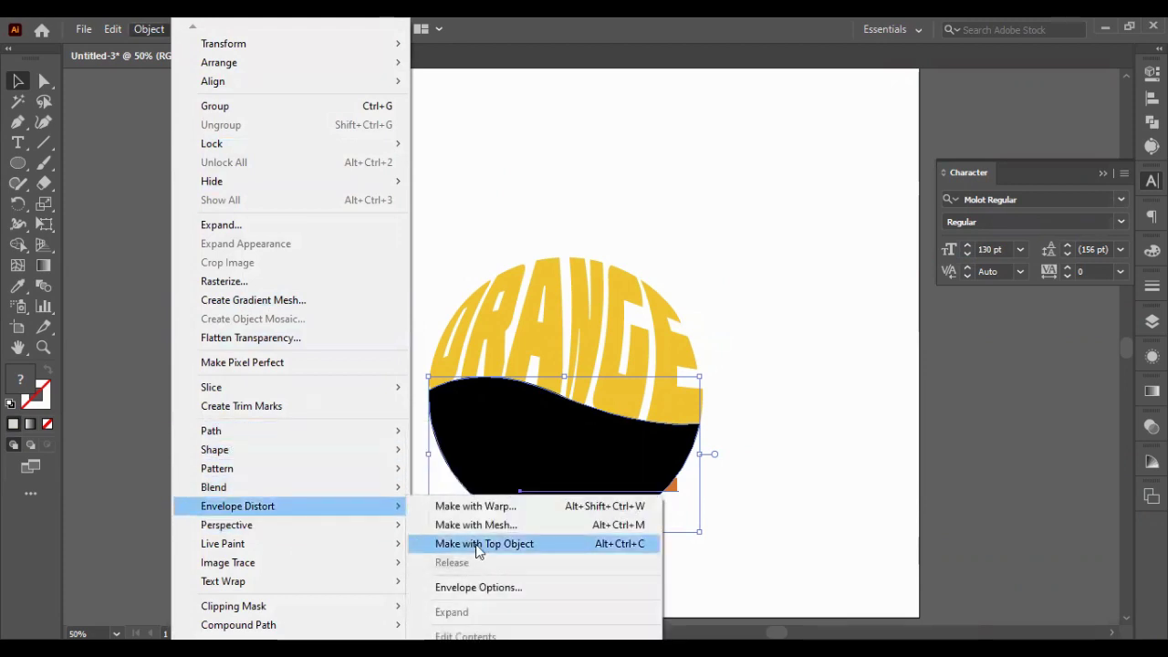
click(484, 542)
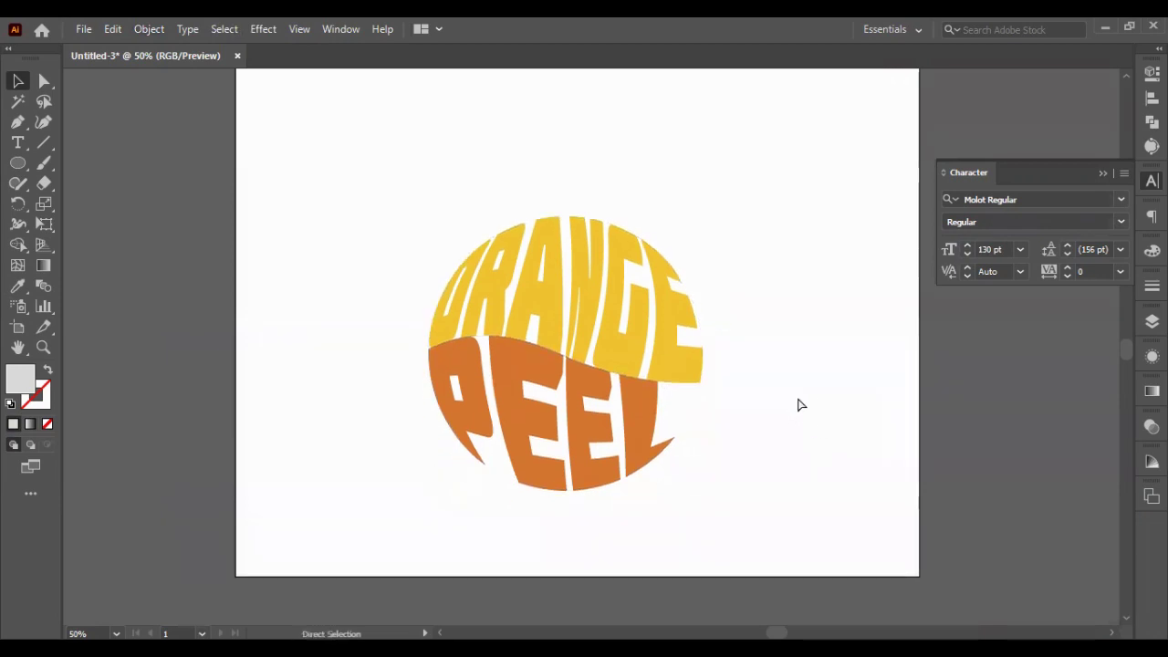
key(ctrl+z)
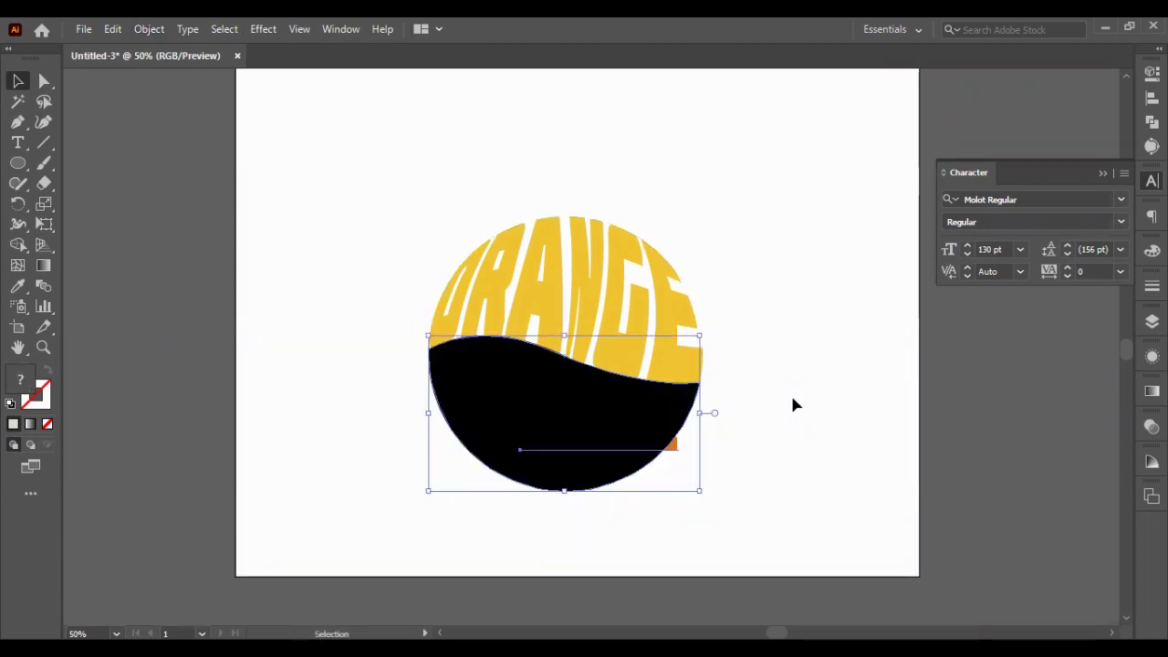
Undo the ORANGE warp and tilt both ORANGE and PEEL slightly.
key(ctrl+z)
key(ctrl+z)
key(ctrl+z)
key(ctrl+z)
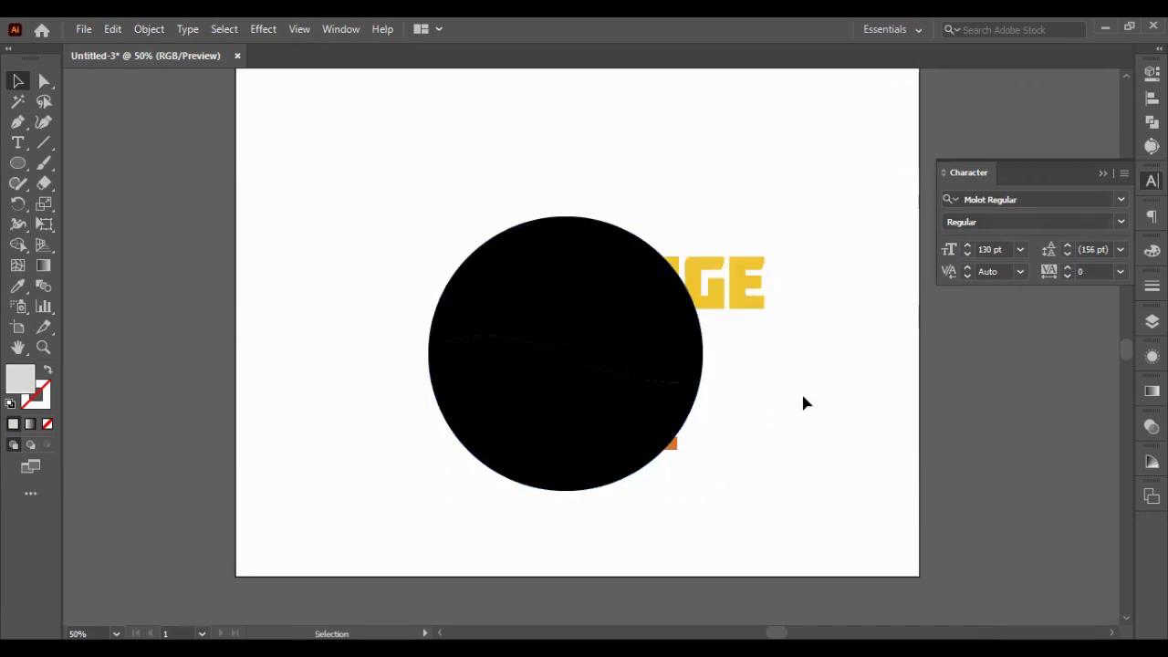
click(751, 310)
drag(774, 278, 771, 303)
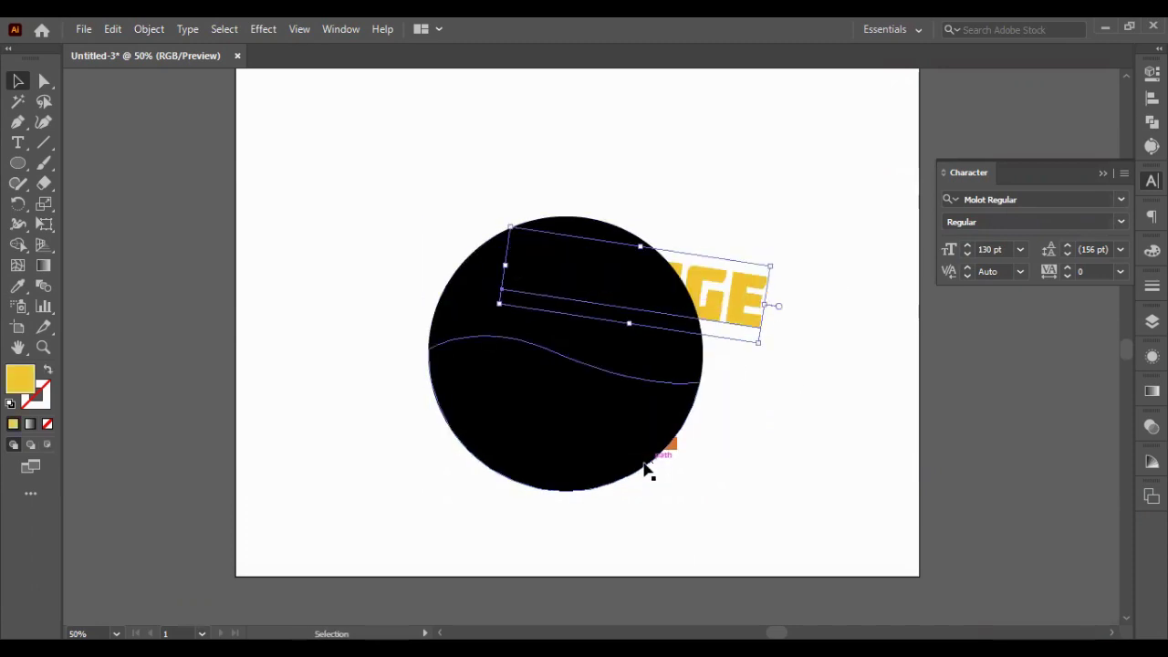
click(677, 451)
drag(690, 419, 685, 441)
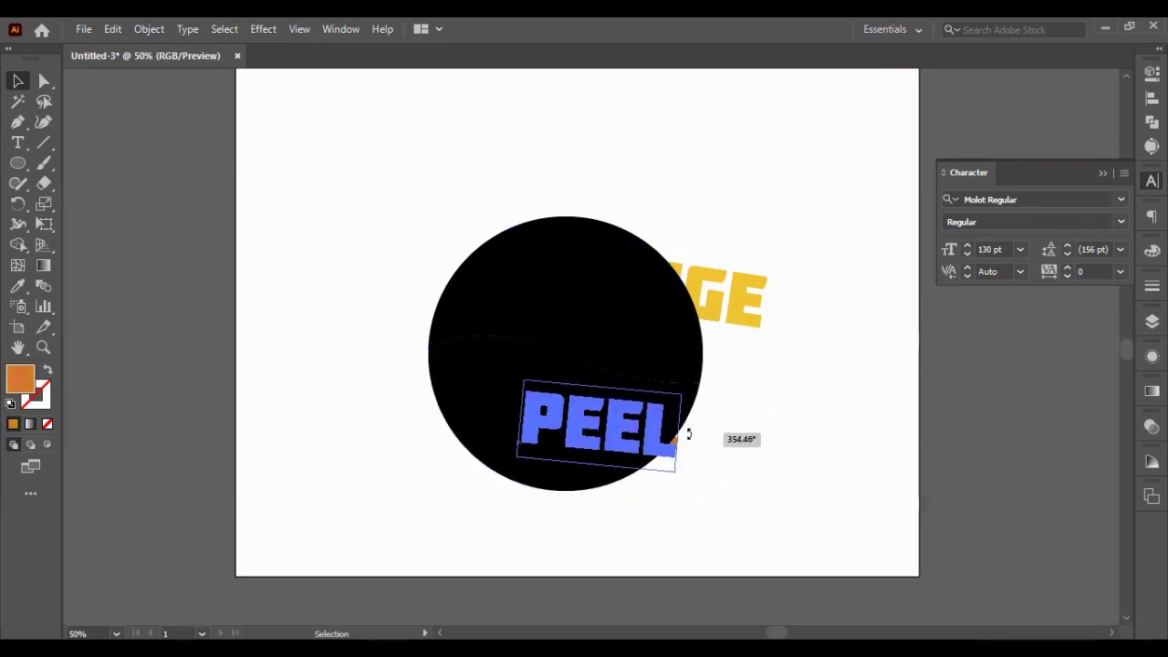
click(619, 205)
Retry enveloping ORANGE into the upper piece, then undo the warp and the rotation.
drag(619, 205, 586, 282)
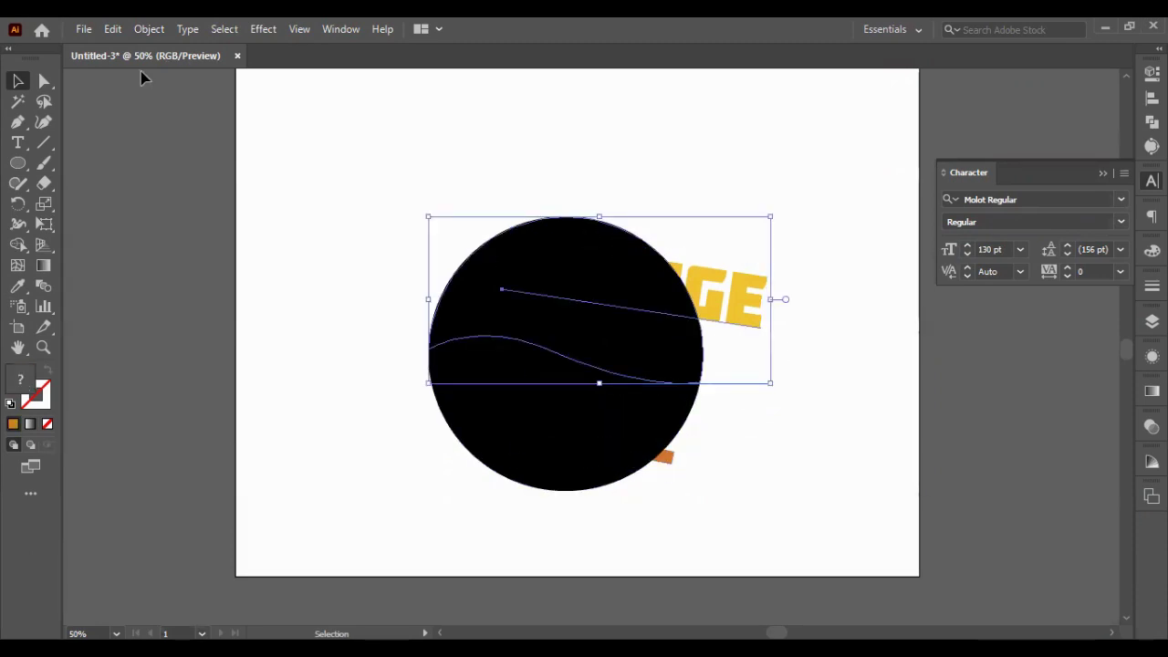
click(146, 29)
mouse_move(238, 505)
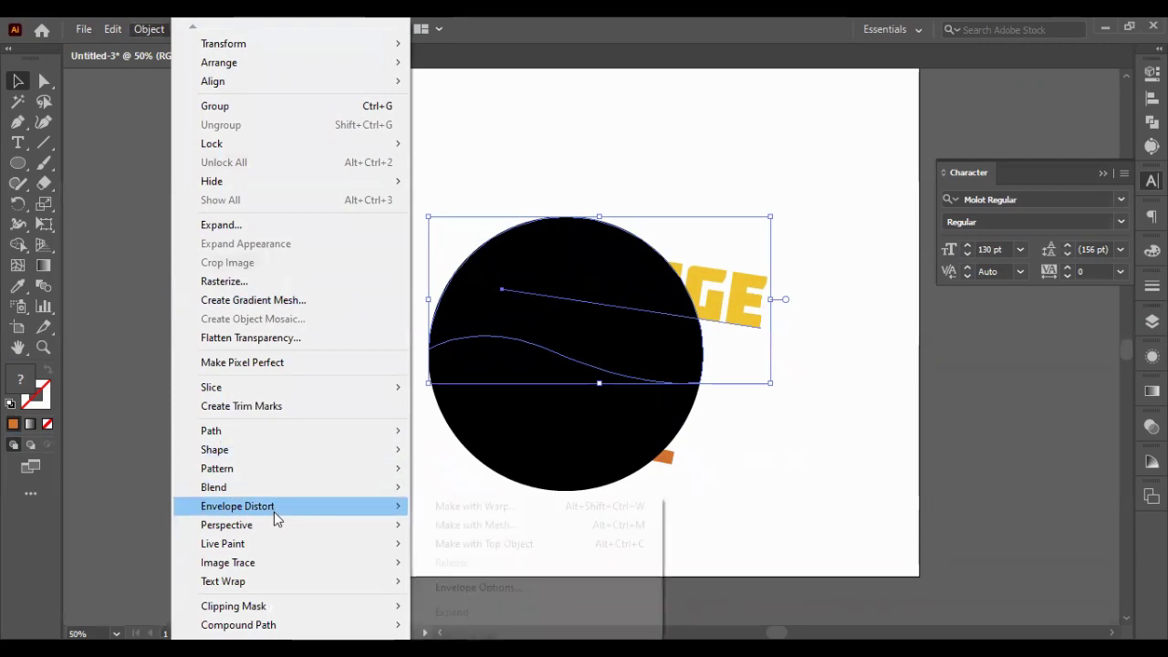
click(514, 547)
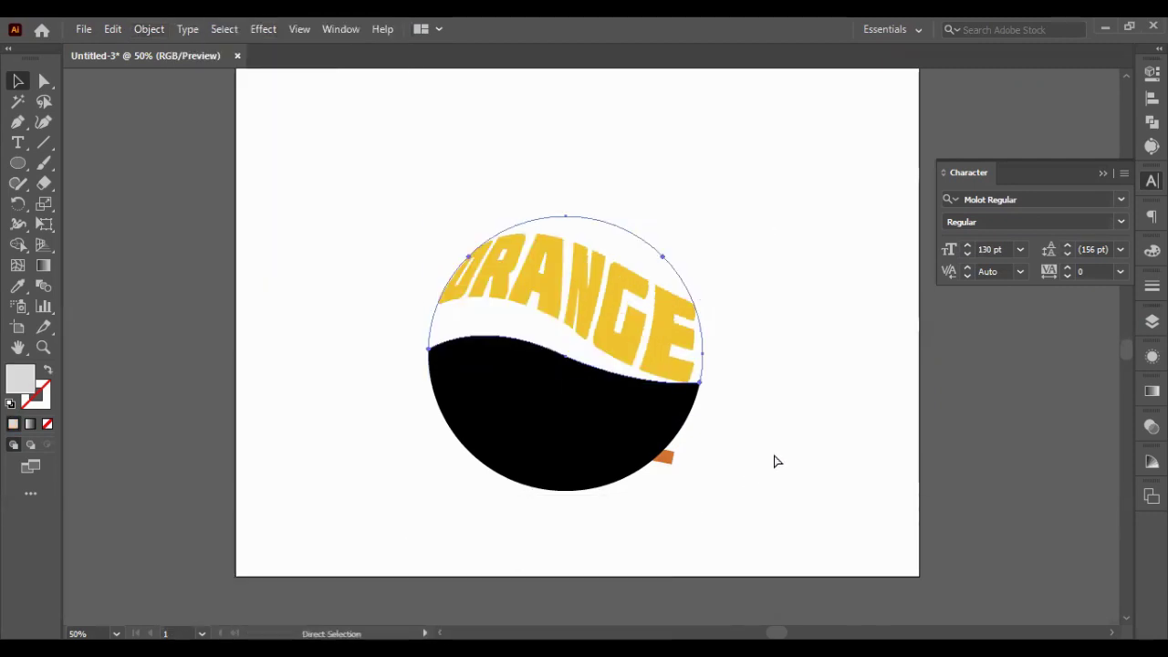
key(ctrl+z)
key(ctrl+z)
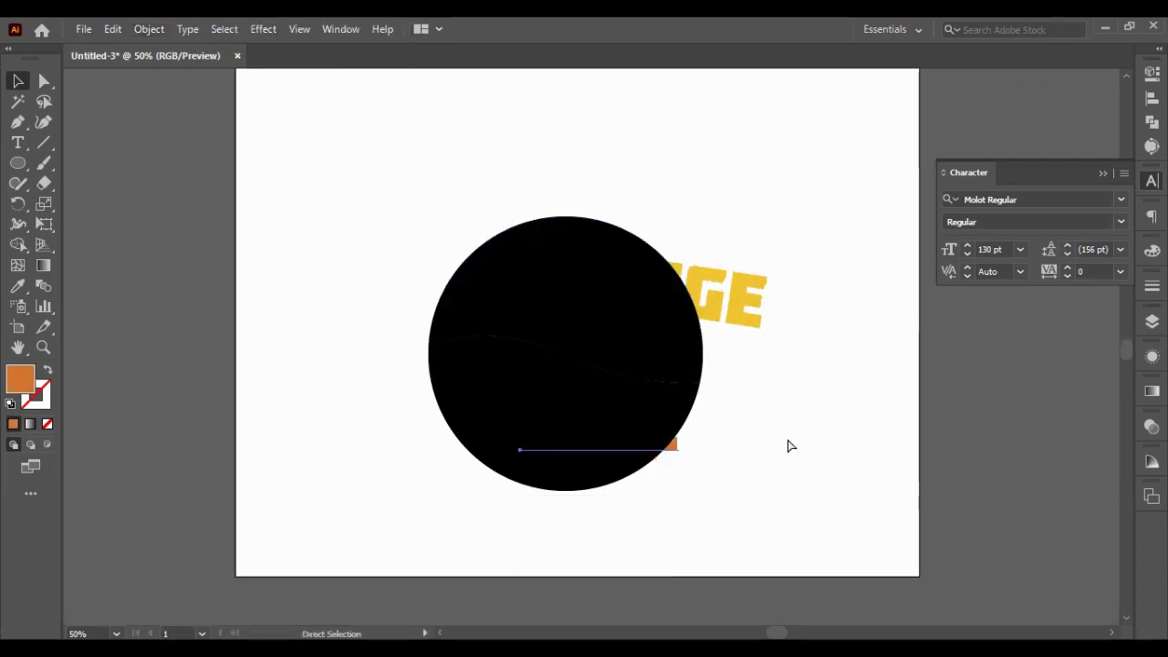
key(ctrl+z)
key(ctrl+z)
key(ctrl+z)
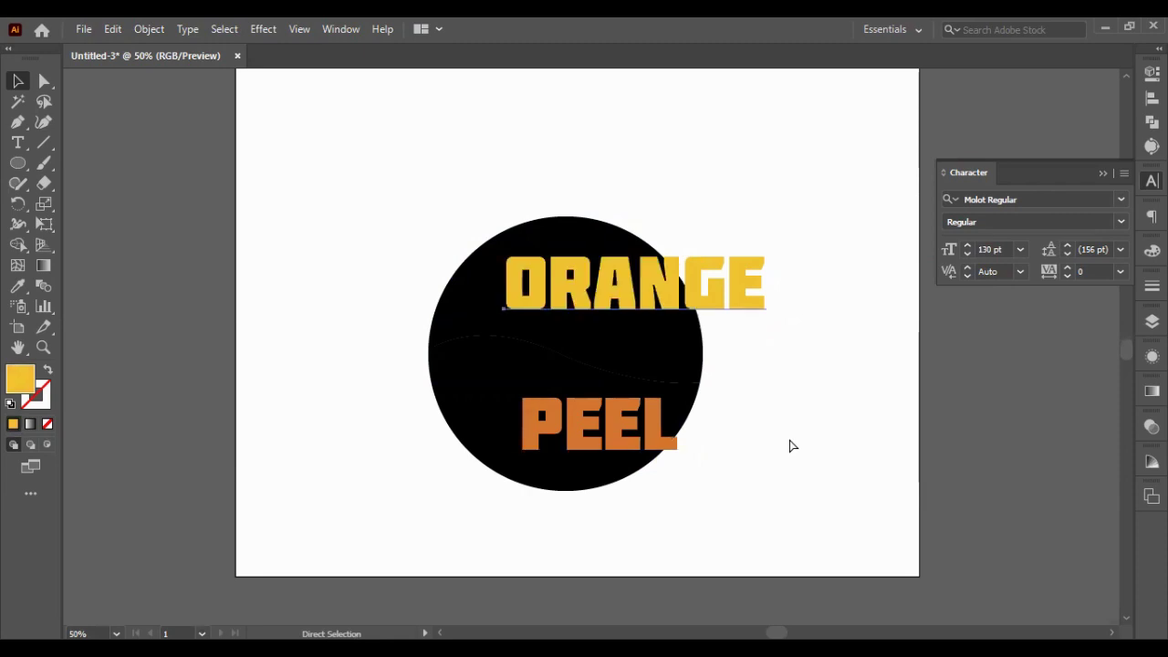
Attempt the ORANGE envelope, dismiss the error, and send both words behind the circle.
drag(630, 104, 580, 364)
click(148, 29)
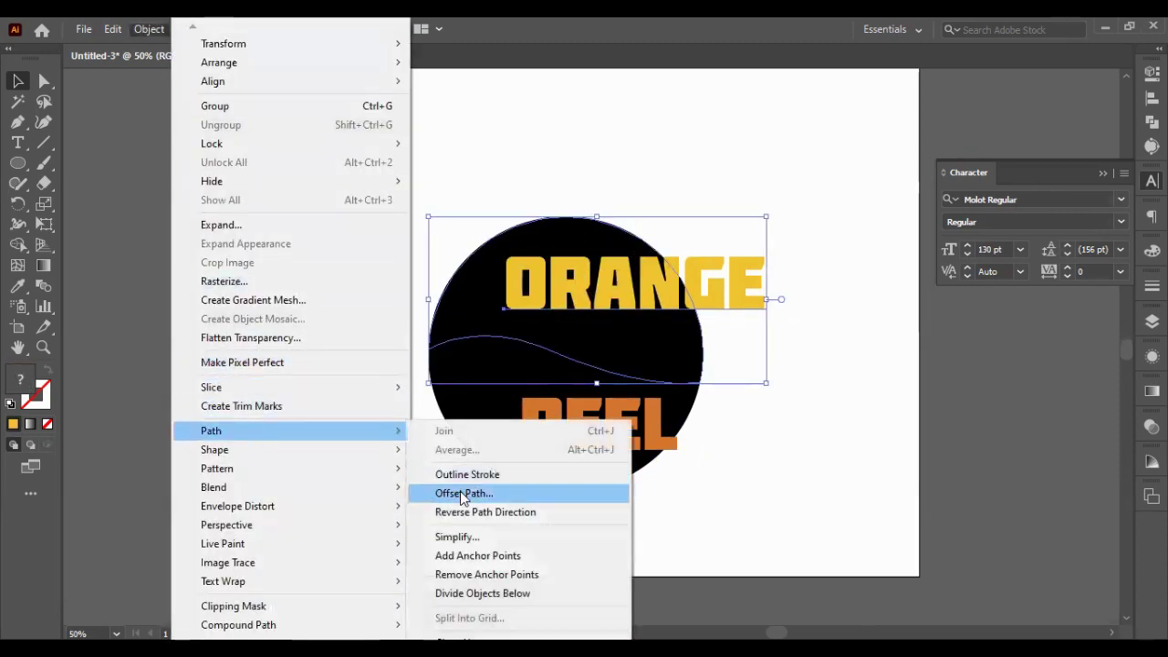
mouse_move(237, 505)
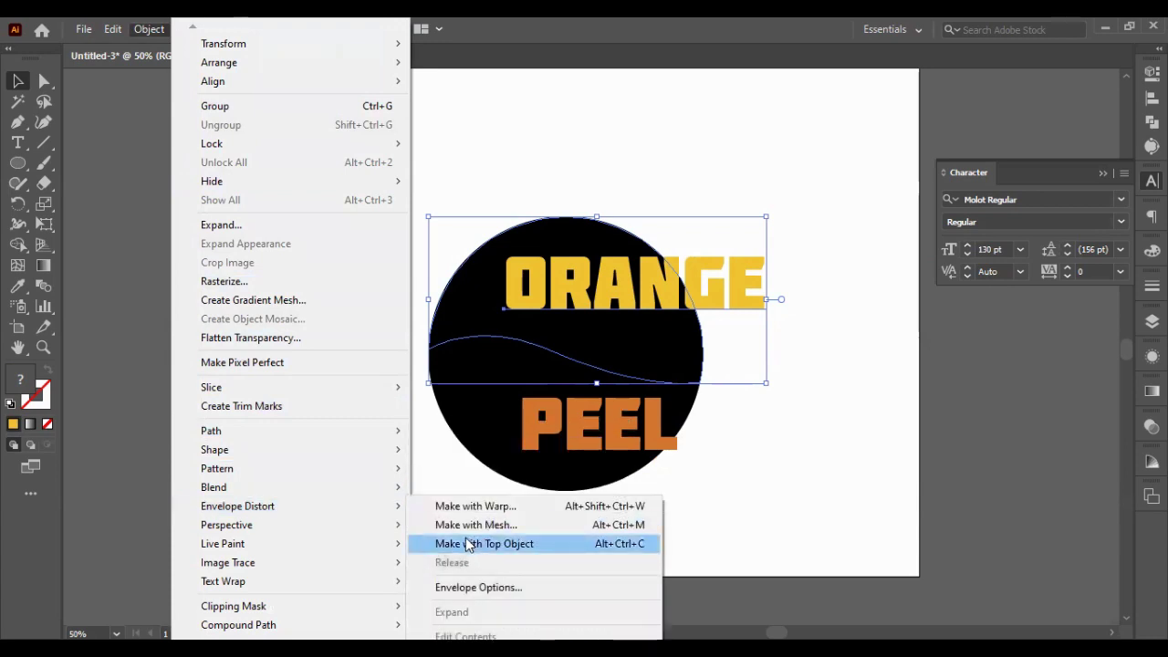
click(467, 544)
click(745, 358)
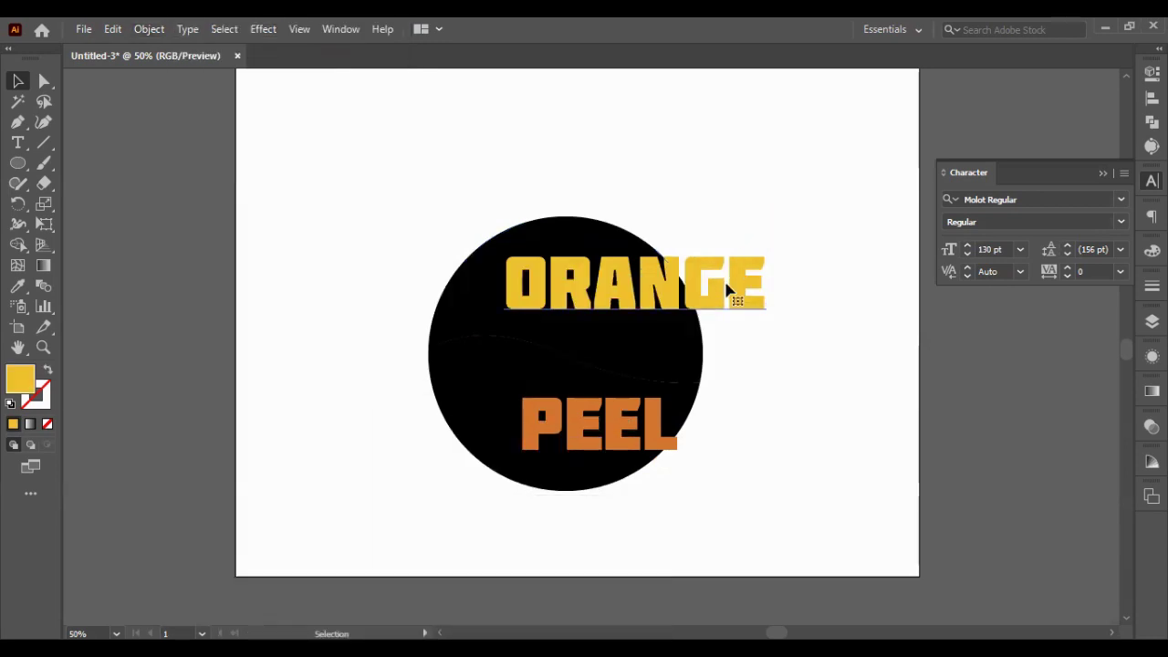
click(727, 290)
shift+click(614, 427)
key(ctrl+shift+bracketleft)
Envelope ORANGE into the upper piece and PEEL into the lower piece with Make with Top Object.
mouse_move(657, 146)
mouse_down()
mouse_move(657, 339)
mouse_move(638, 174)
mouse_move(636, 290)
mouse_up()
click(146, 29)
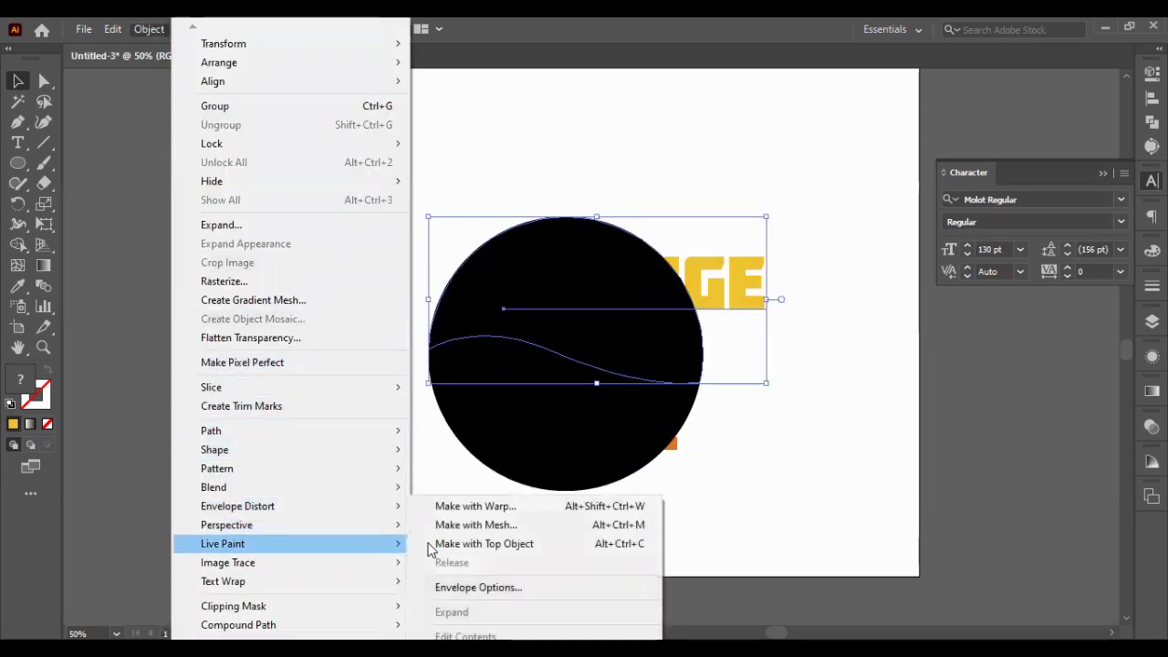
click(487, 542)
drag(718, 494, 578, 434)
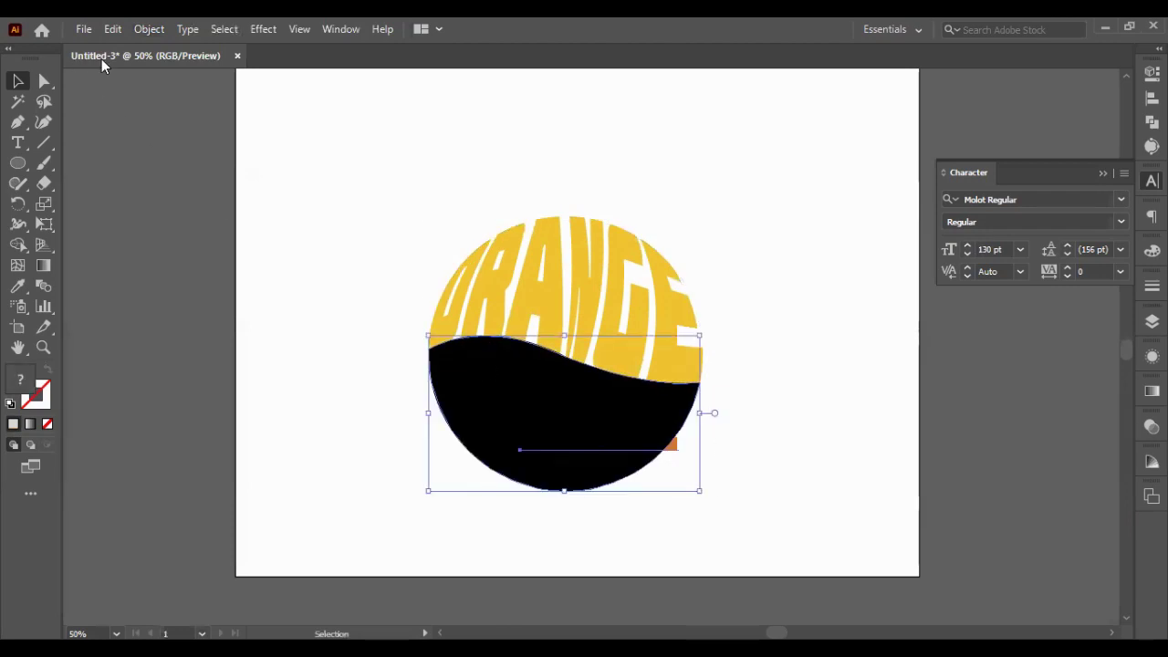
click(149, 29)
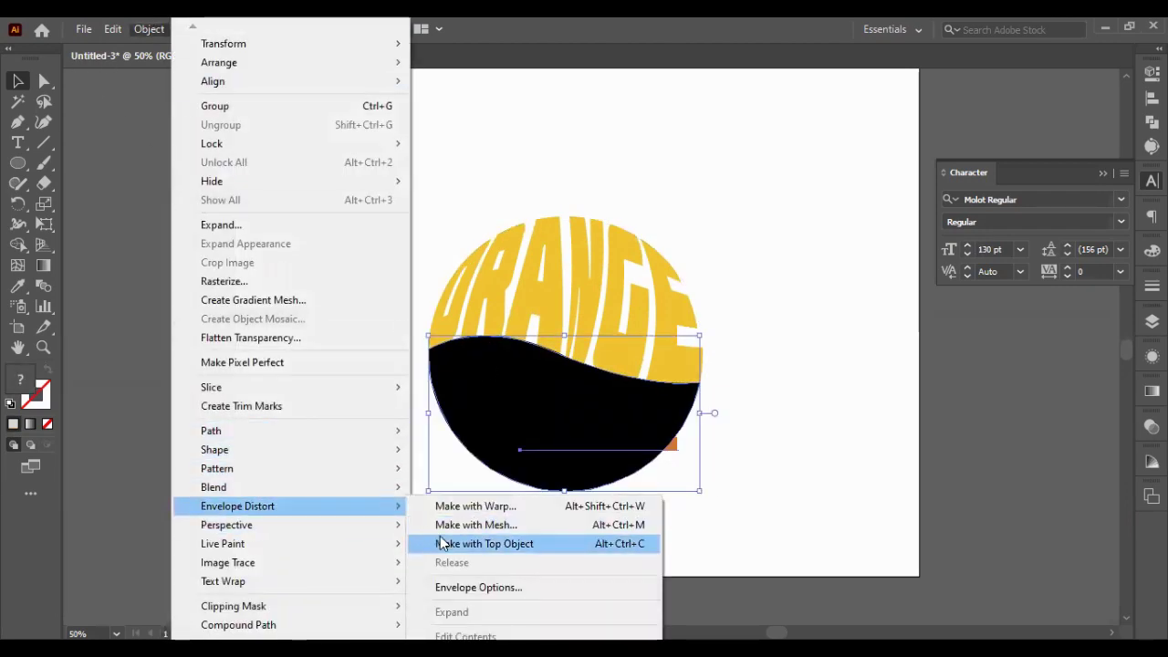
click(447, 542)
Nudge the warped PEEL piece down two arrow-key steps.
click(788, 301)
click(541, 463)
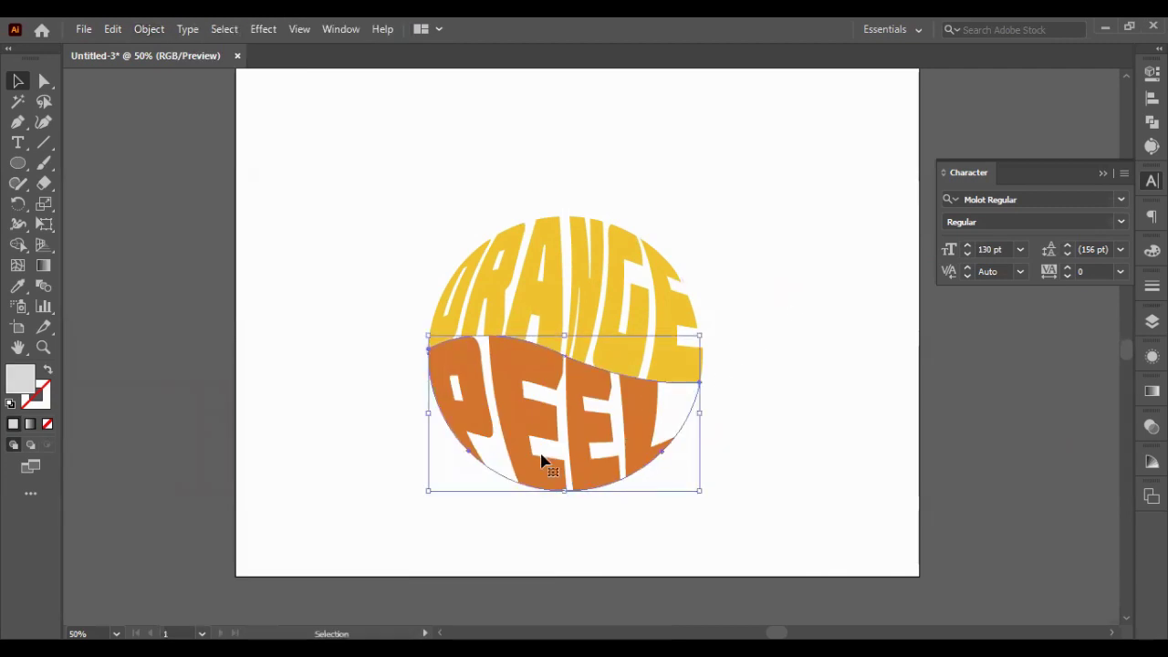
key(Down)
key(Down)
key(Down)
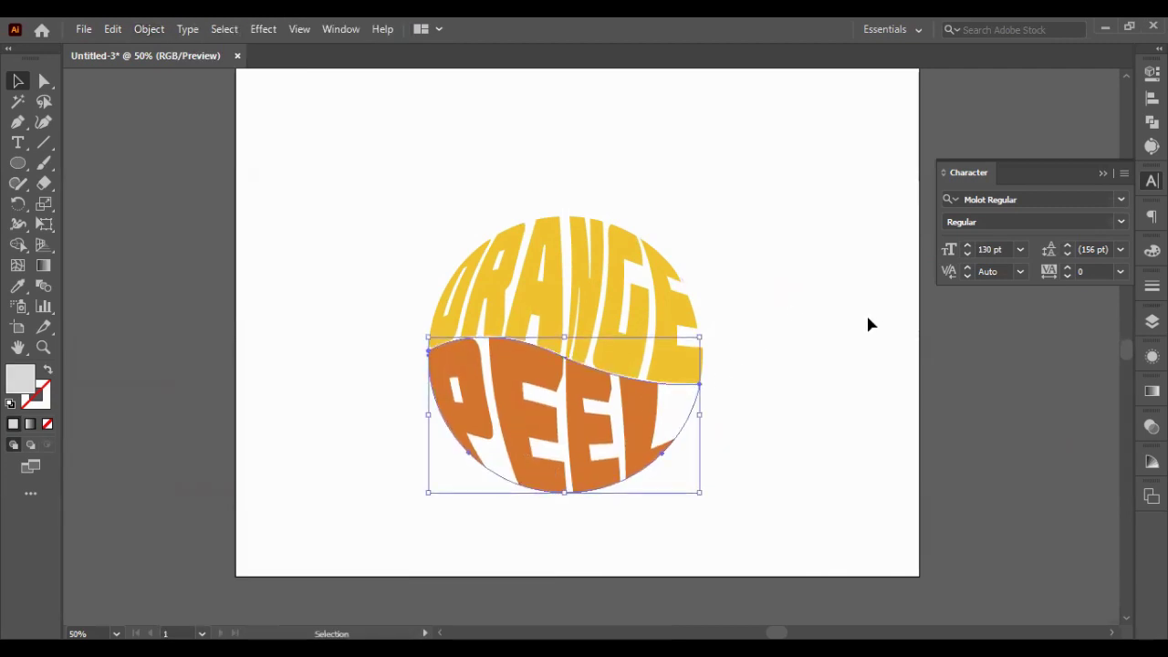
key(Down)
key(Down)
key(Down)
key(Down)
key(Down)
key(Down)
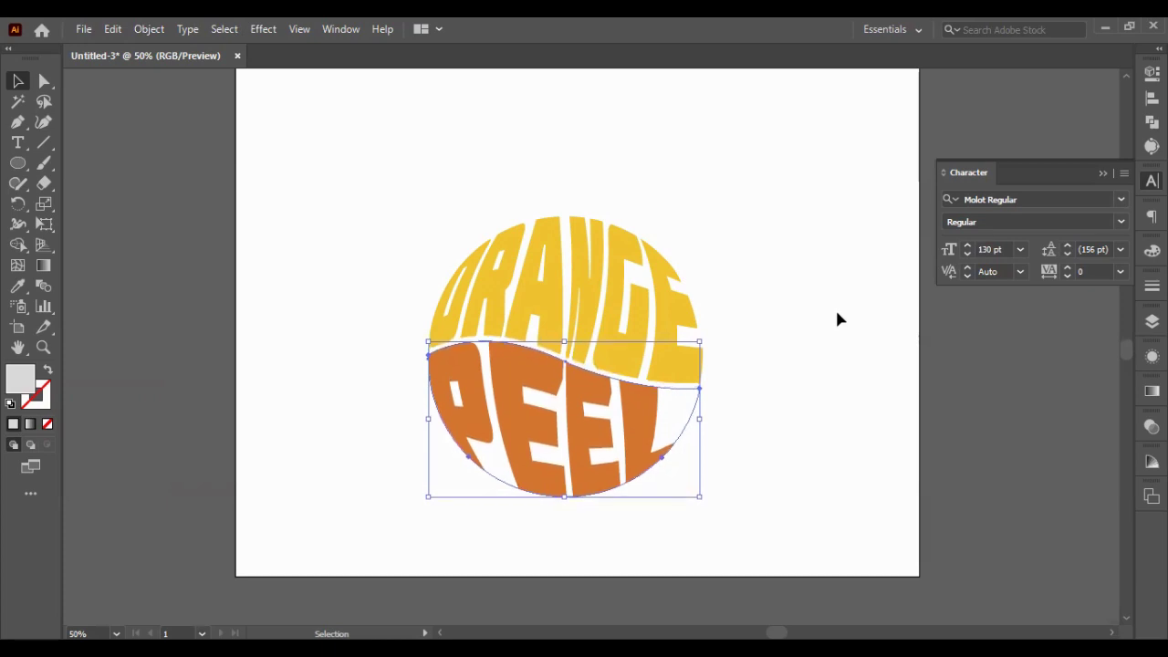
click(254, 273)
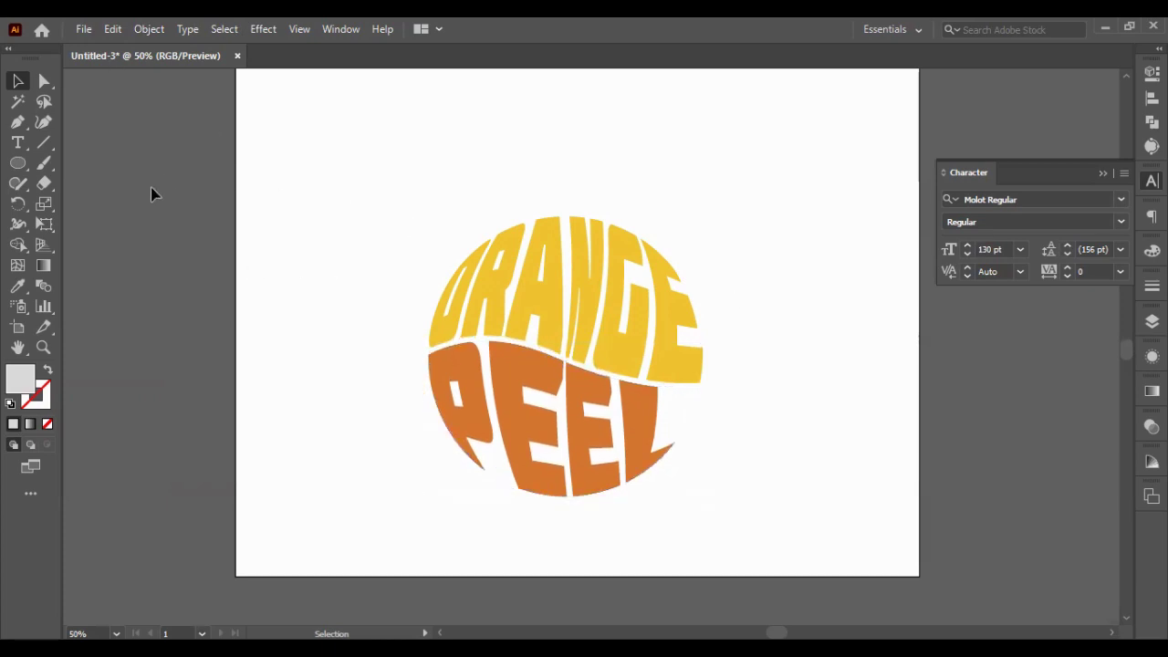
Draw a light grey circle behind the lettering, scale it to about 492 px, and nudge it into alignment.
click(19, 165)
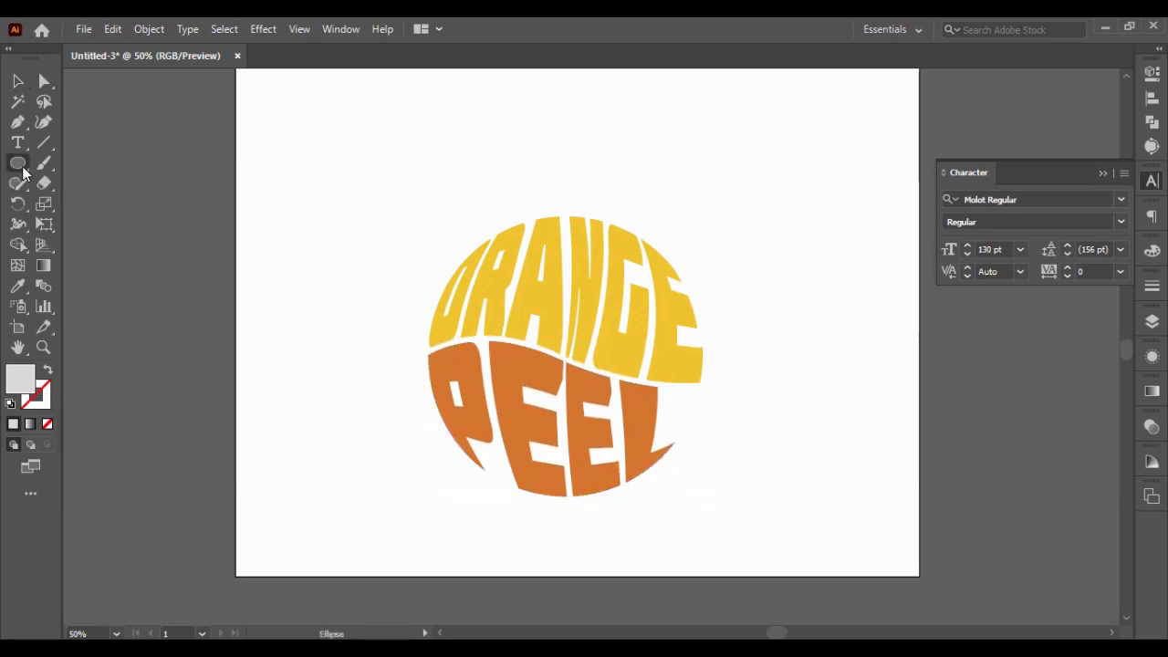
drag(24, 174, 117, 200)
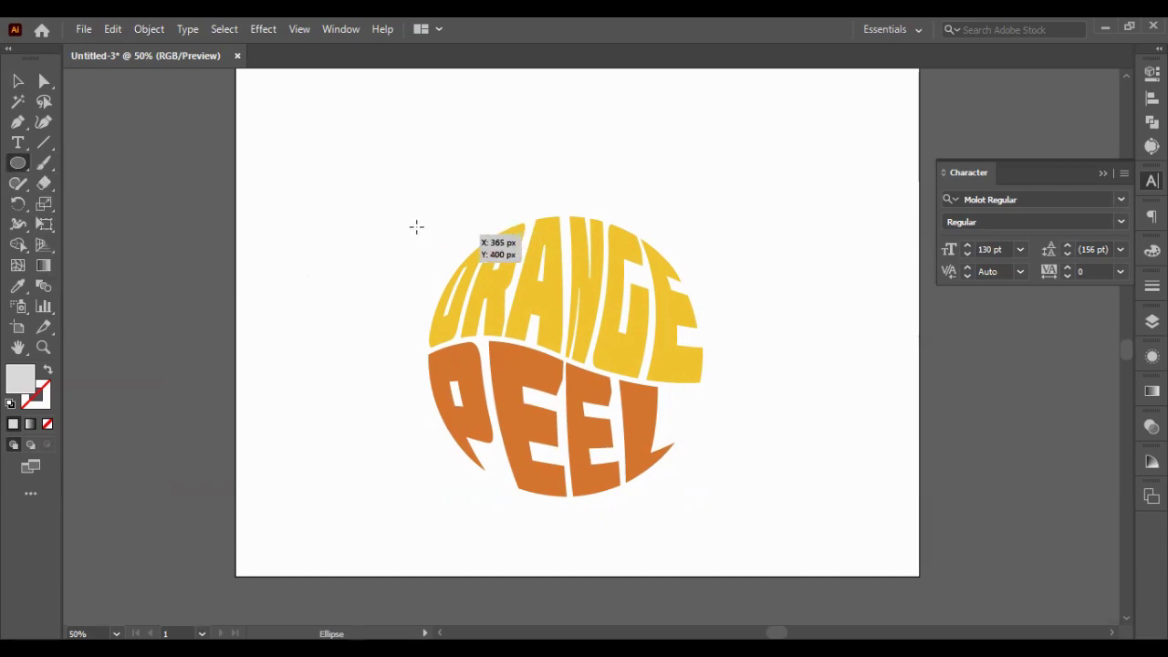
mouse_move(413, 225)
mouse_down()
mouse_move(656, 452)
mouse_move(698, 509)
mouse_up()
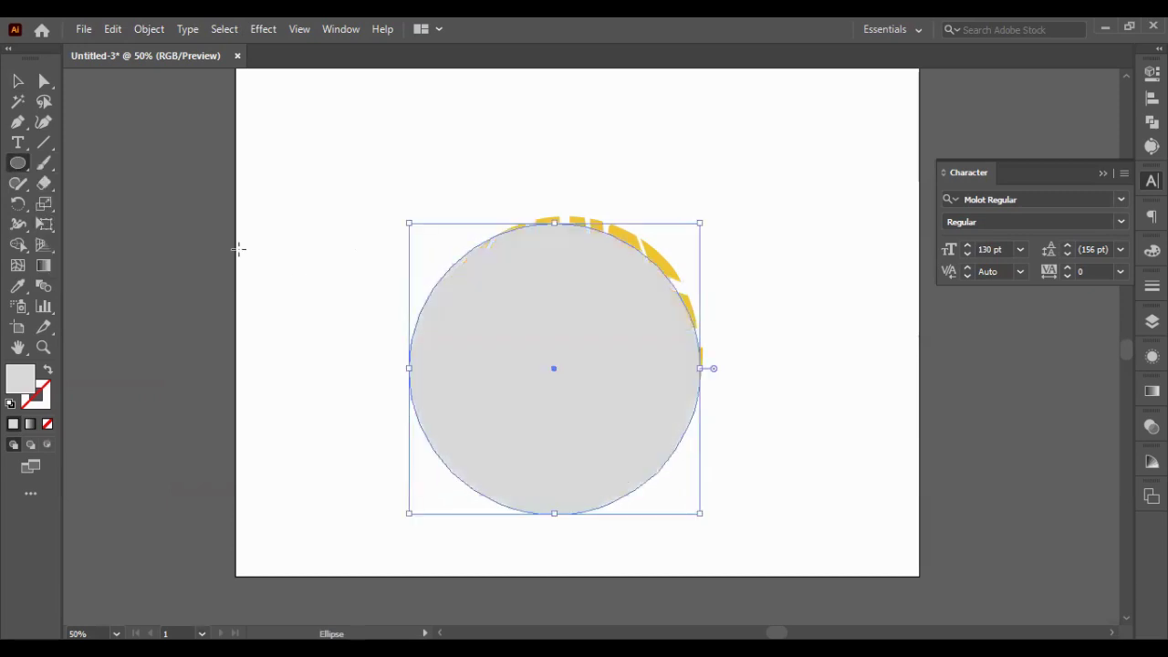
click(17, 78)
drag(510, 366, 517, 358)
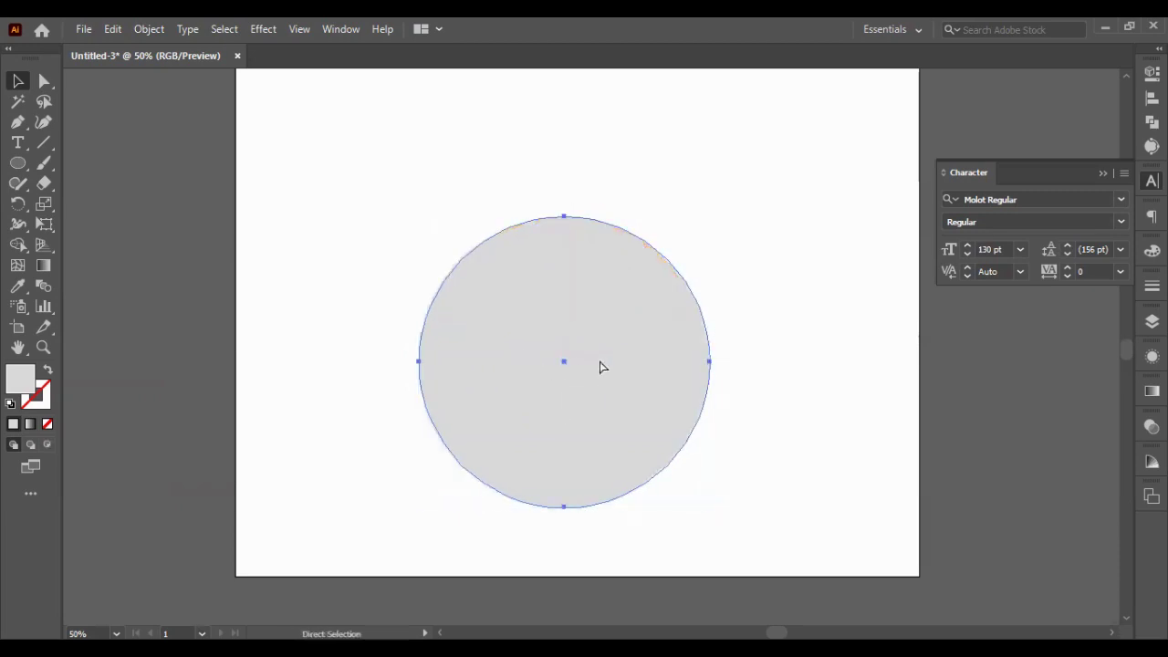
key(ctrl+shift+bracketleft)
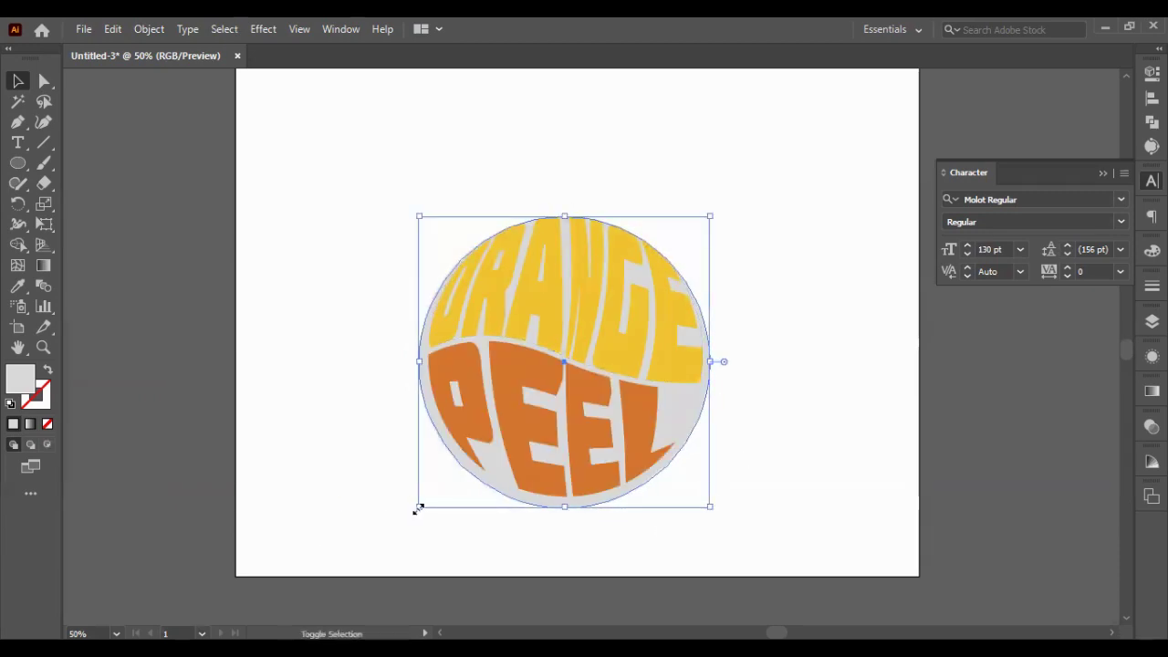
drag(419, 505, 429, 496)
key(Left)
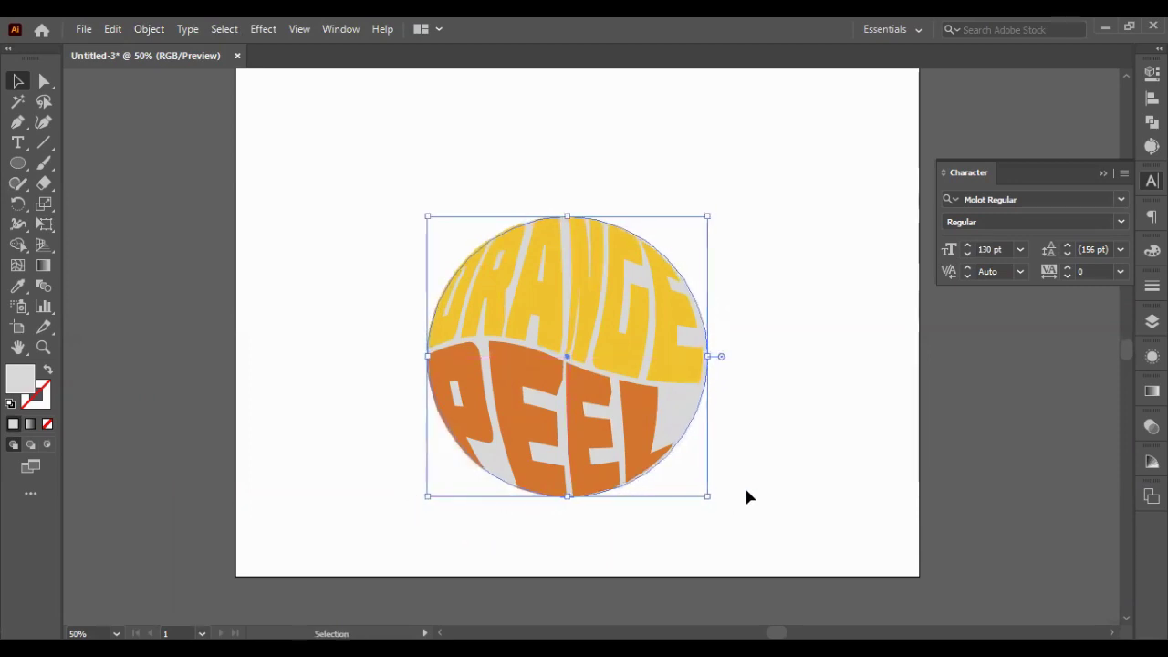
key(Up)
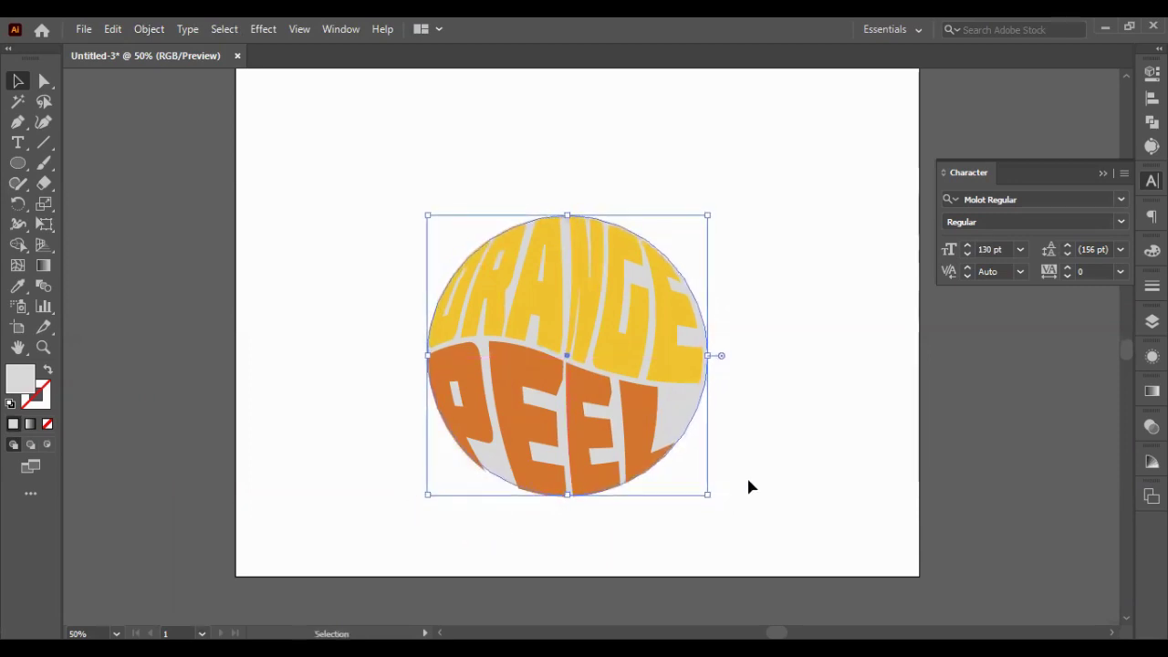
click(752, 478)
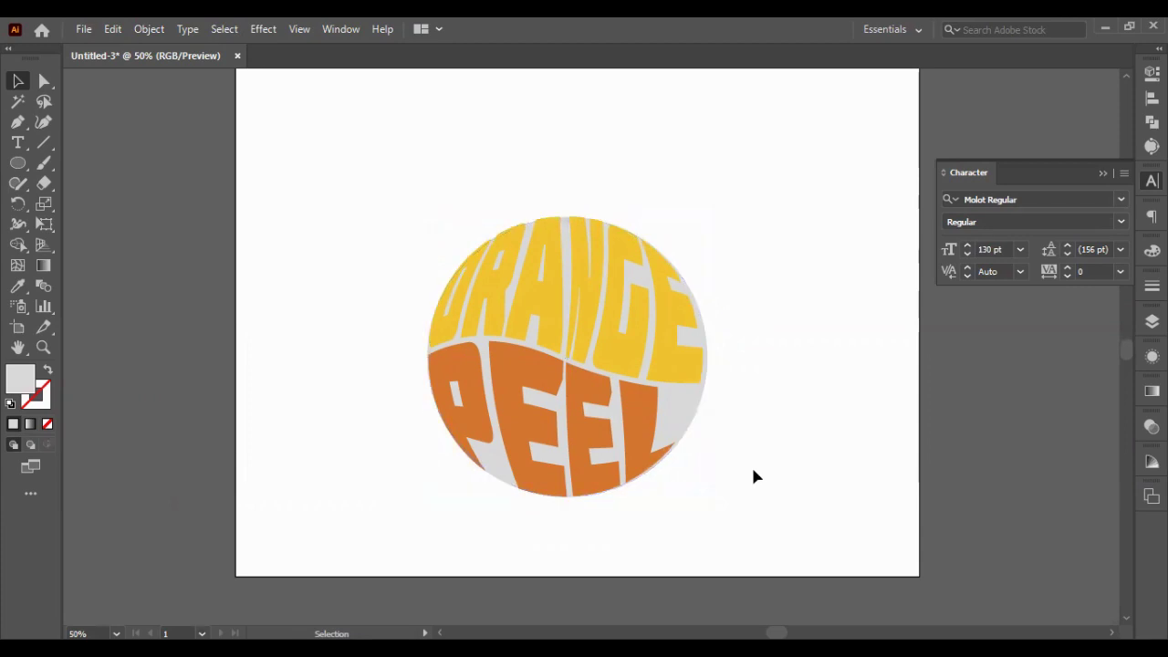
Resize the grey background circle to 500 px wide with proportions constrained.
click(699, 417)
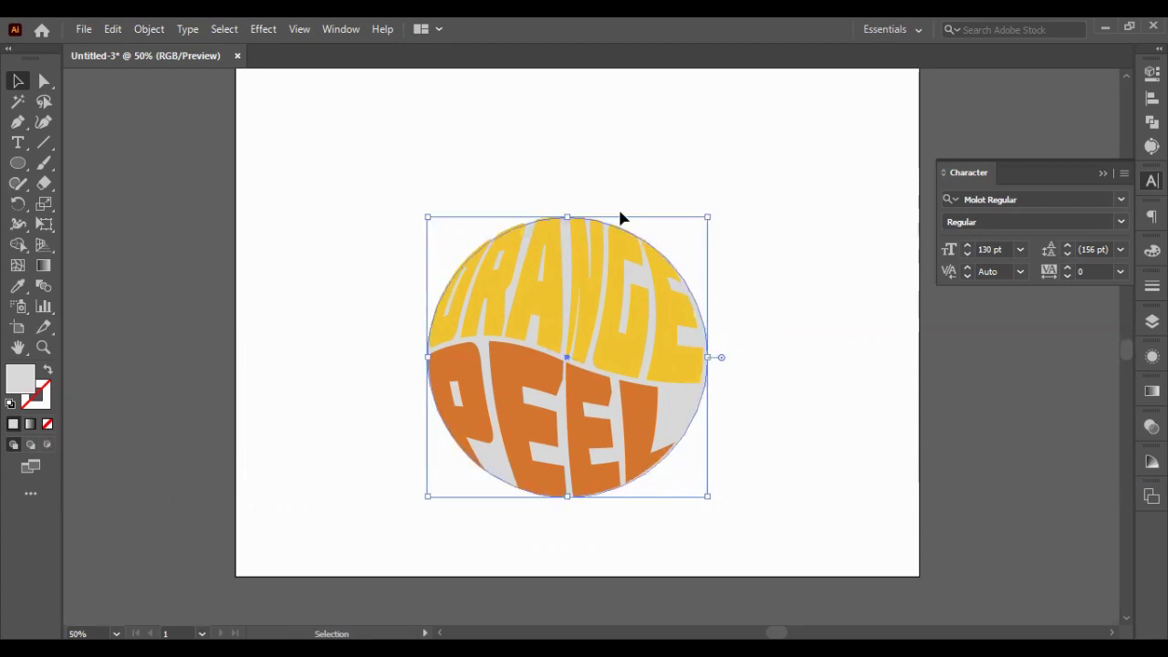
click(1151, 73)
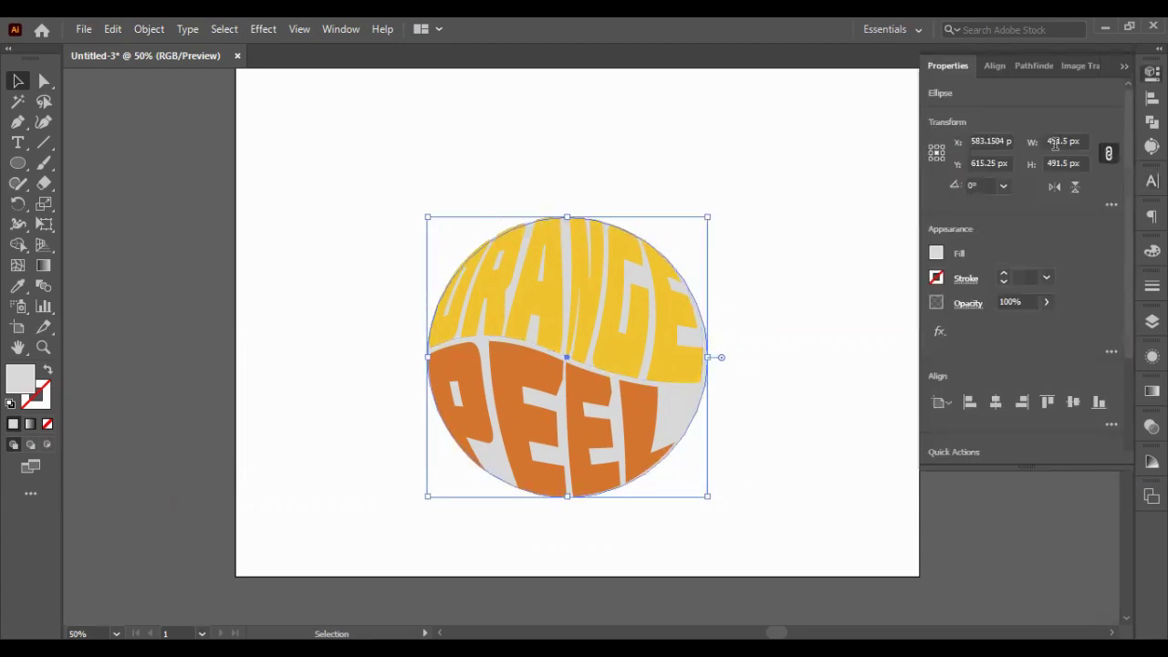
double_click(1055, 144)
text(500)
key(Return)
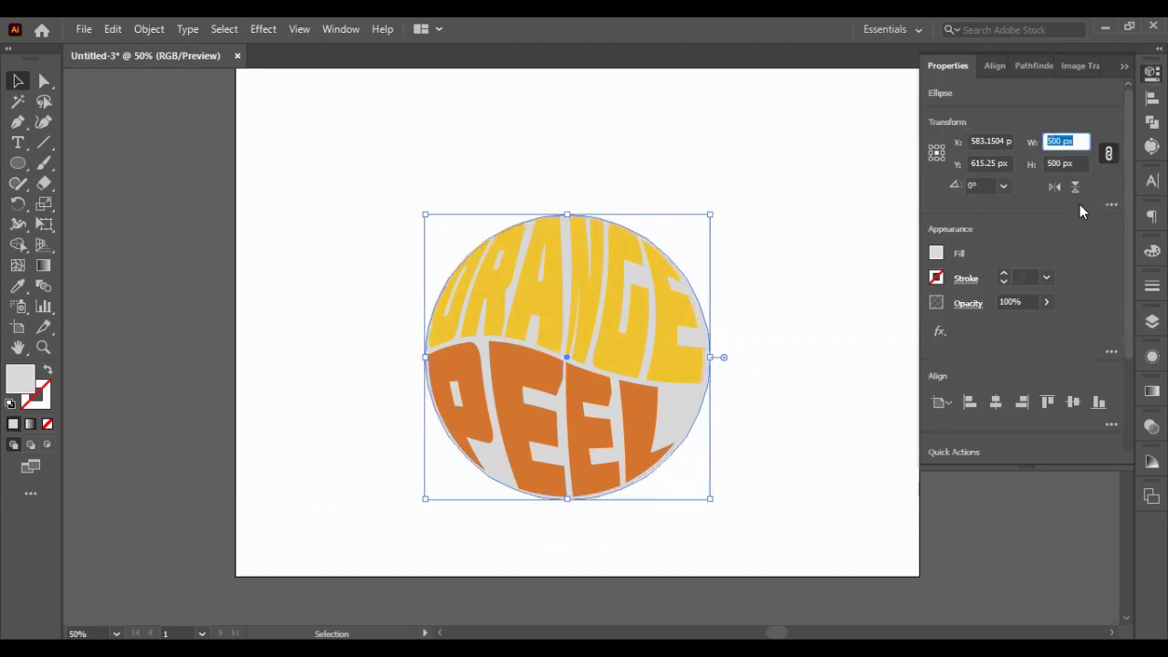
Nudge the grey circle up slightly and check that it sits evenly behind the lettering.
click(703, 409)
click(706, 406)
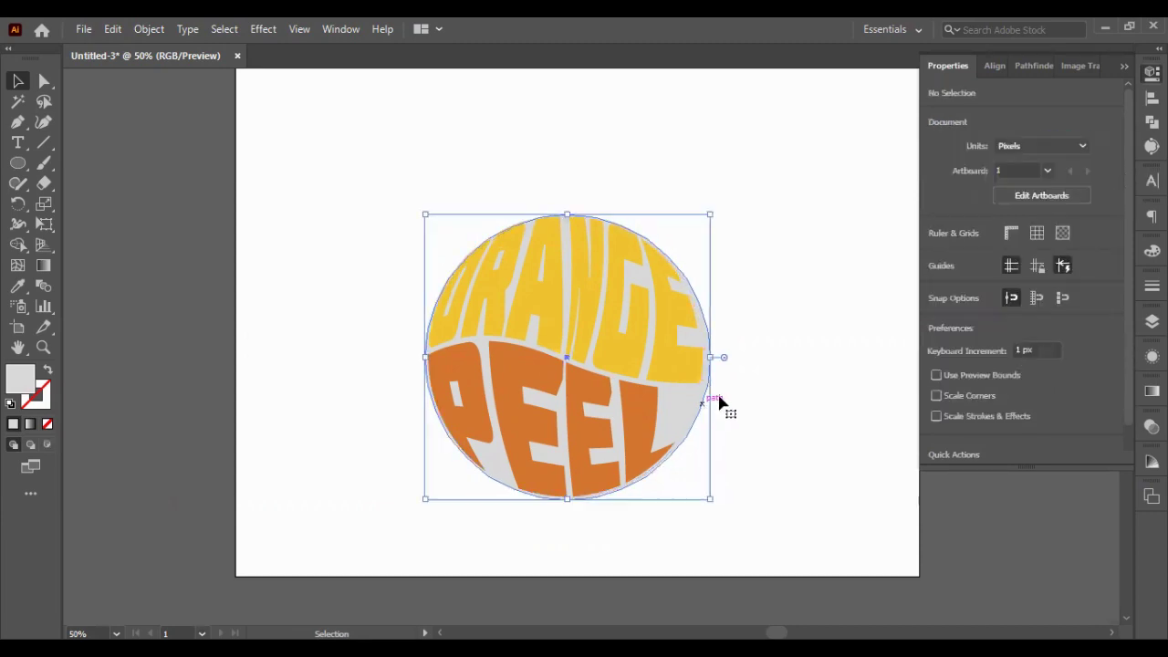
key(Up)
key(Up)
key(Up)
key(Up)
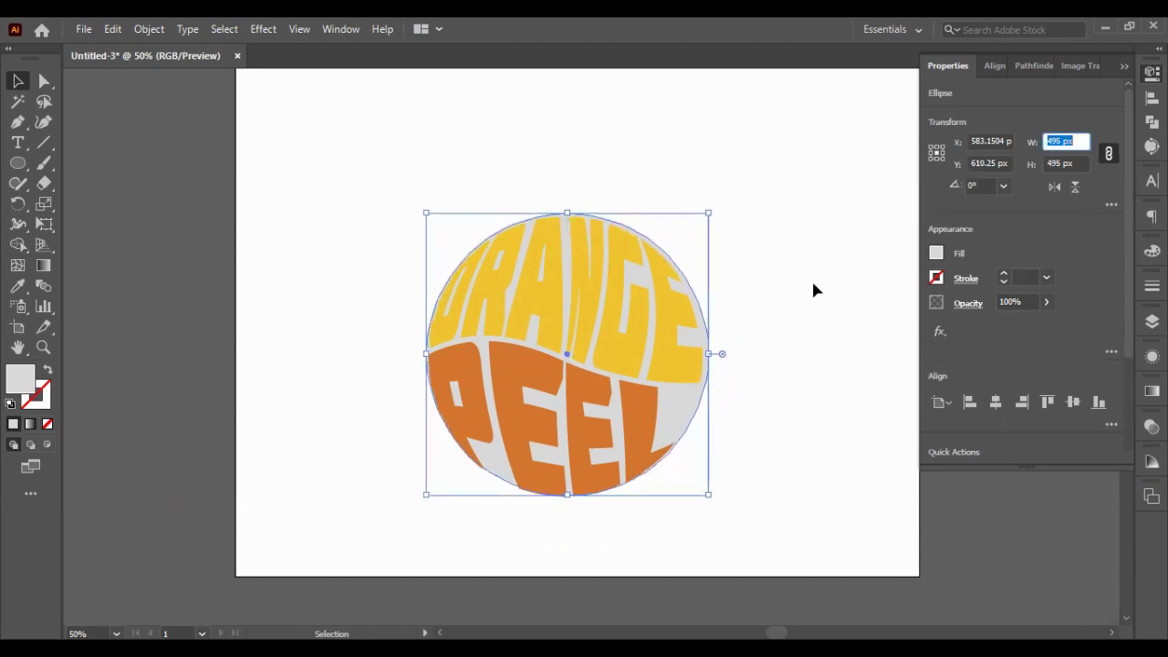
click(703, 410)
click(701, 411)
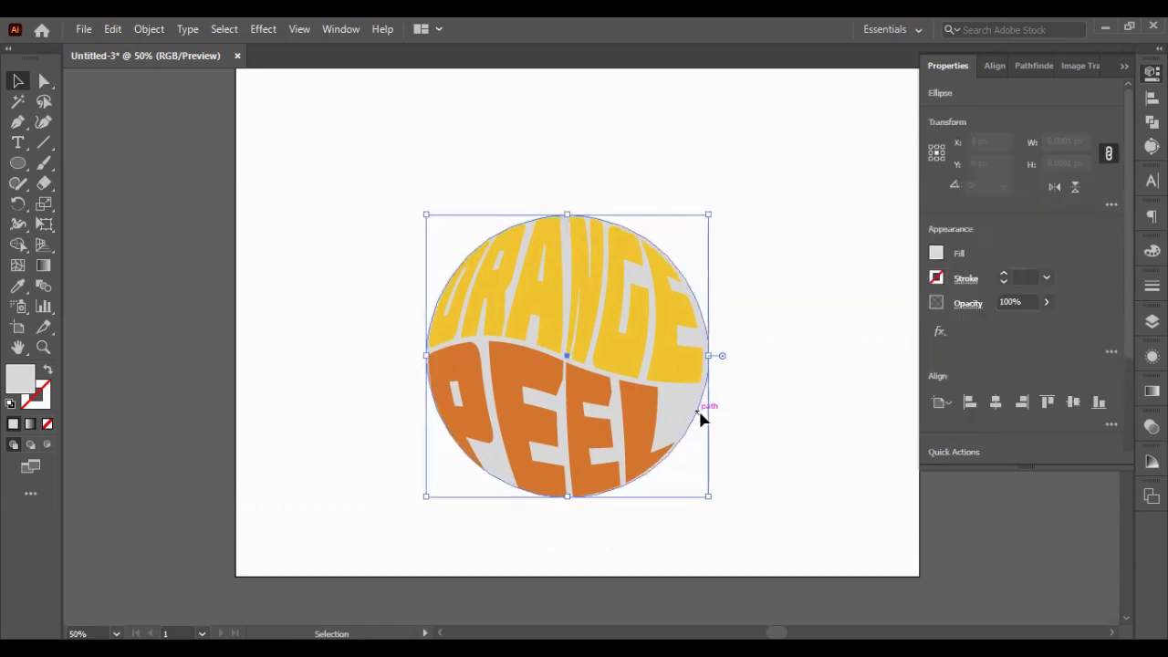
click(712, 423)
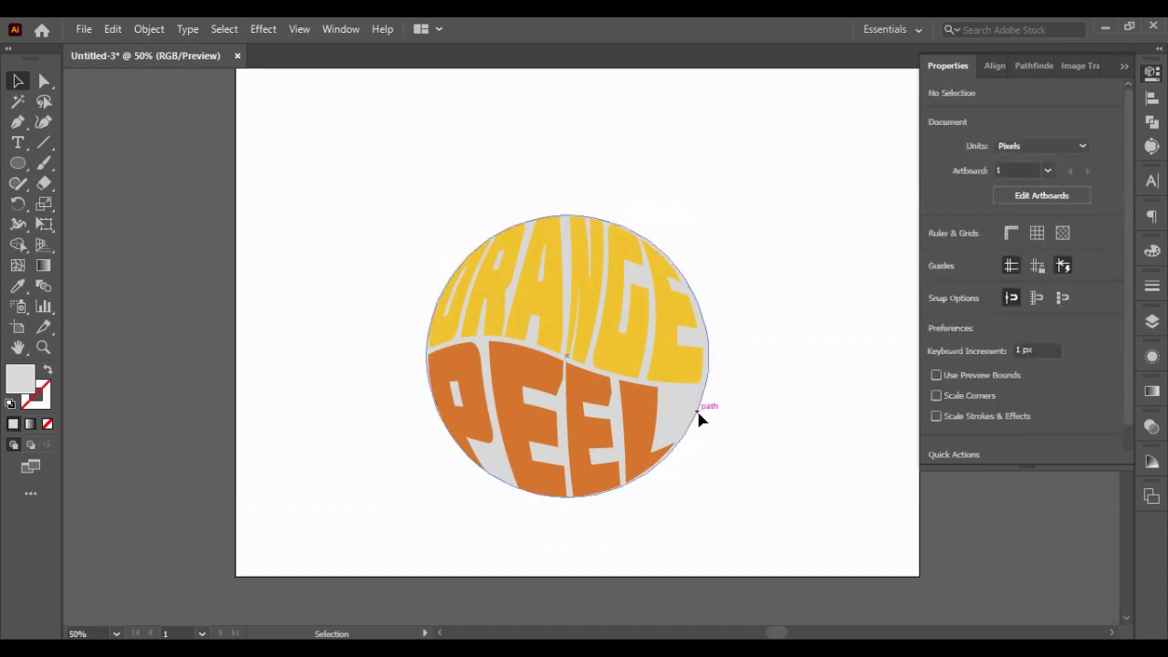
click(699, 410)
click(1123, 68)
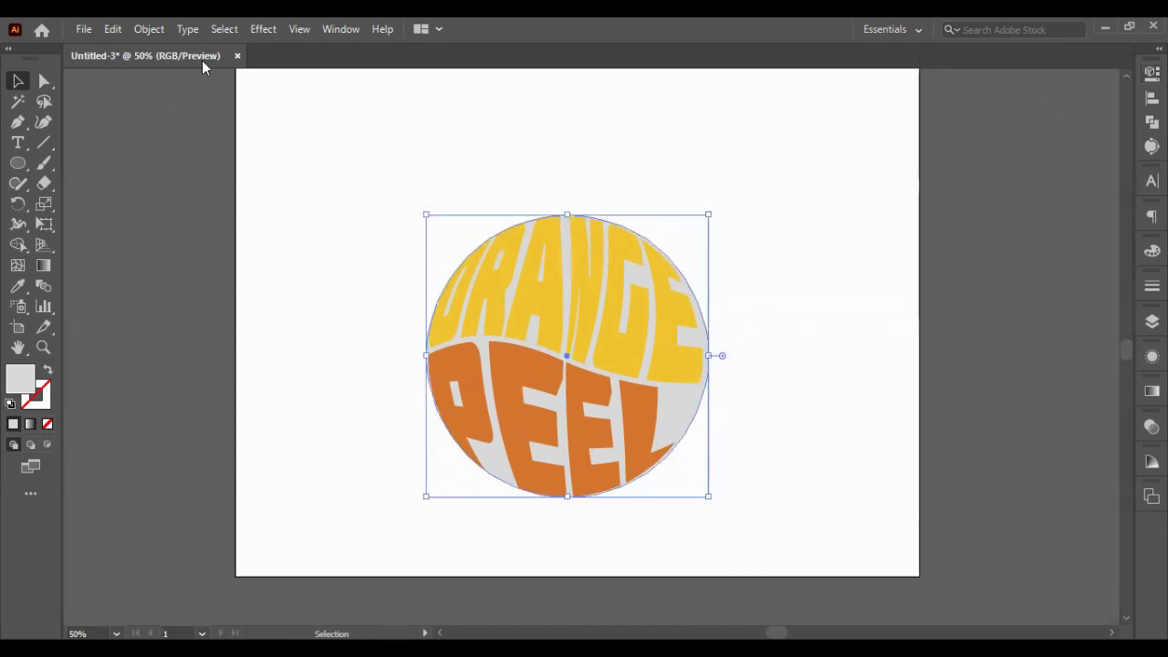
Create a circle offset 10 px around the lettering circle with Offset Path.
click(149, 28)
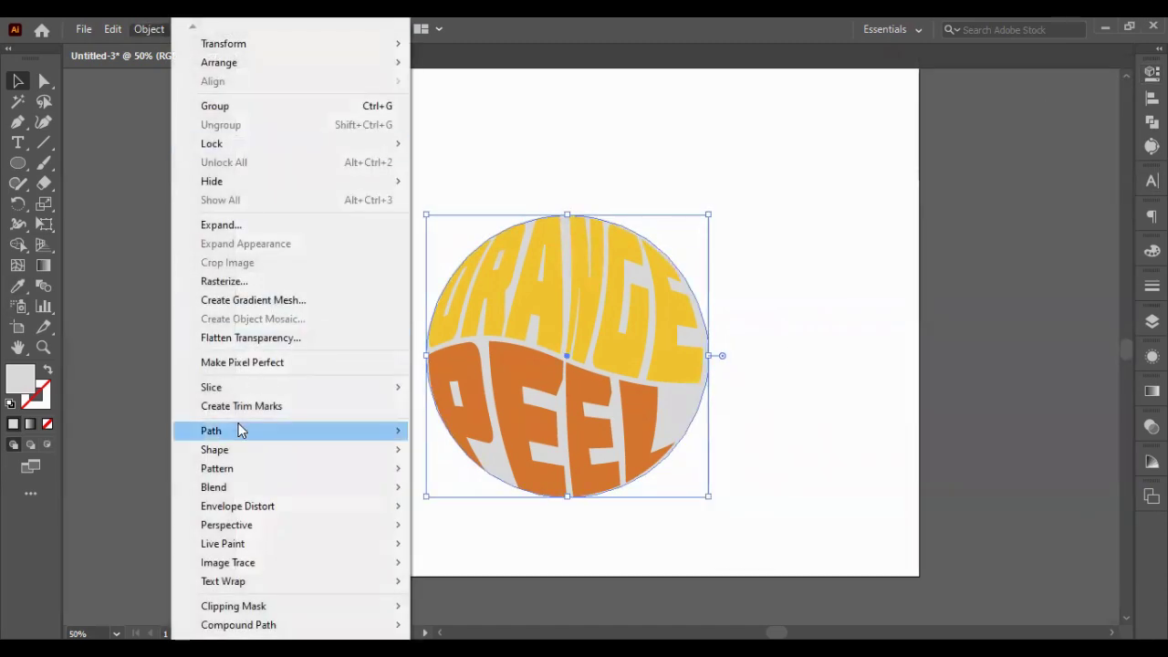
mouse_move(211, 431)
click(479, 491)
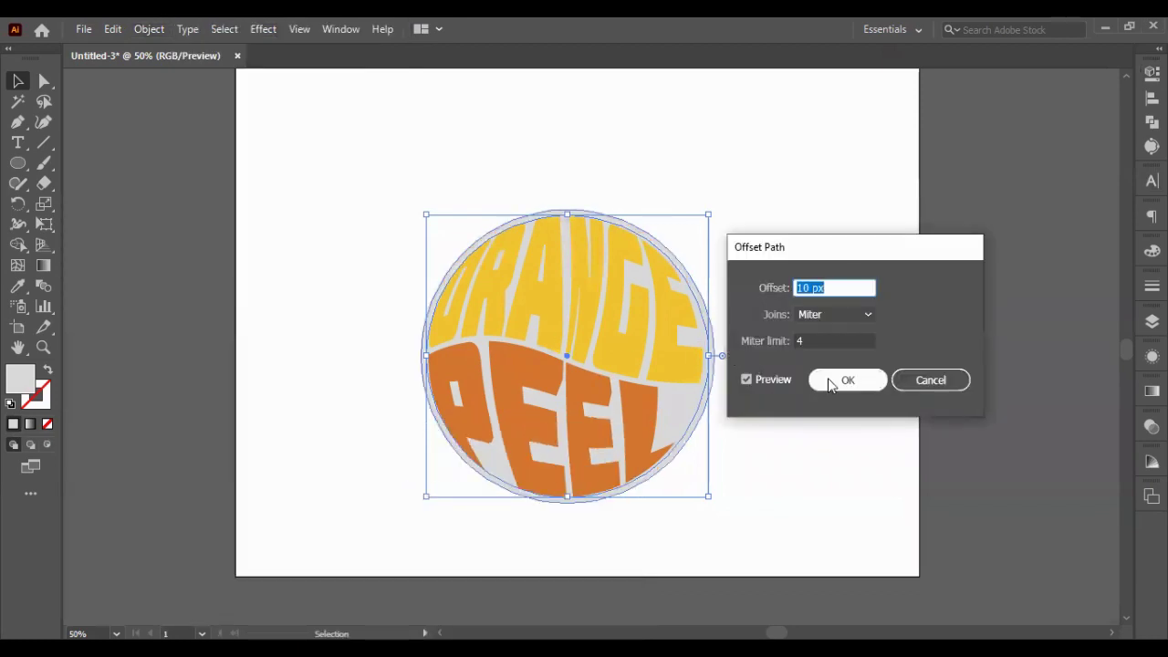
click(827, 378)
key(i)
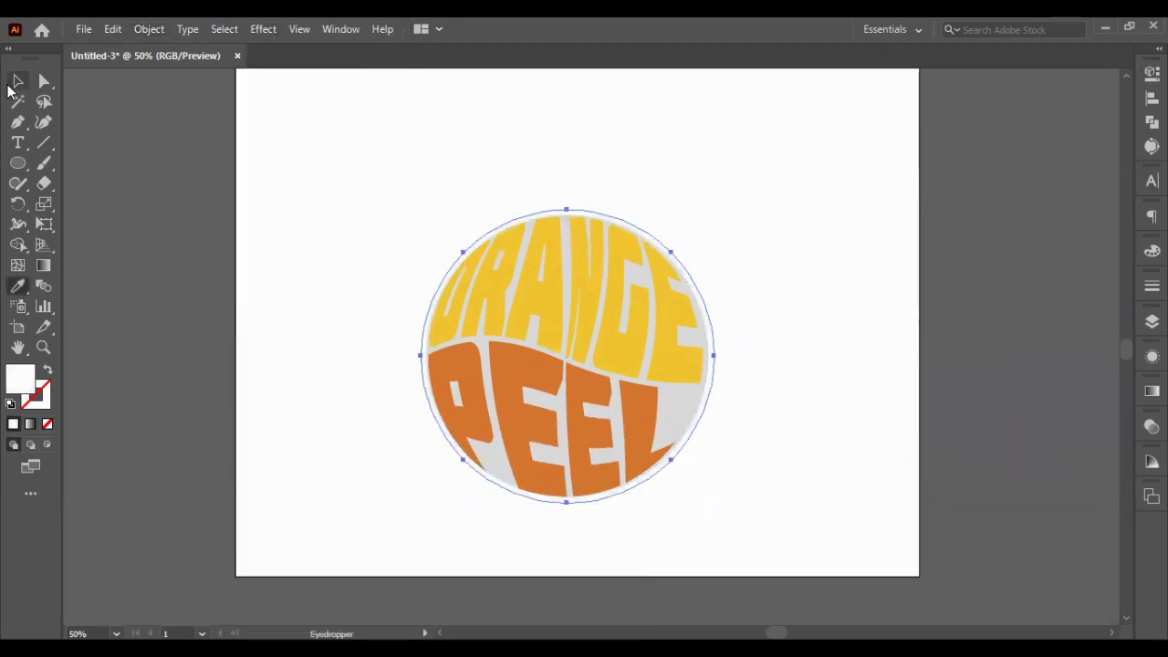
click(16, 82)
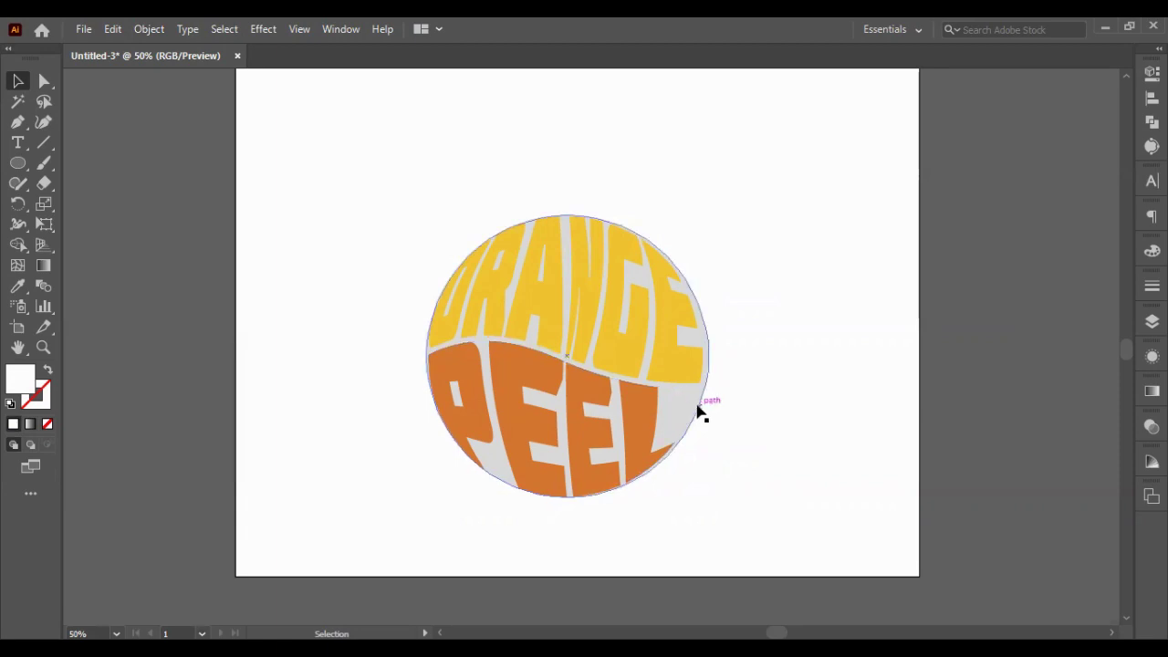
Park a copy of the ORANGE and PEEL pieces beside the artboard and delete the grey circle.
click(645, 378)
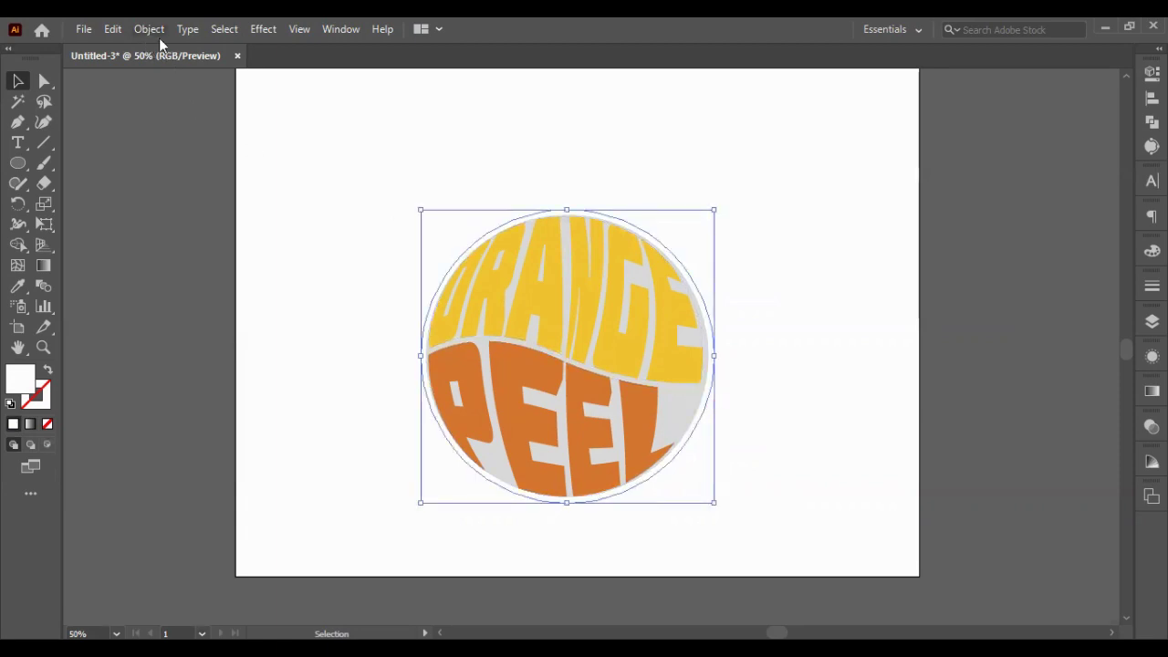
click(507, 269)
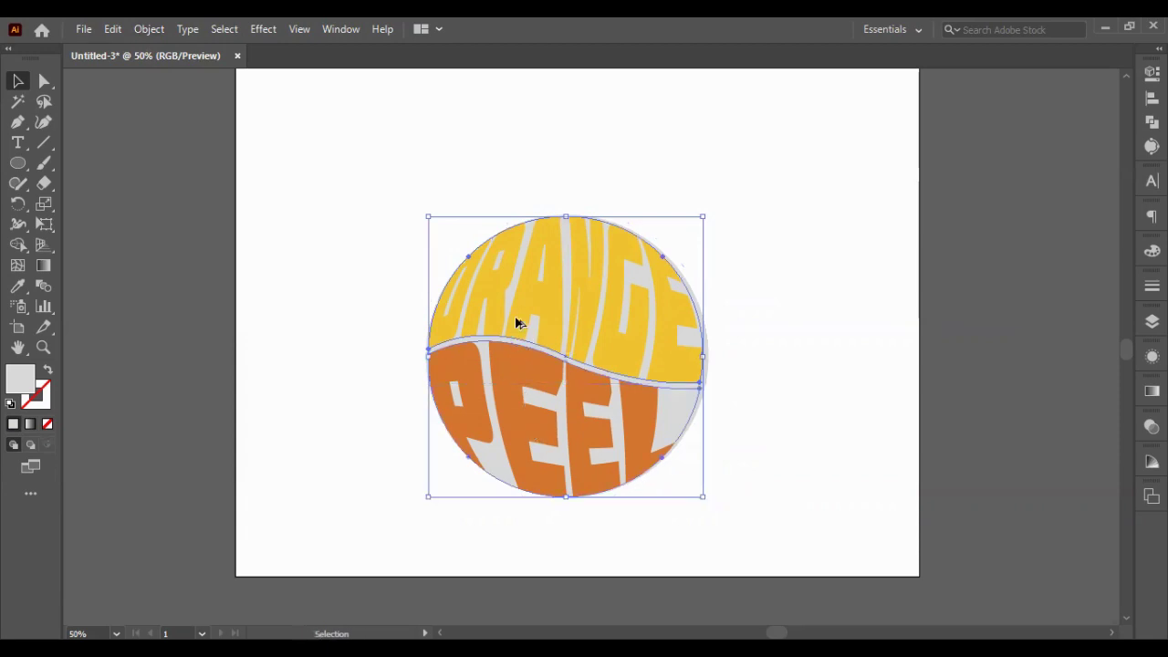
mouse_move(518, 322)
mouse_down()
mouse_move(903, 320)
mouse_move(841, 226)
mouse_up()
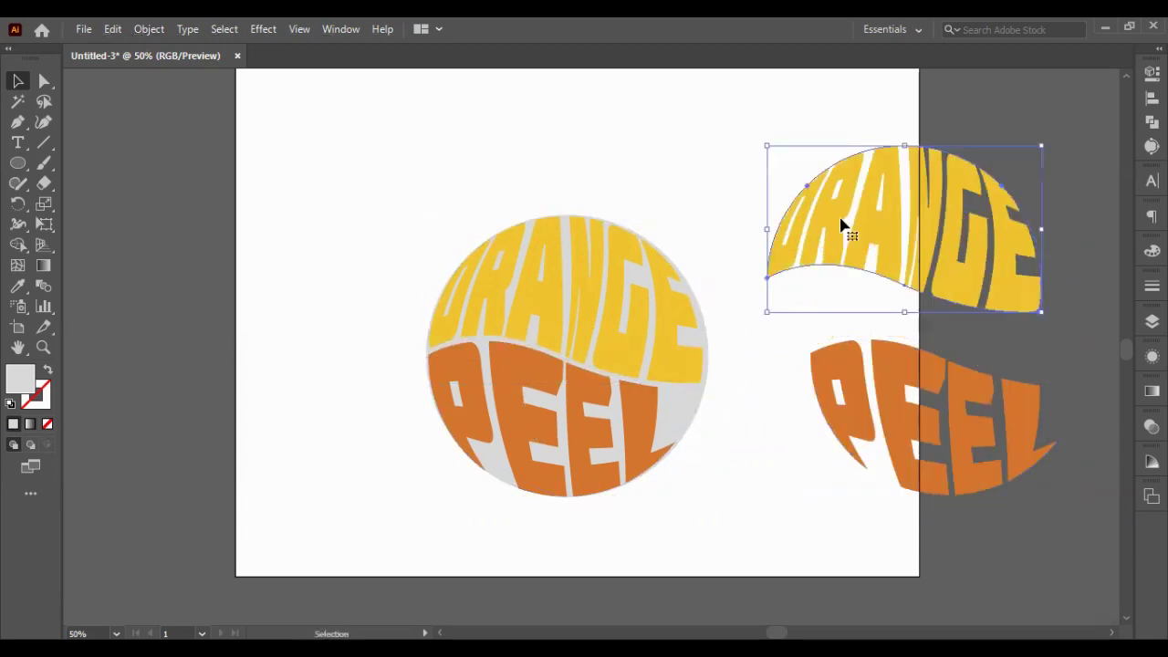
key(ctrl)
click(456, 191)
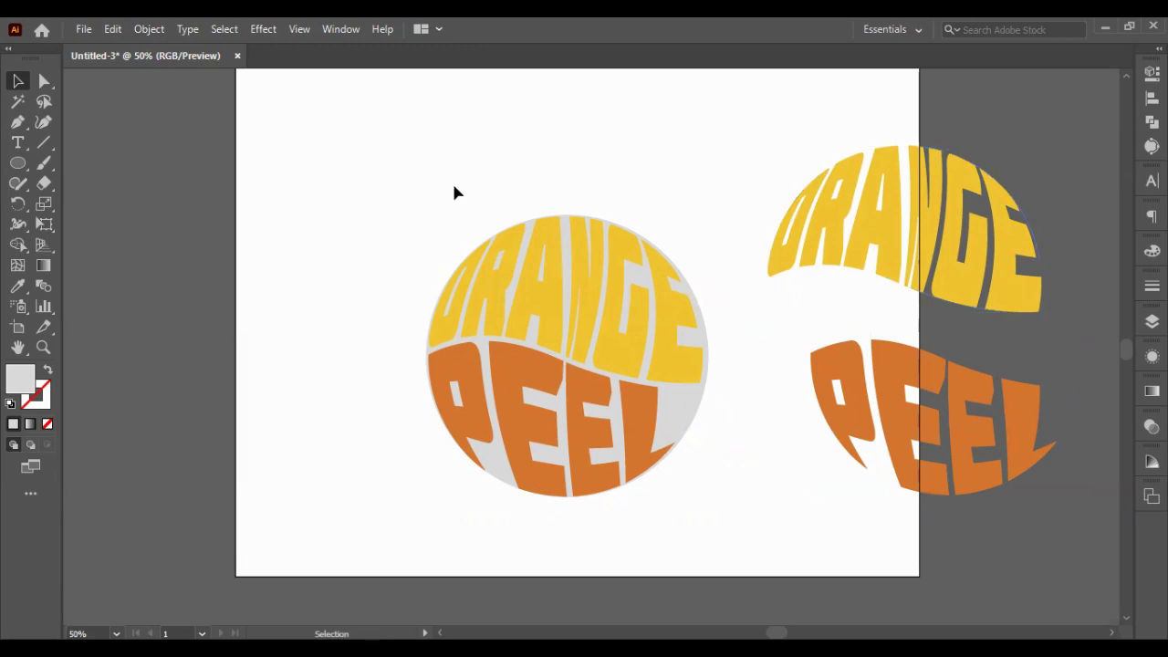
click(698, 404)
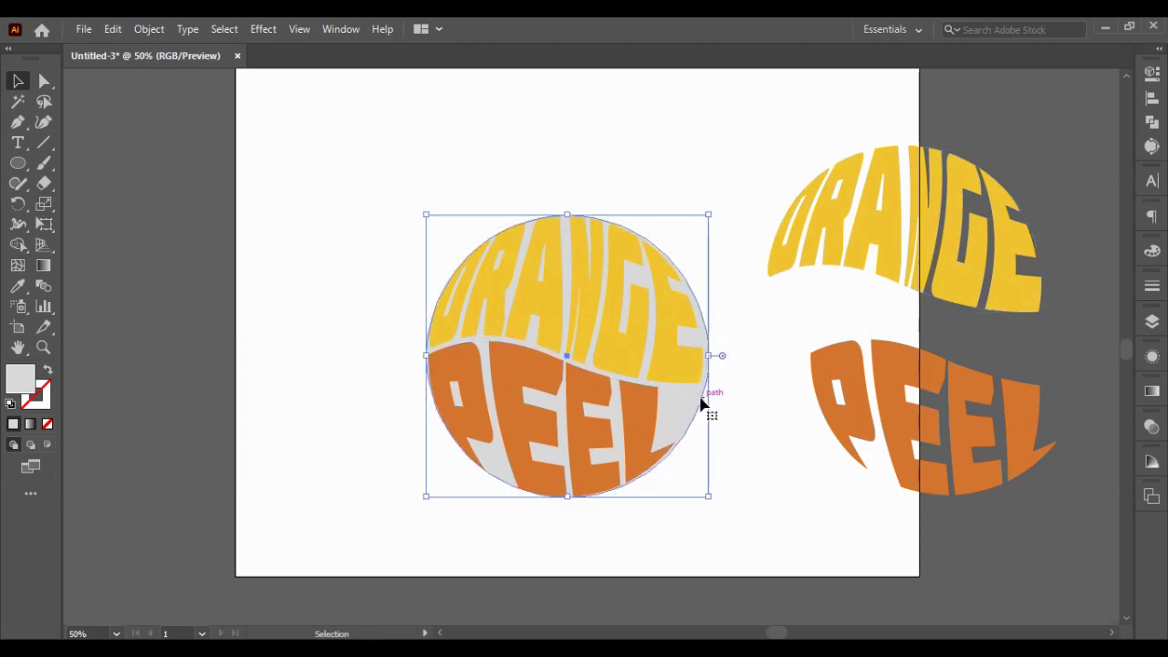
key(Delete)
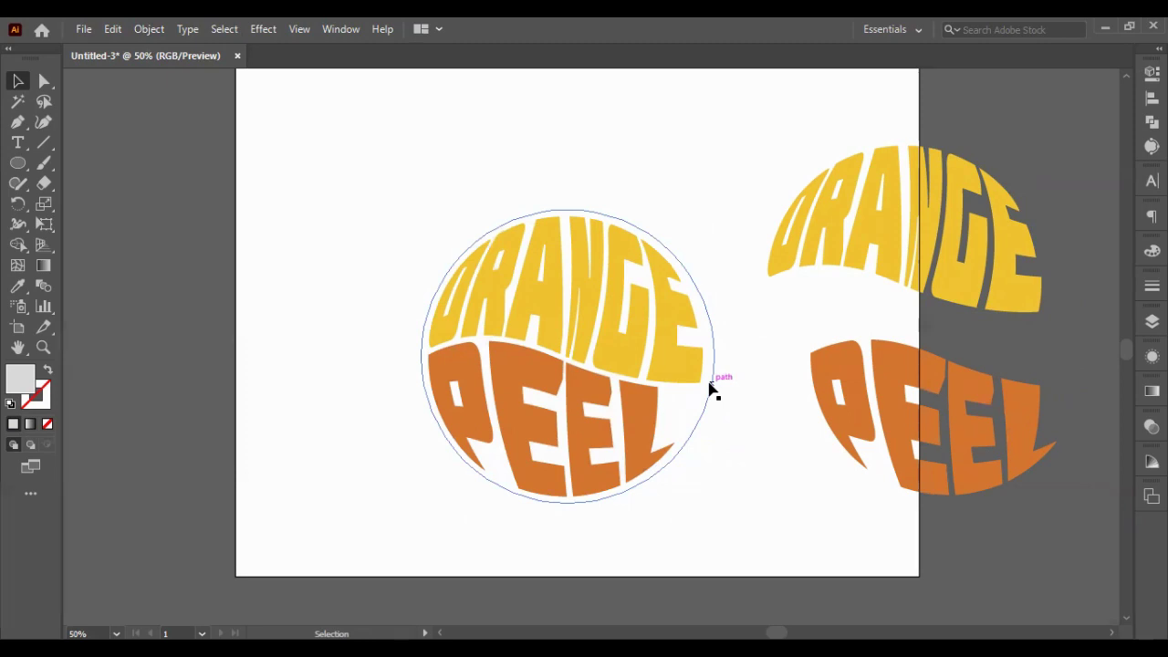
Offset the lettering circle outward and fill the new ring with the yellow of ORANGE.
click(701, 319)
click(149, 28)
mouse_move(210, 431)
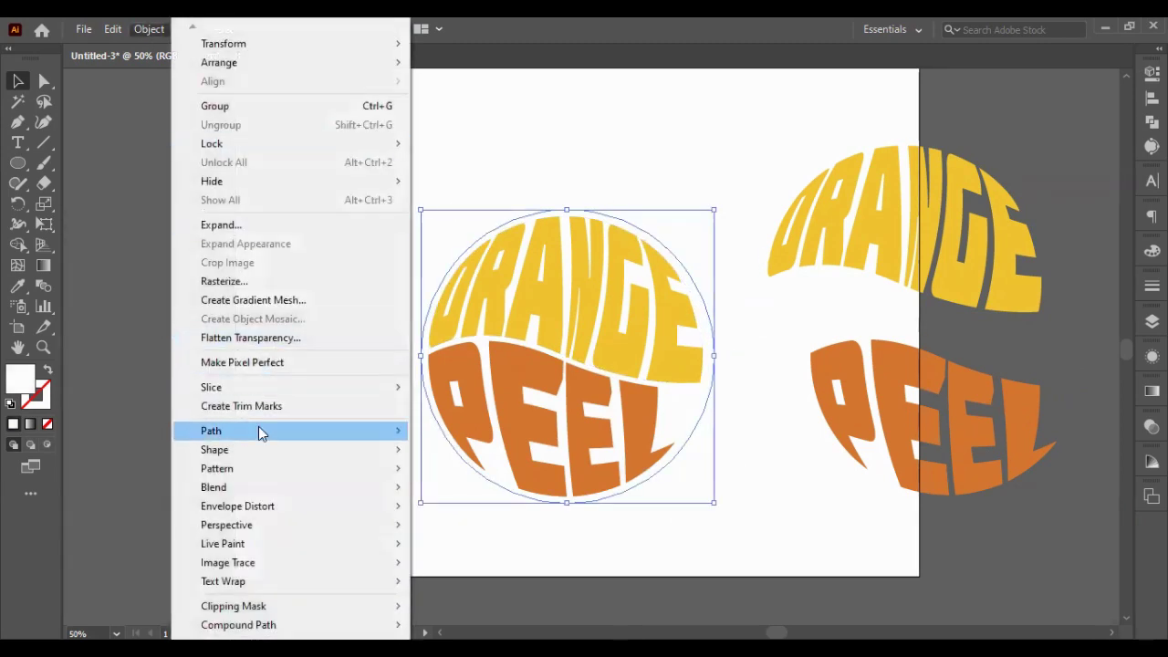
click(456, 492)
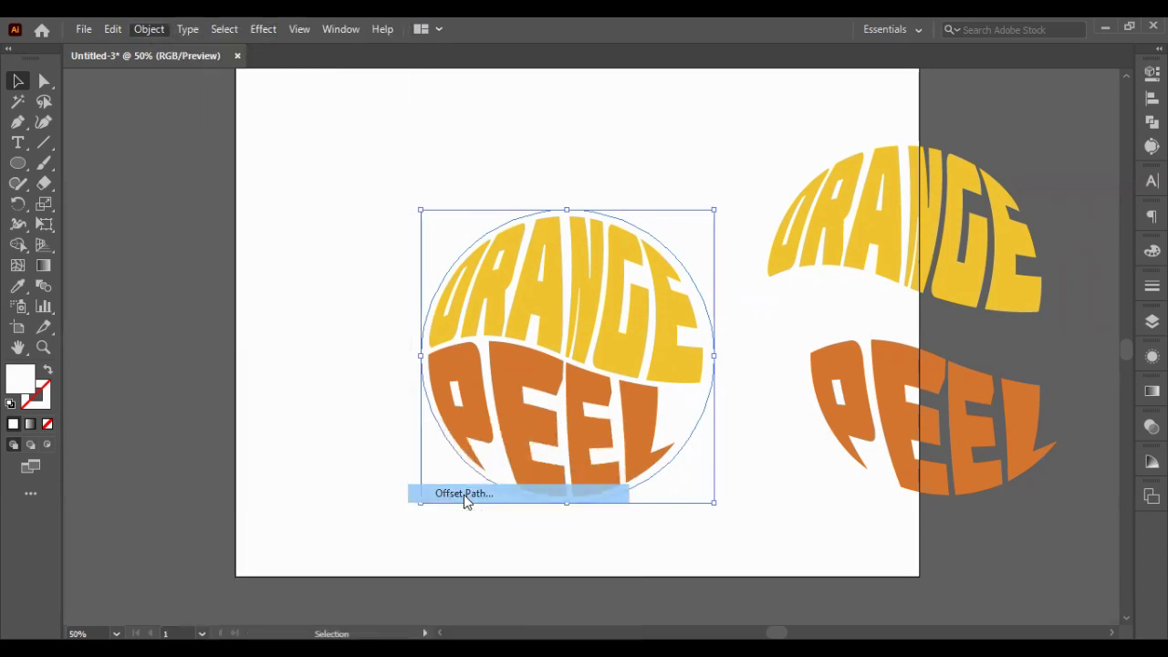
click(866, 374)
click(18, 285)
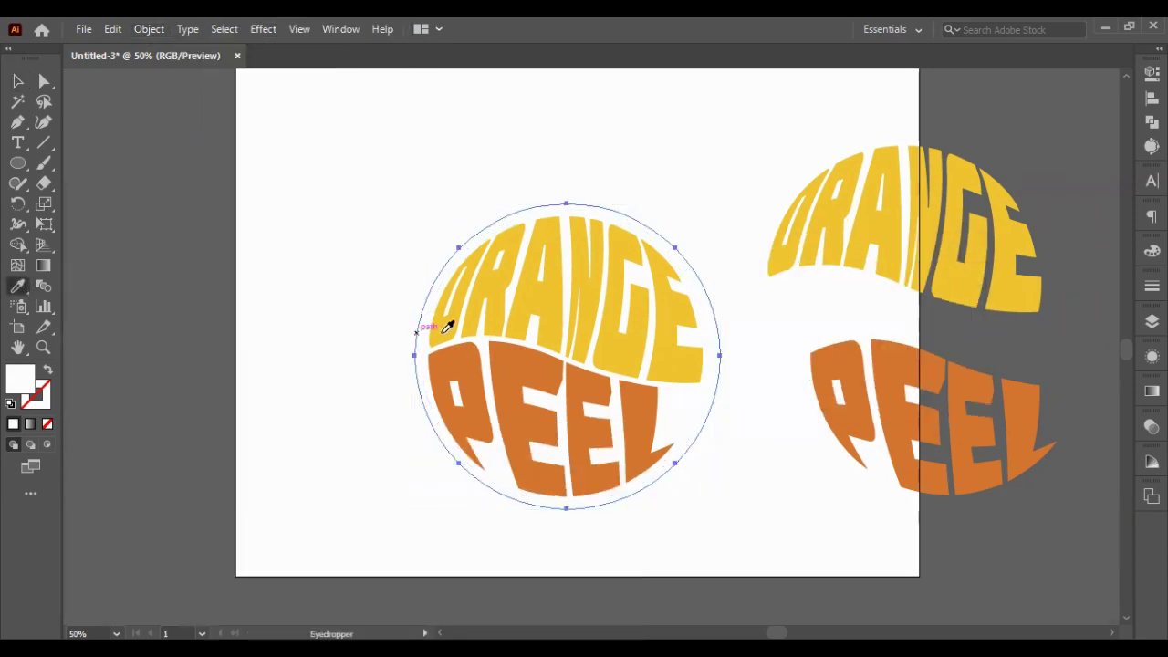
click(448, 325)
key(v)
click(190, 187)
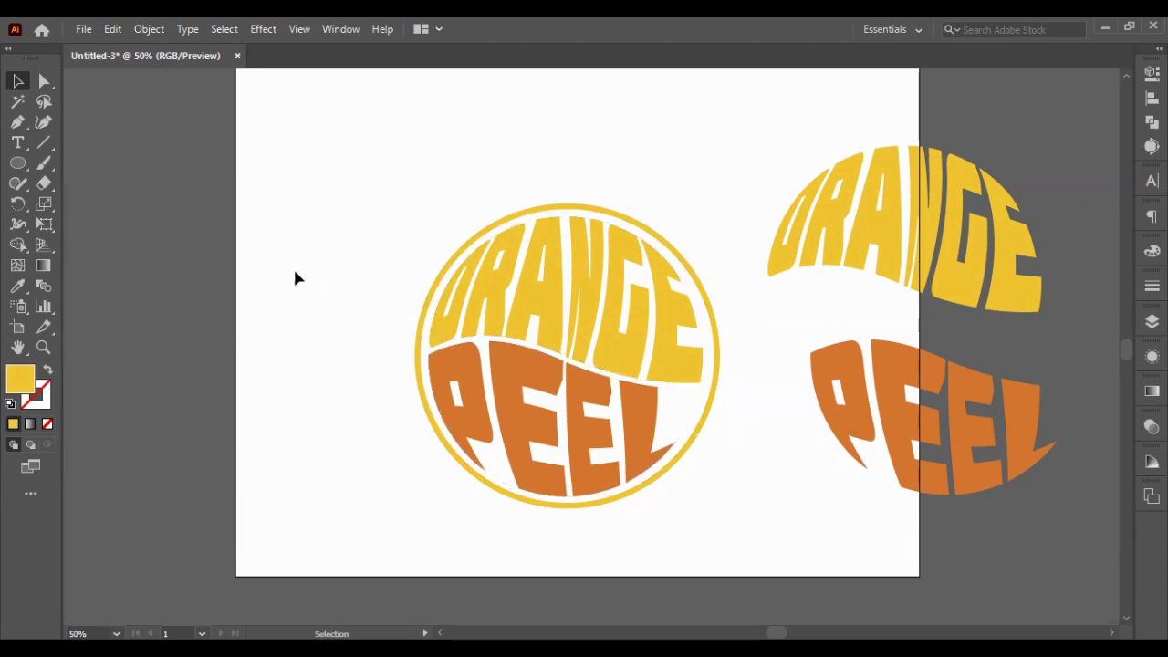
With the Pen tool, draw a curved edge along the wavy gap beneath ORANGE.
click(17, 122)
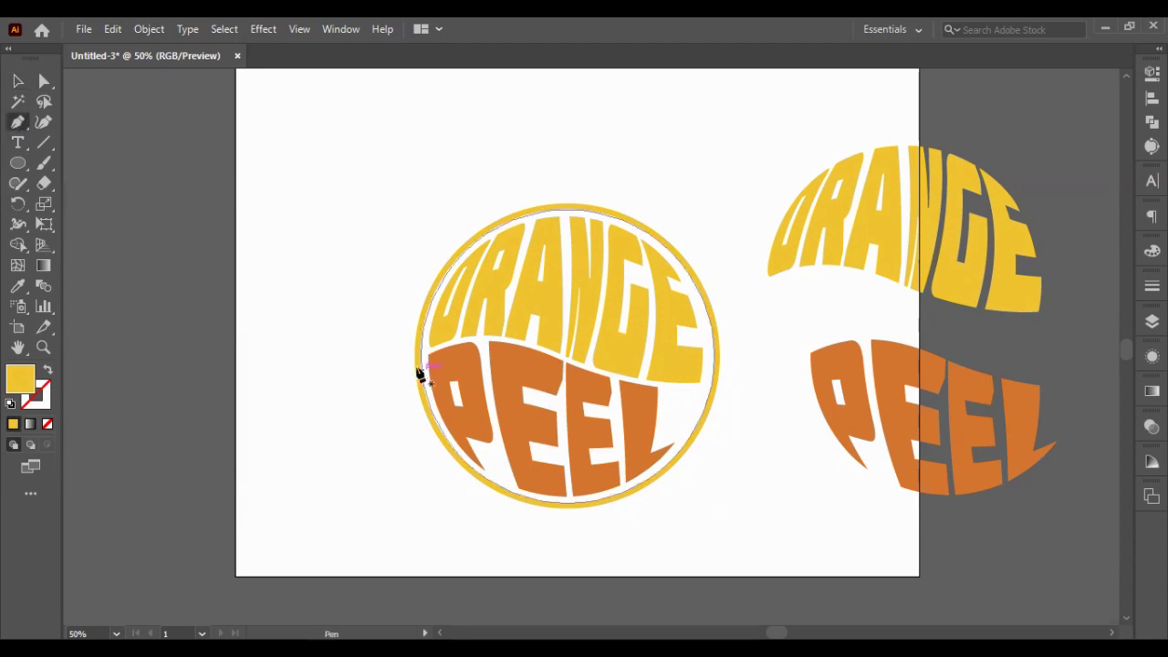
click(405, 355)
drag(565, 360, 641, 411)
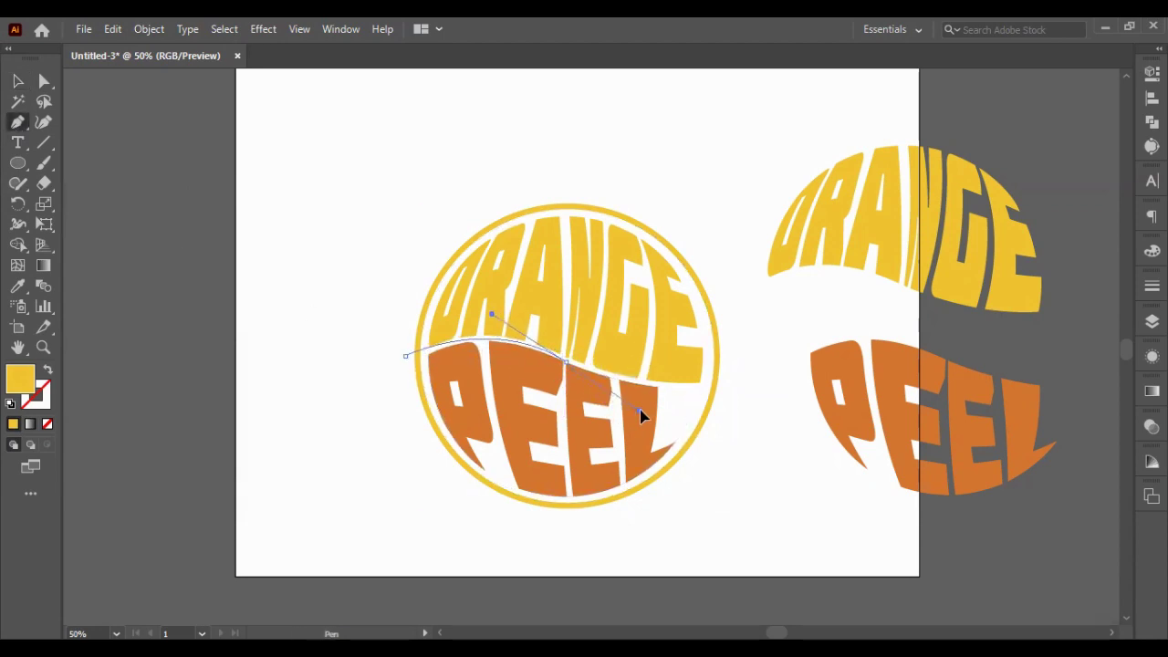
click(566, 361)
drag(705, 391, 784, 366)
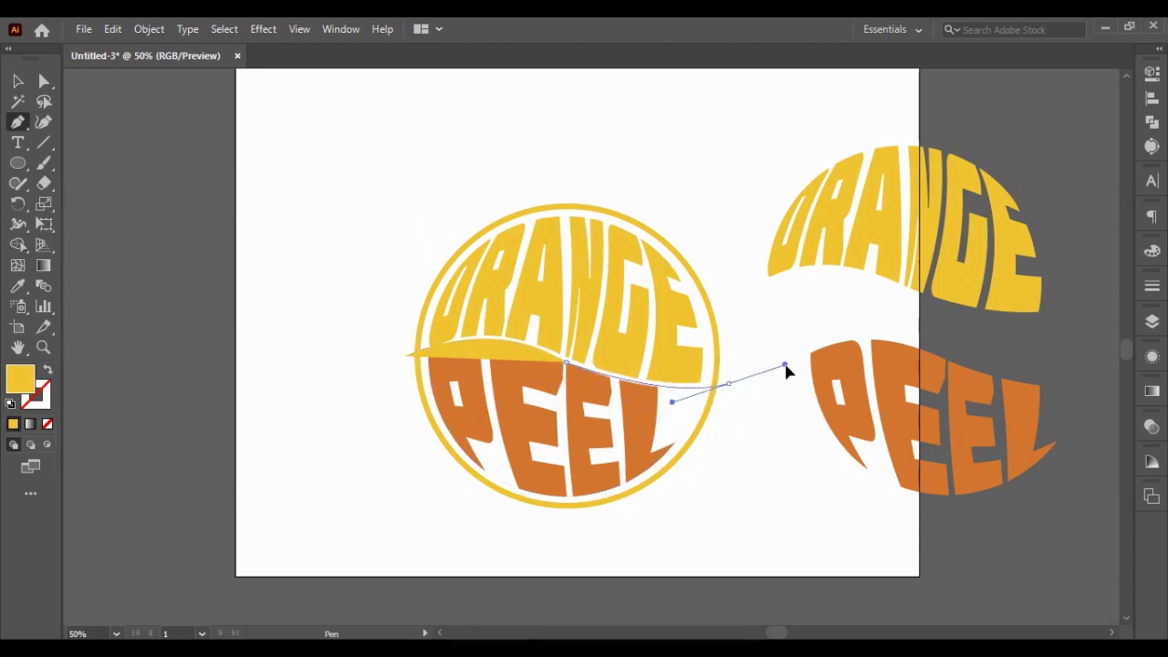
Continue the path down the right, along the bottom and up the left, closing it at the start.
click(727, 383)
click(729, 441)
click(703, 496)
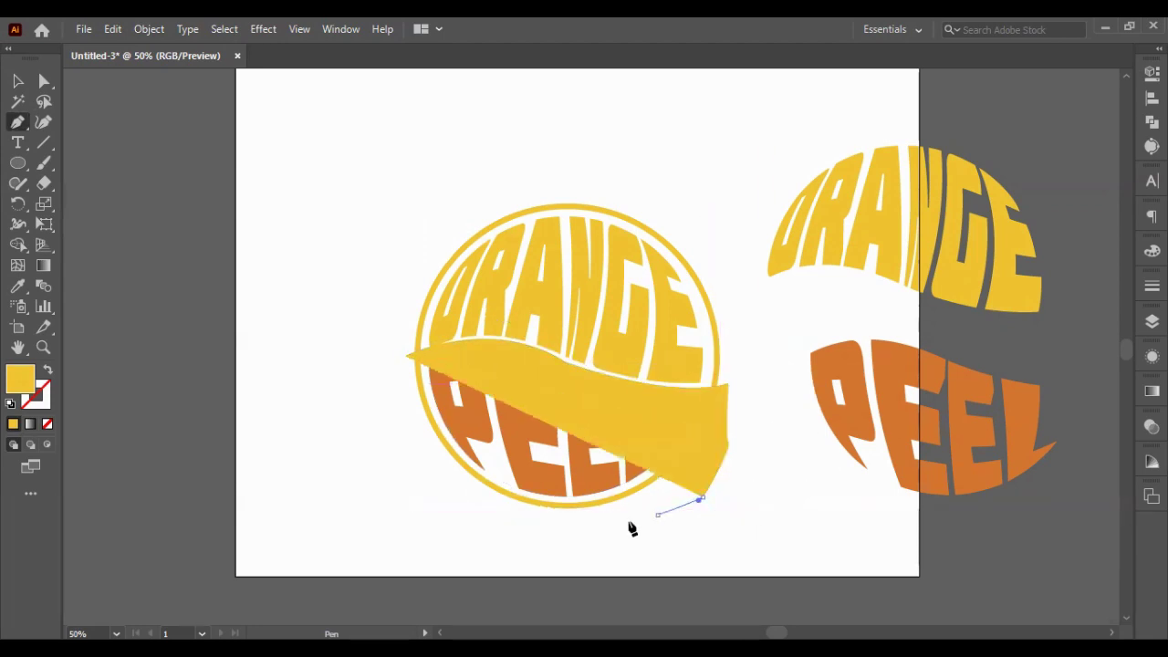
click(574, 526)
click(470, 501)
click(412, 469)
click(377, 413)
click(377, 362)
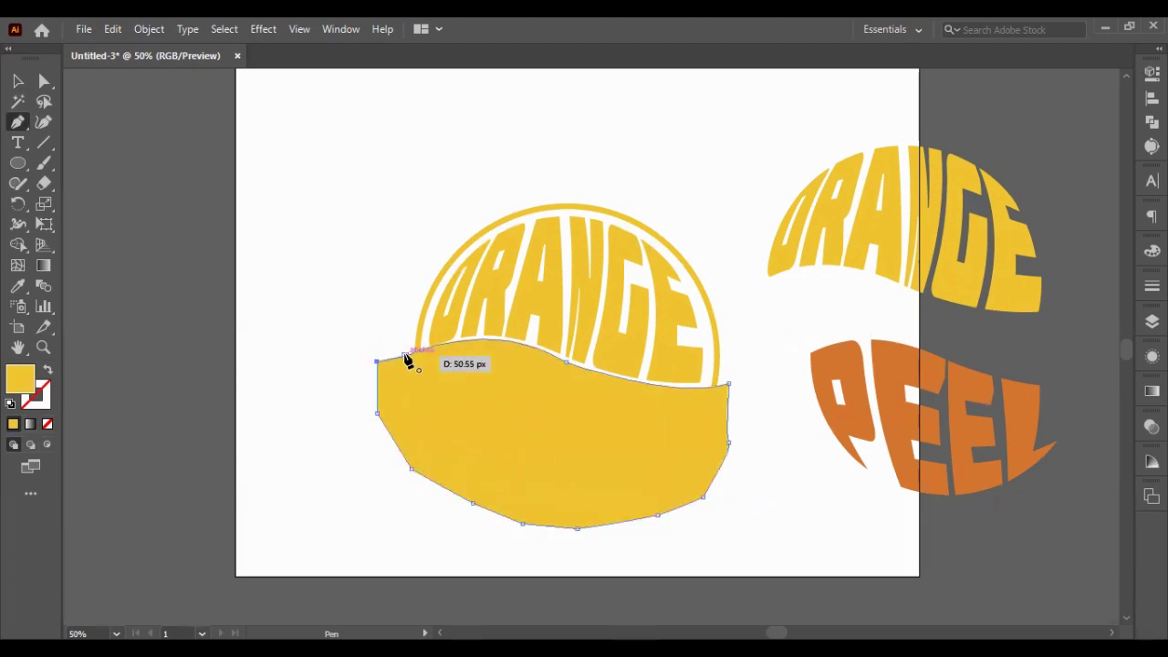
click(404, 354)
click(19, 82)
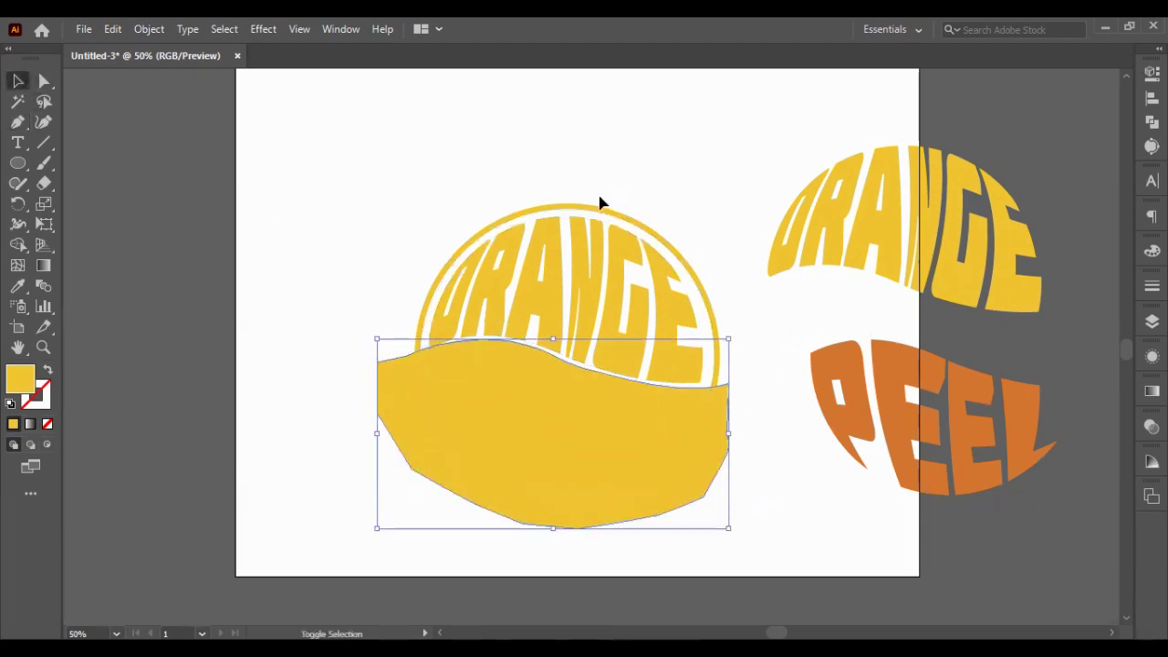
Try a Pathfinder Intersect of the yellow shape with the circle, then undo it.
shift+click(610, 212)
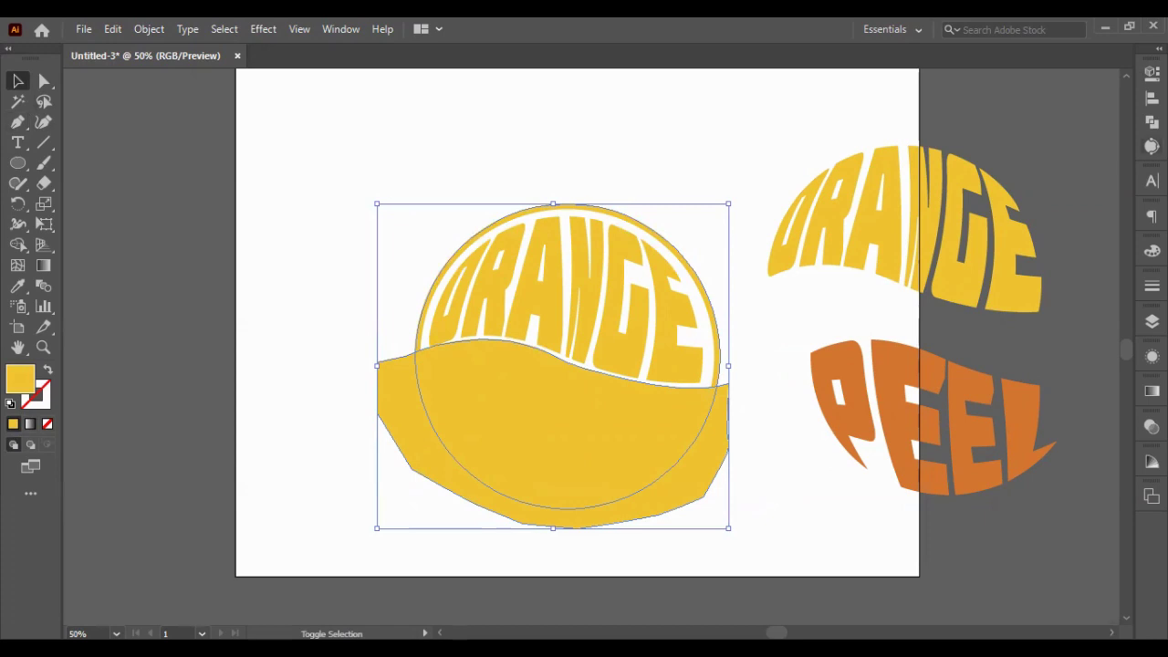
click(1152, 121)
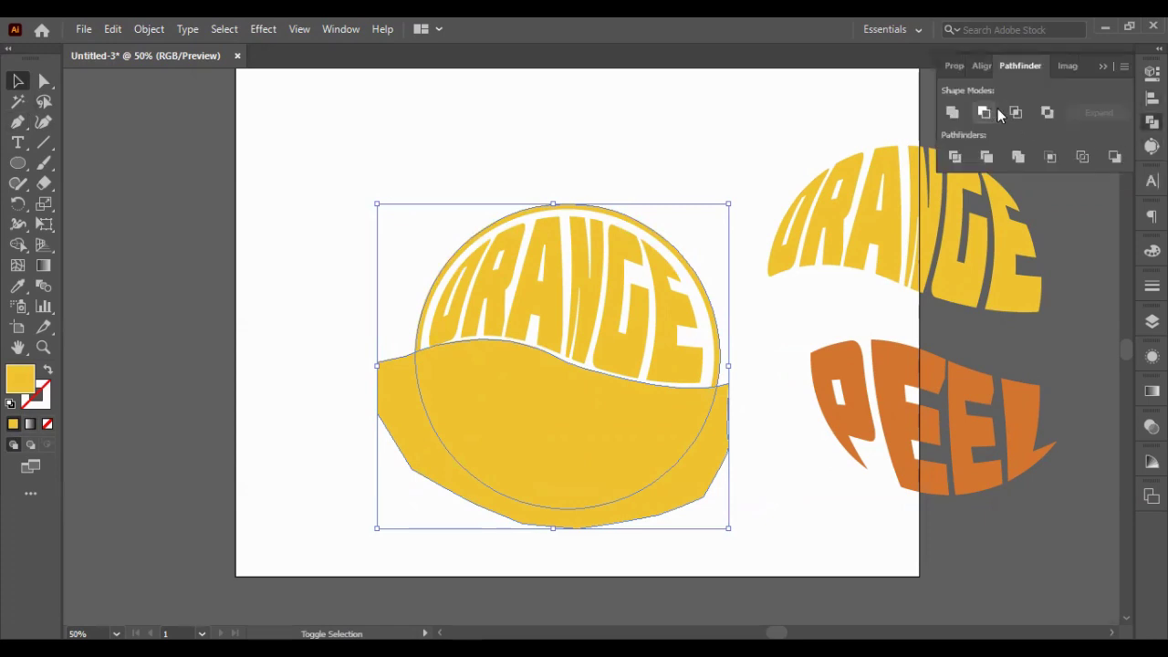
click(1009, 116)
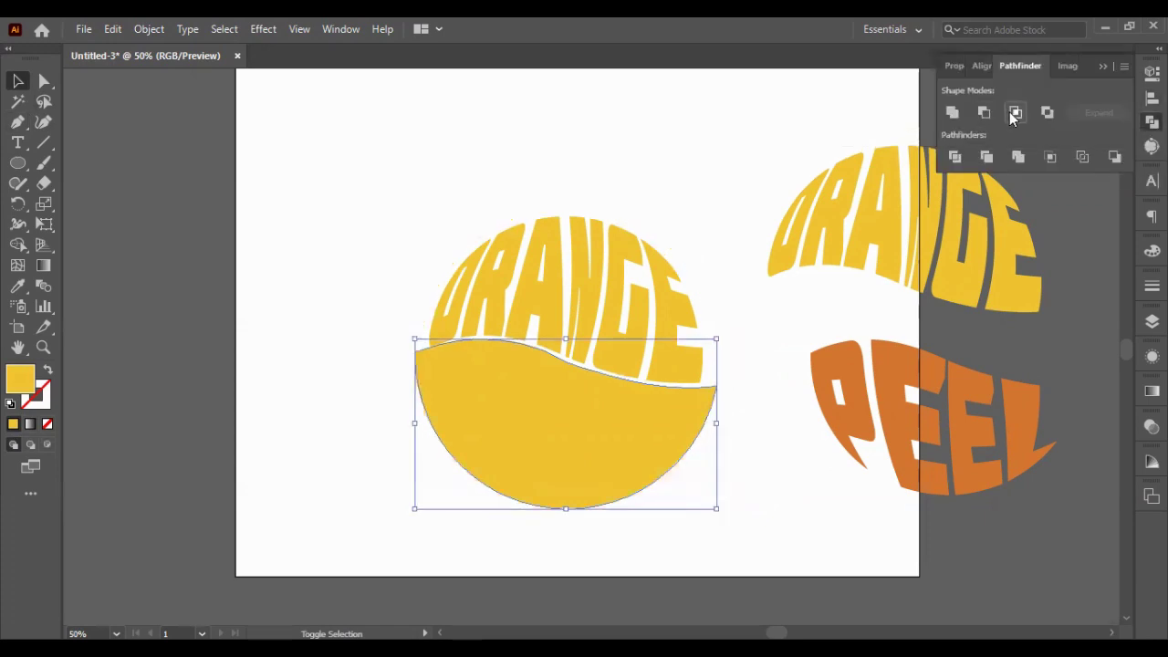
key(ctrl+z)
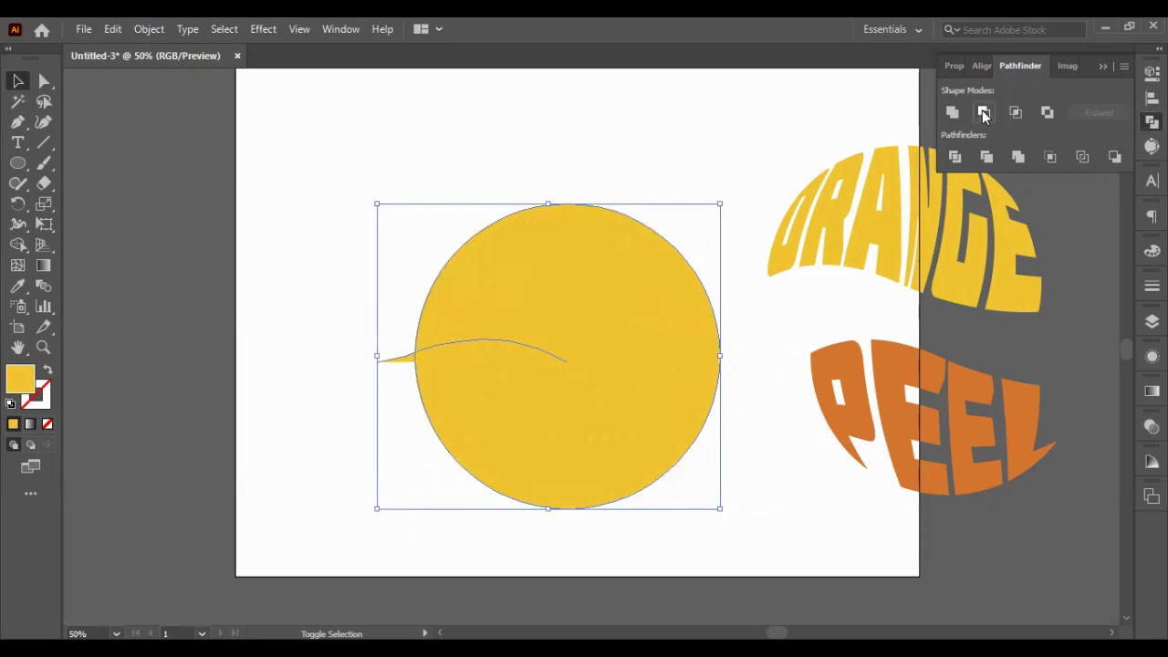
click(983, 113)
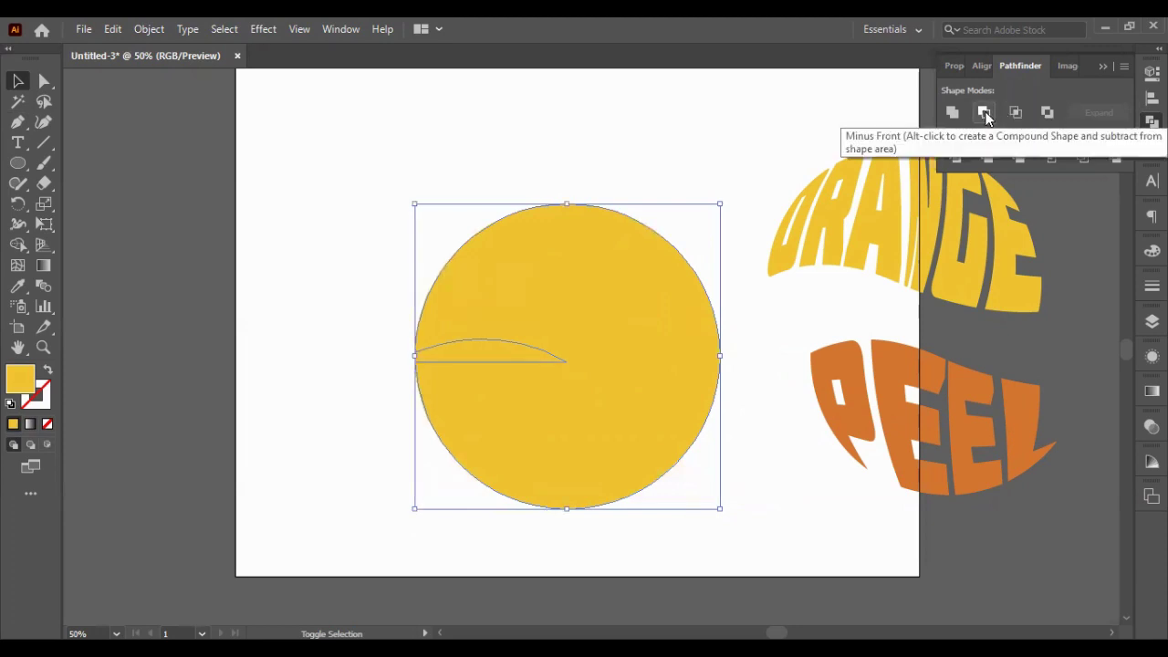
key(v)
Reselect the yellow shape and circle, try Minus Front, and undo it.
click(696, 154)
click(521, 438)
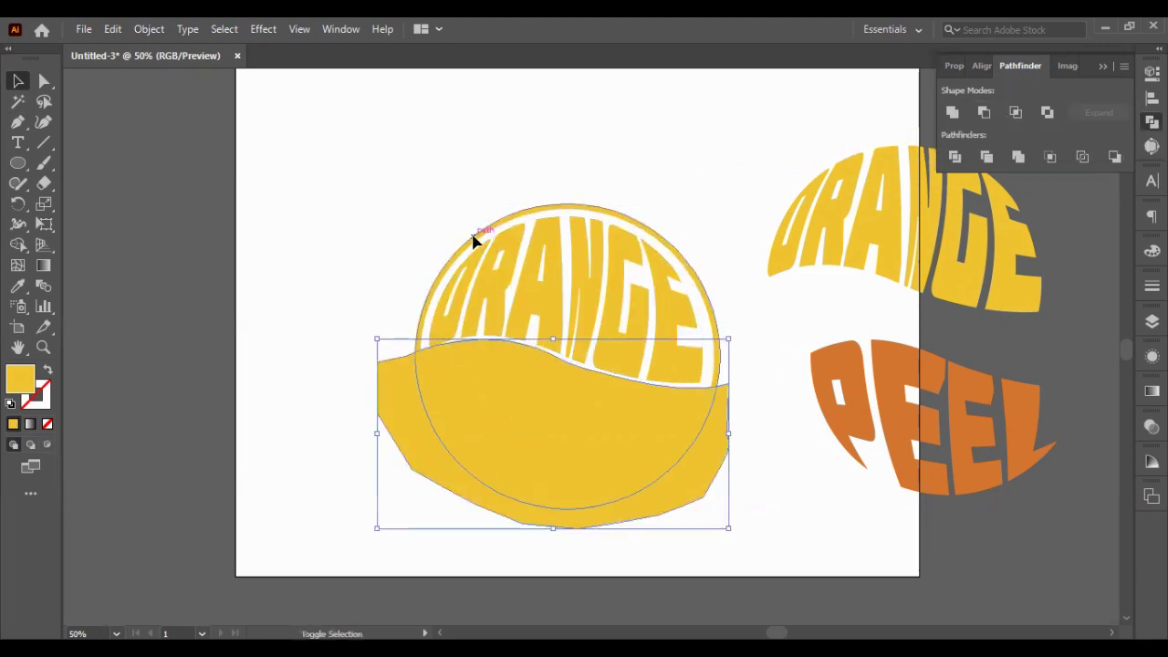
shift+click(474, 240)
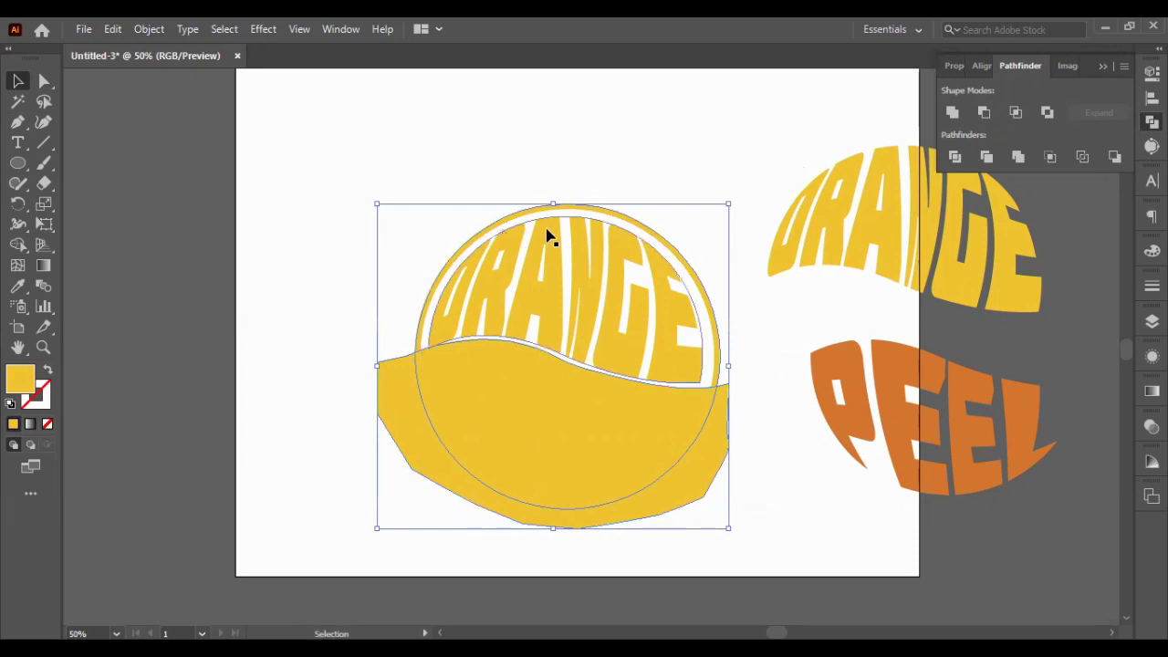
click(982, 118)
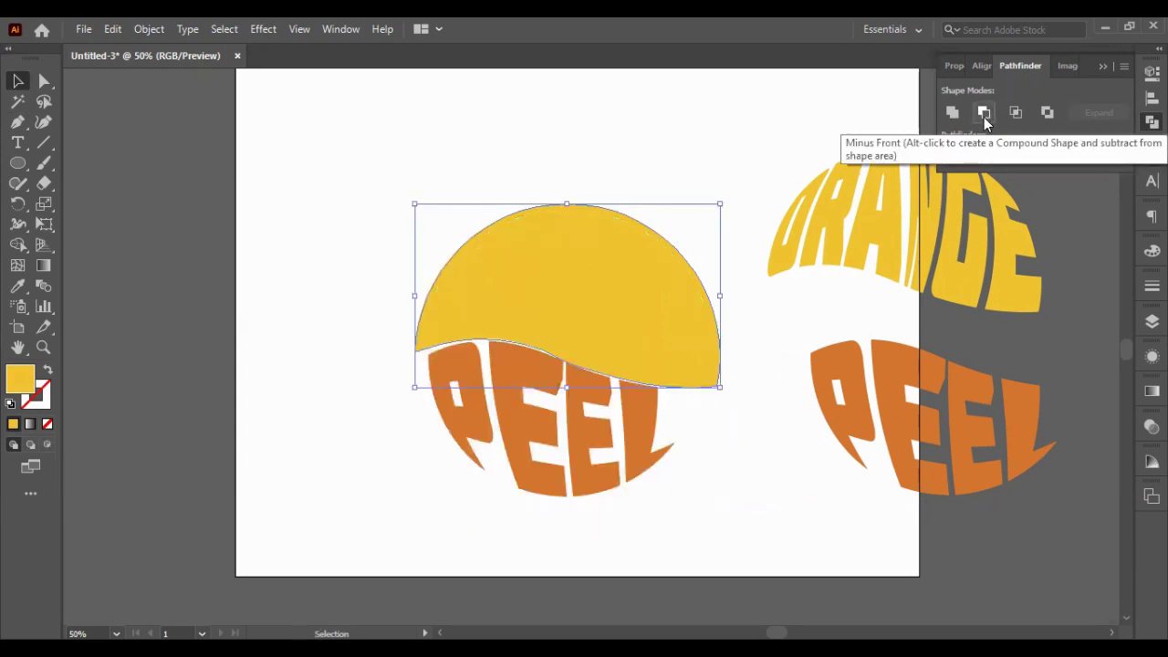
key(ctrl+z)
key(ctrl+z)
Send the upper and lower halves of the split circle behind the lettering.
click(838, 136)
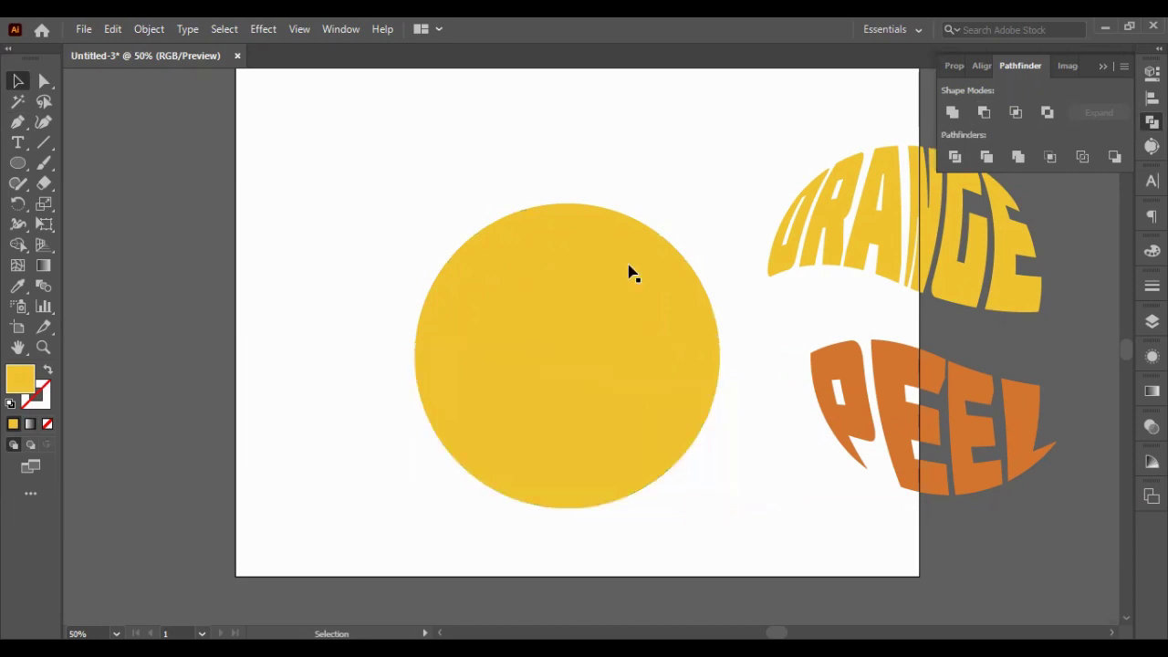
click(581, 381)
shift+click(562, 450)
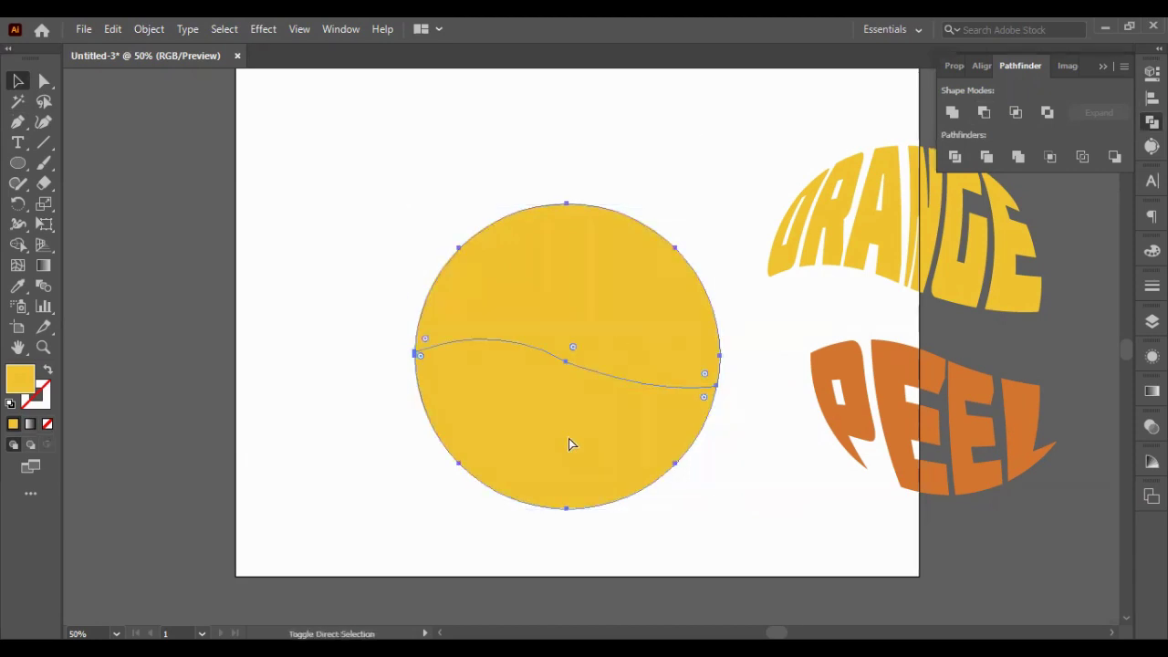
key(ctrl+alt+c)
Colour the lower half of the ring with the orange sampled from PEEL.
click(1102, 67)
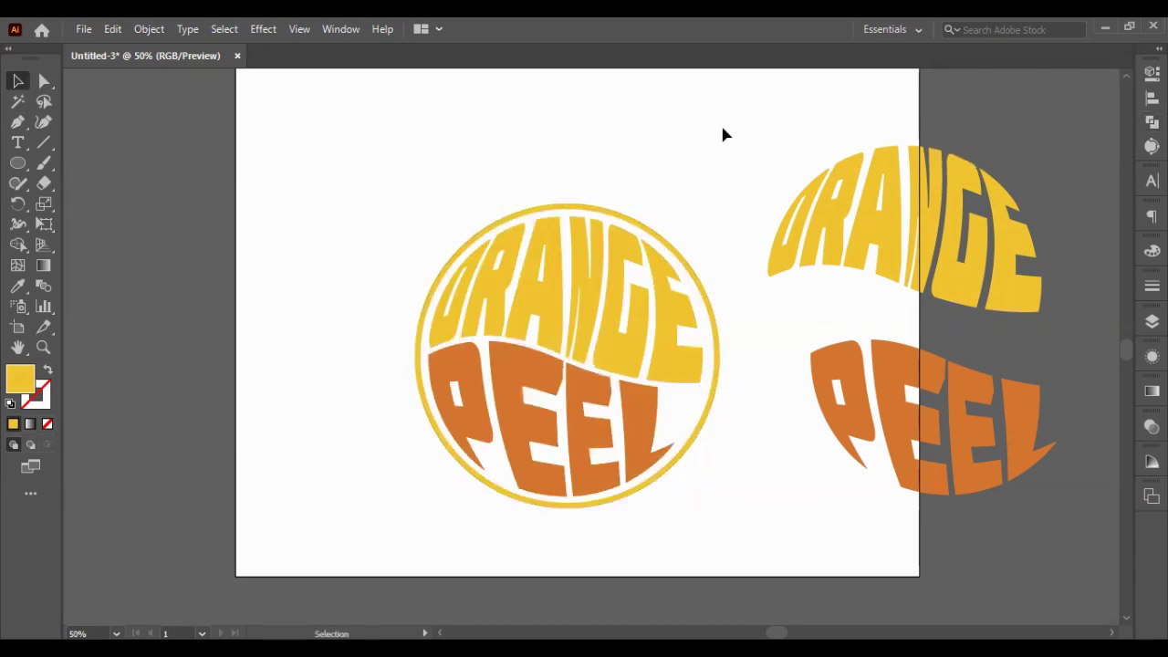
click(495, 497)
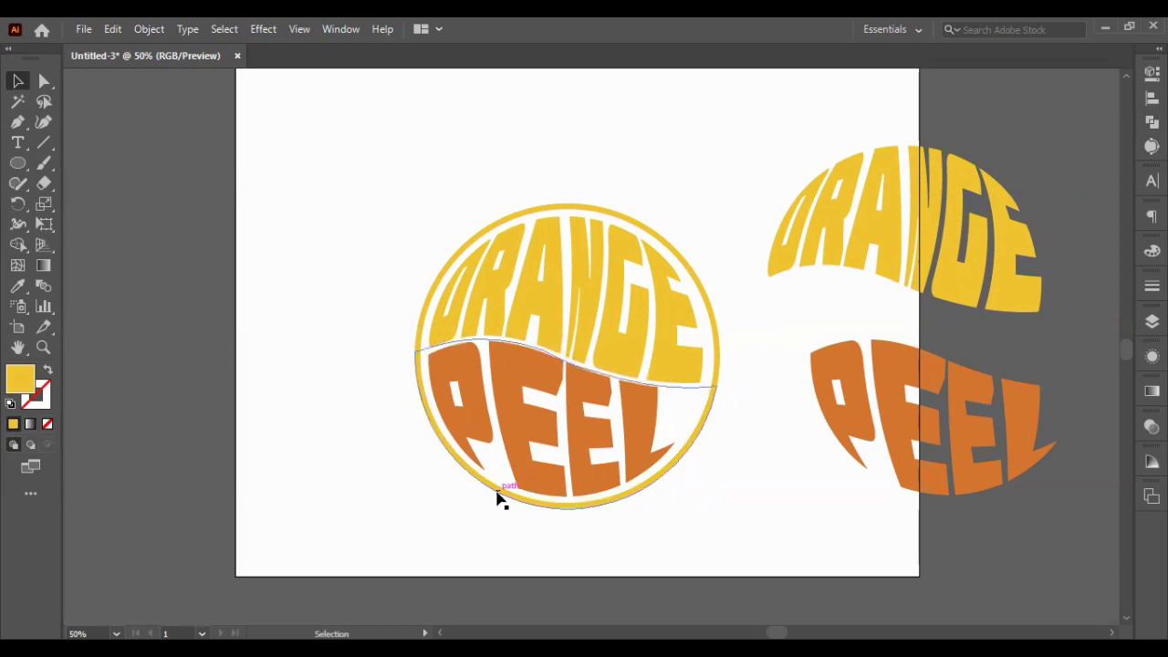
click(18, 285)
click(852, 392)
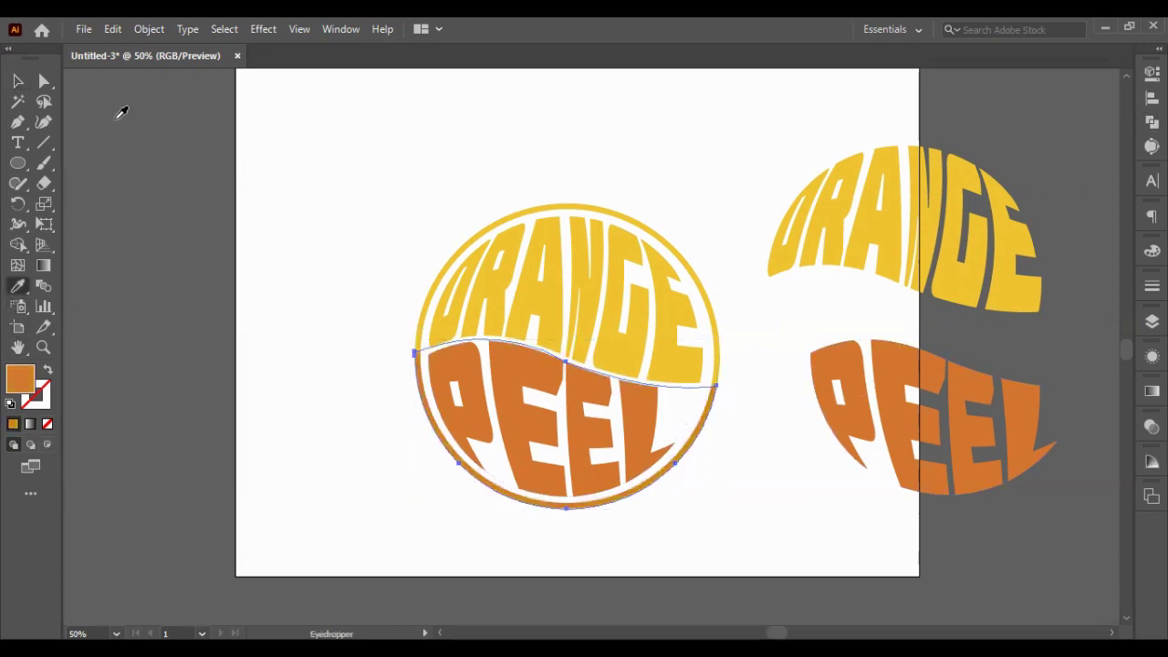
click(20, 81)
click(121, 153)
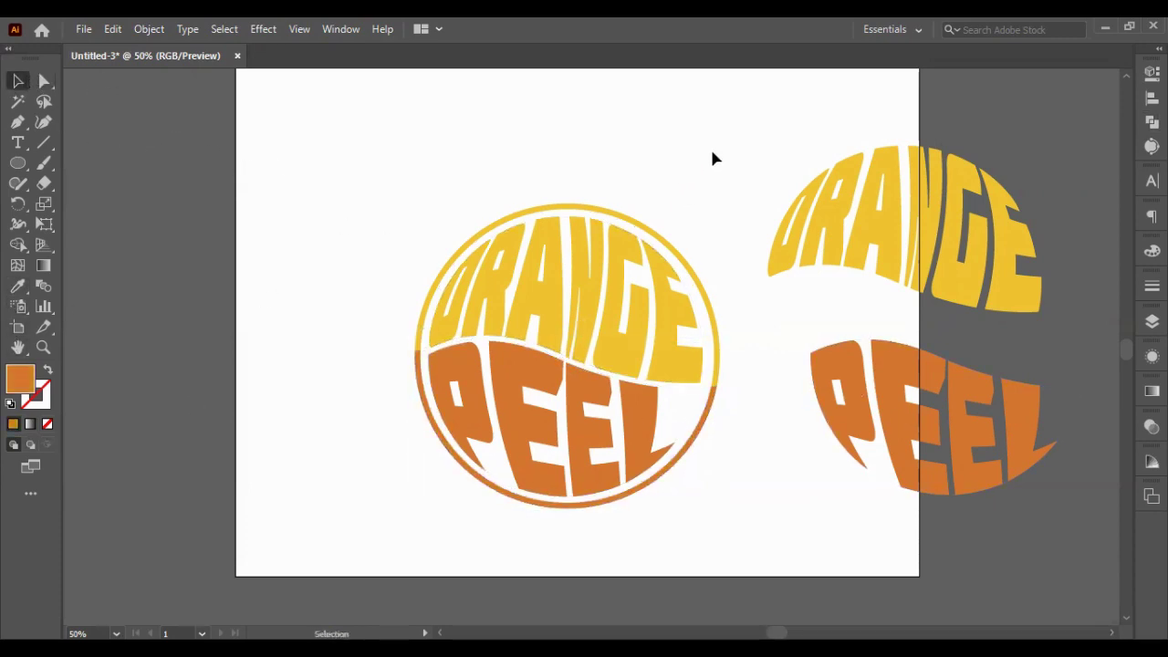
Delete the reference ORANGE PEEL copy beside the artboard, then select the logo's paths.
scroll(720, 148, down, 1)
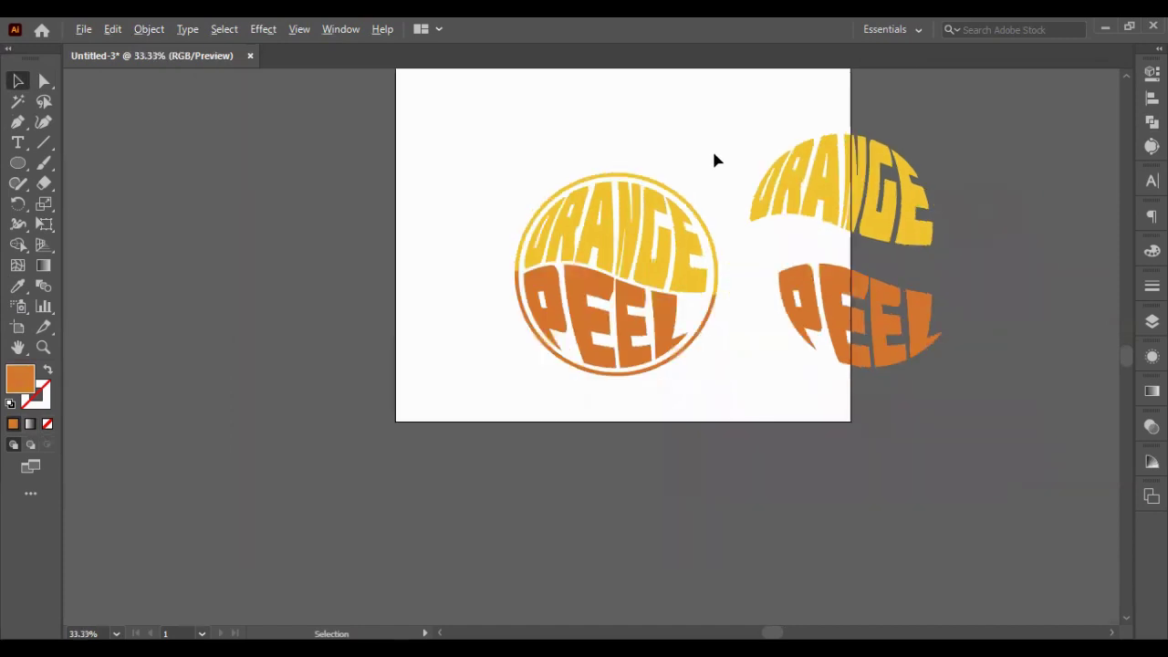
drag(812, 182, 926, 449)
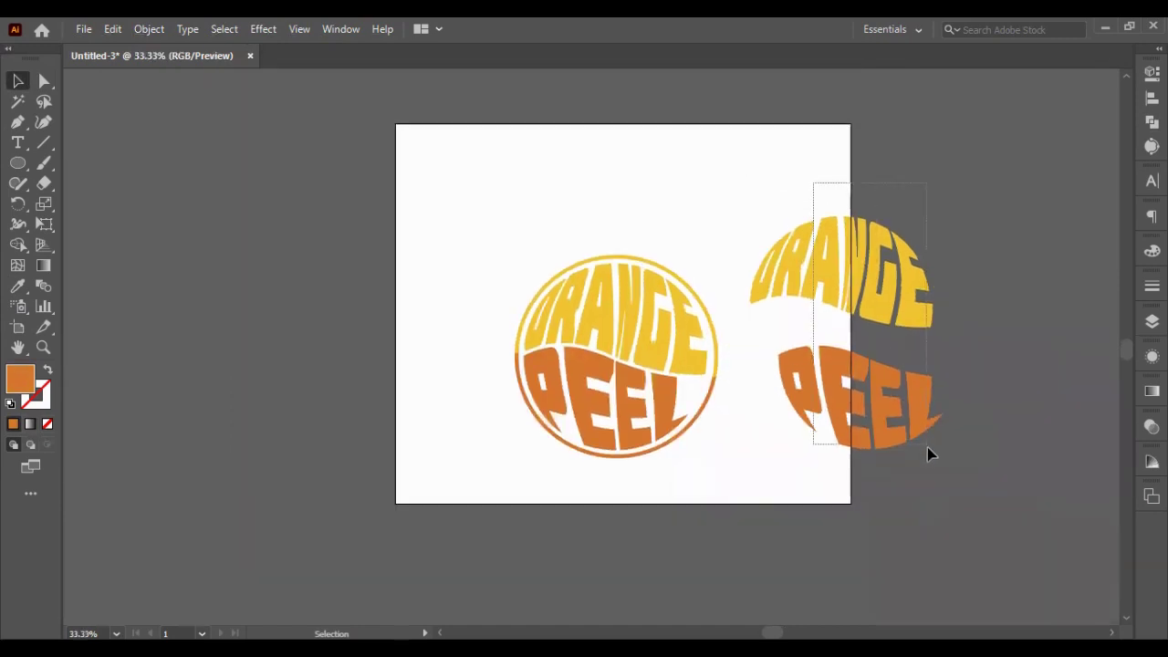
key(Delete)
key(a)
drag(451, 204, 820, 505)
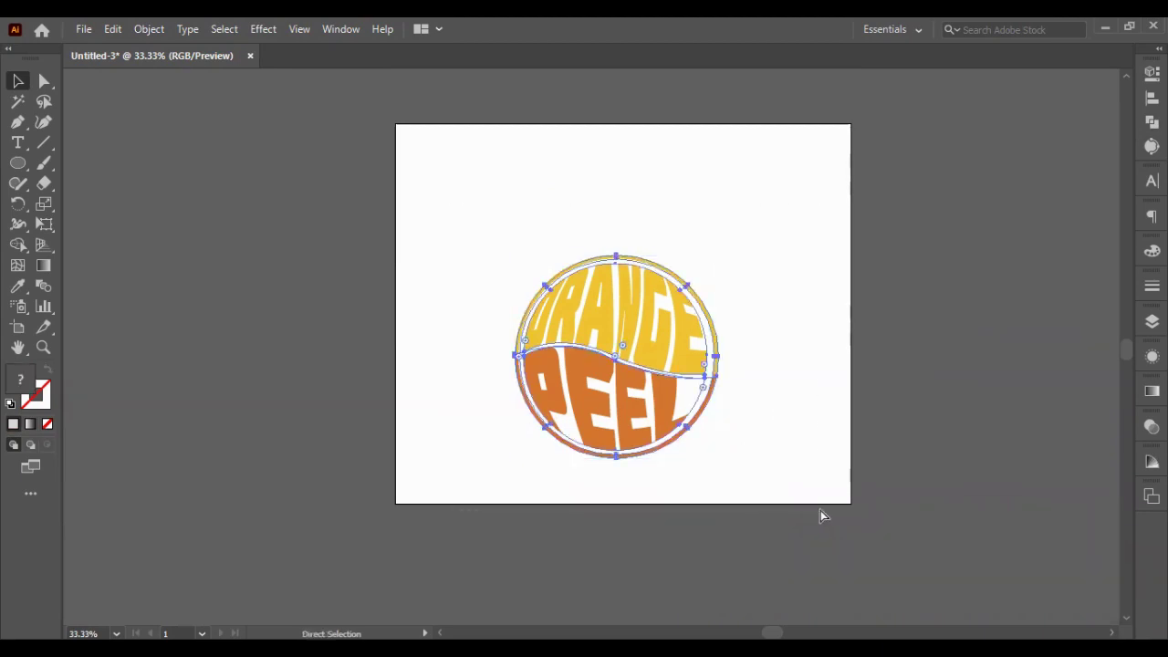
Bring up the save dialog for the ORANGE PEEL logo document.
key(ctrl+s)
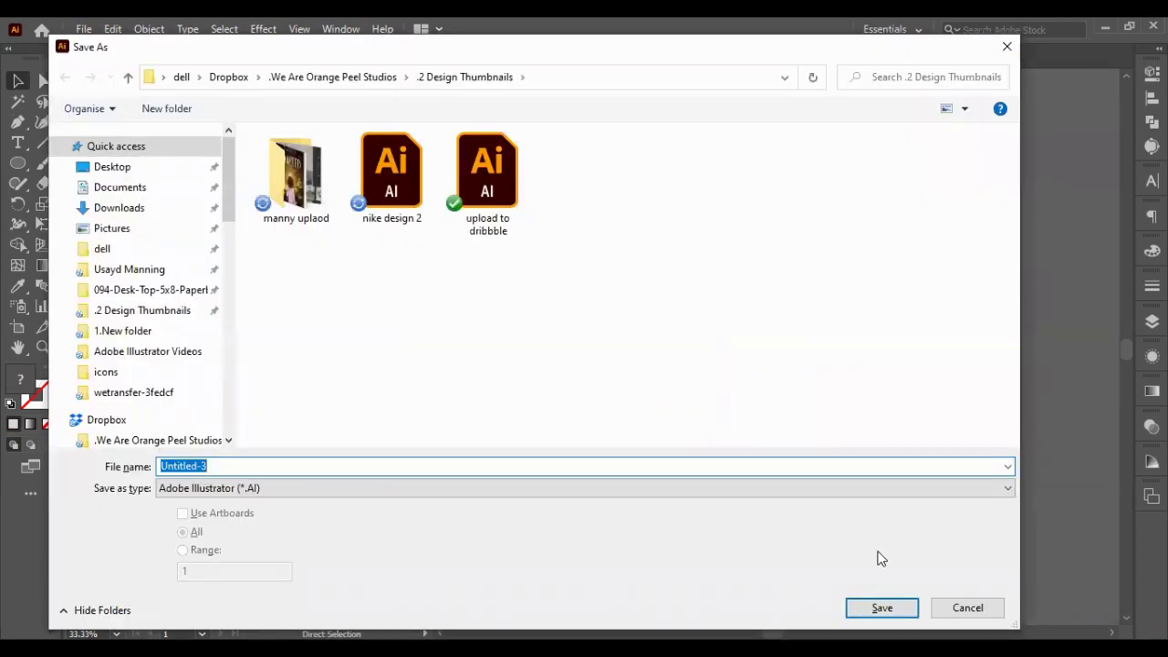